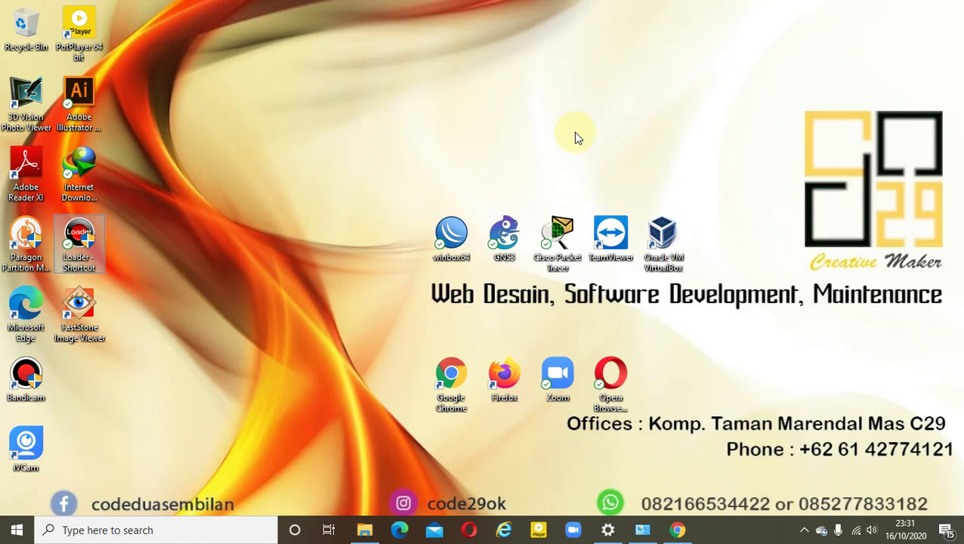
# Check the Windows search panel and the taskbar network connections list, then dismiss both
pyautogui.click(527, 127)
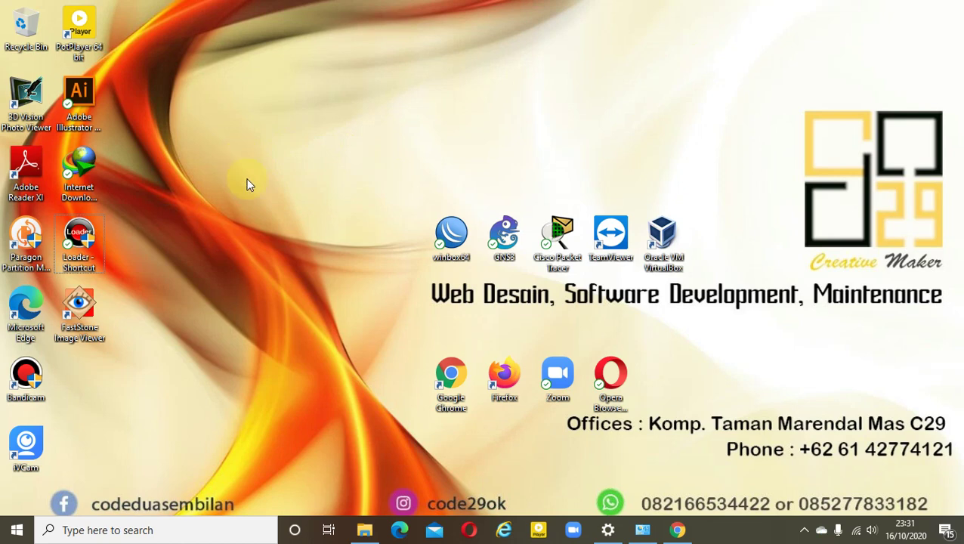
pyautogui.click(214, 532)
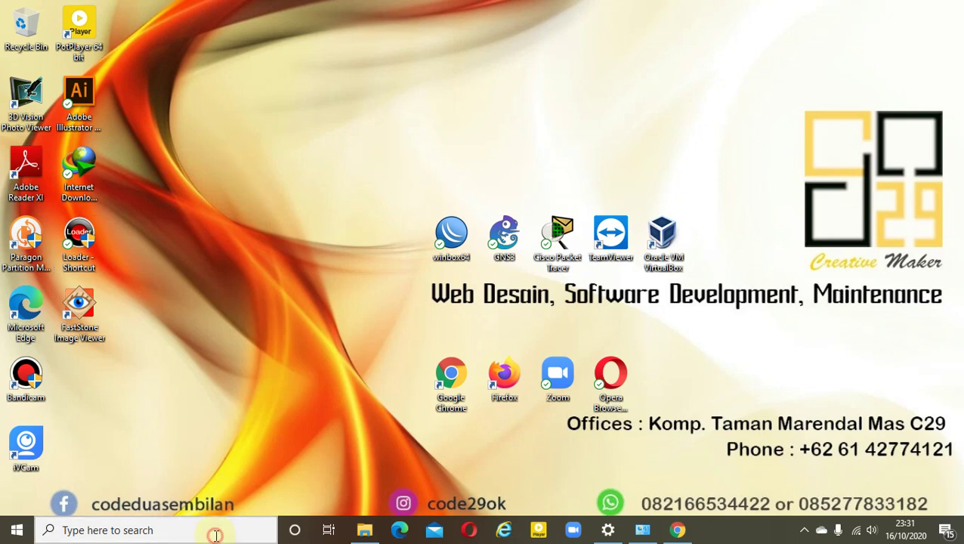
pyautogui.click(644, 118)
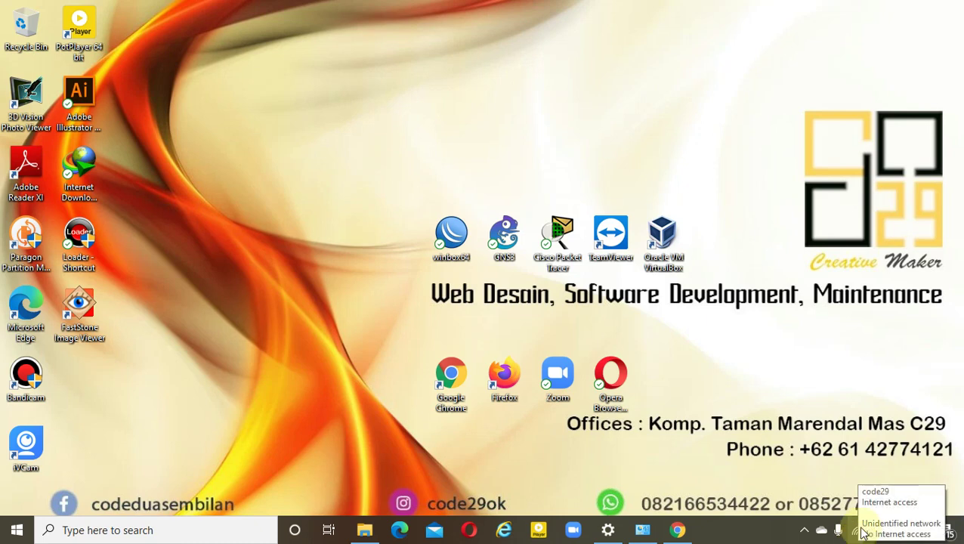
pyautogui.click(859, 534)
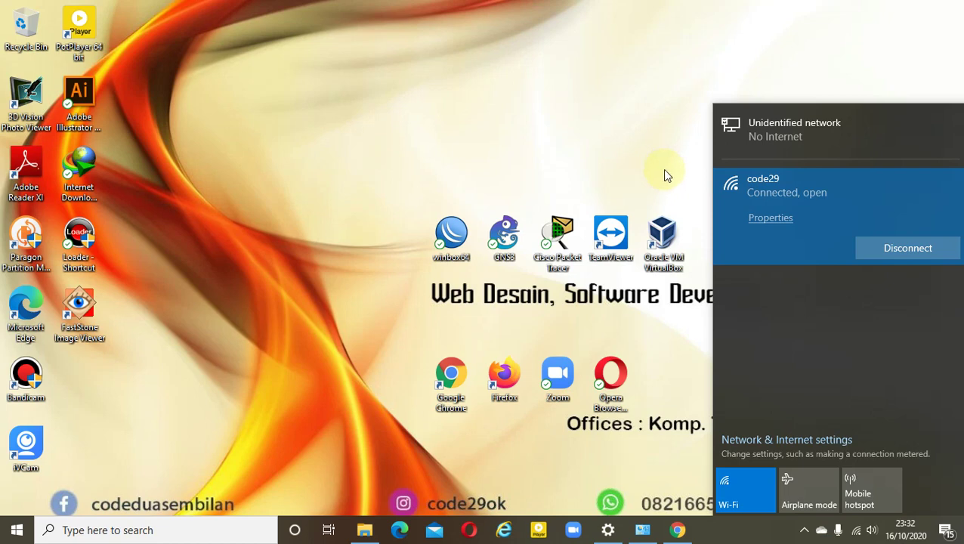
pyautogui.click(665, 128)
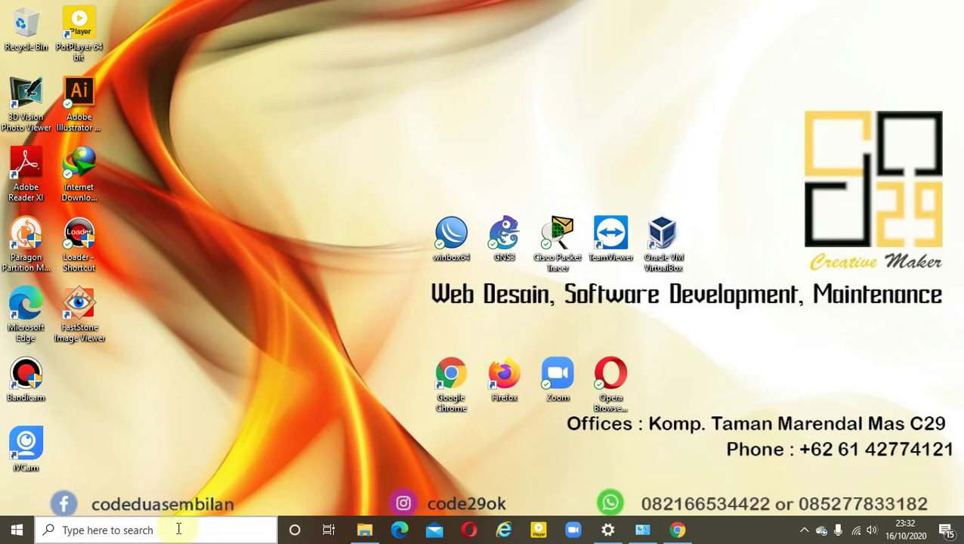
# Launch the Add Hardware Wizard with hdwwiz and advance past the welcome and automatic-search pages
pyautogui.click(178, 529)
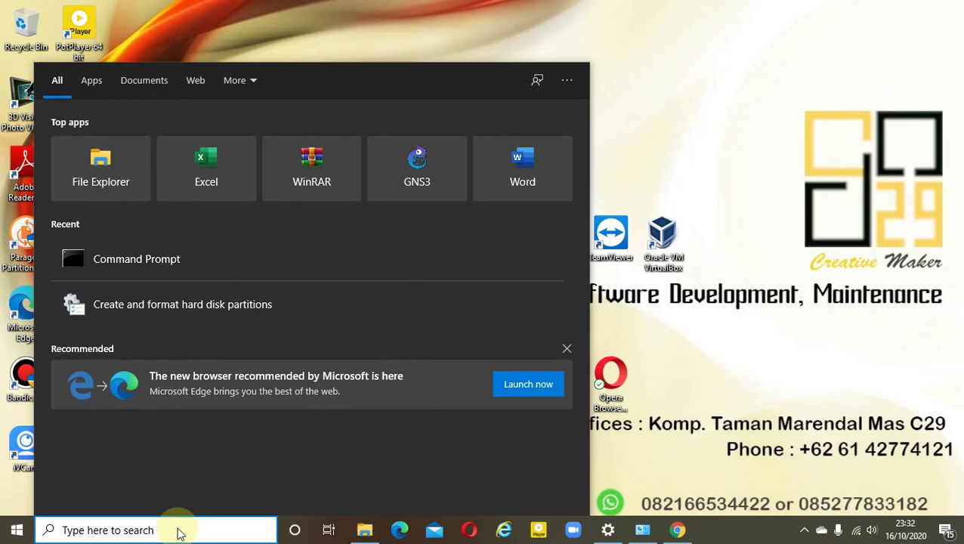
pyautogui.write('hdwwiz')
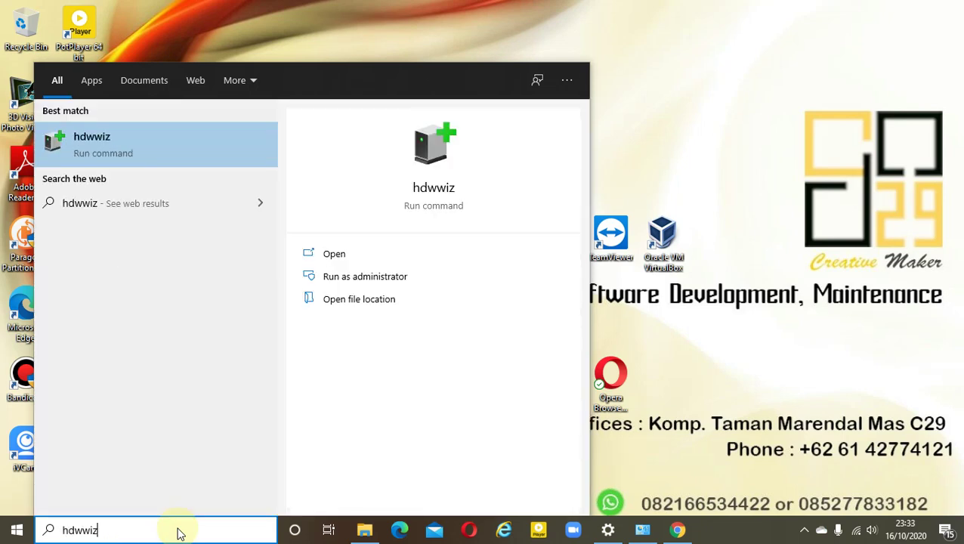
pyautogui.press('Return')
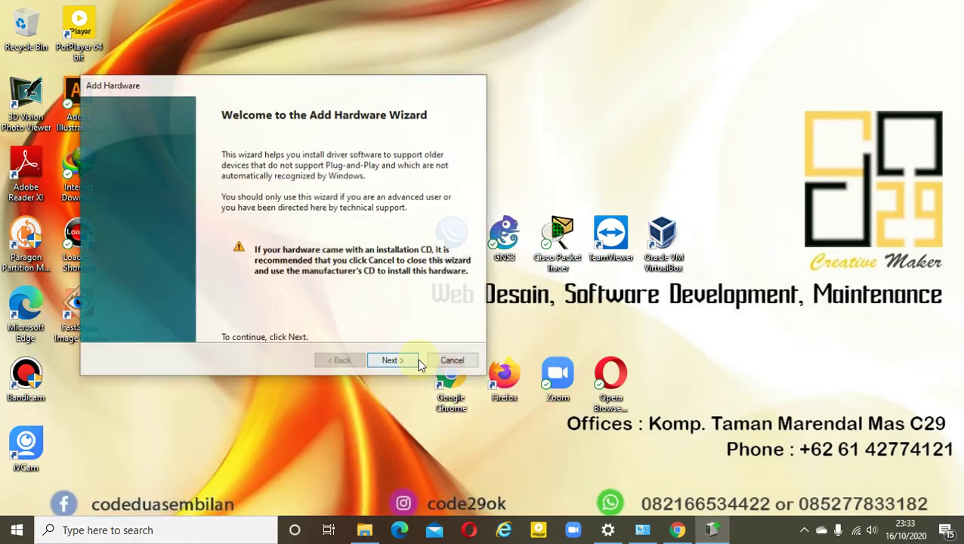
pyautogui.moveTo(340, 83); pyautogui.dragTo(462, 78)
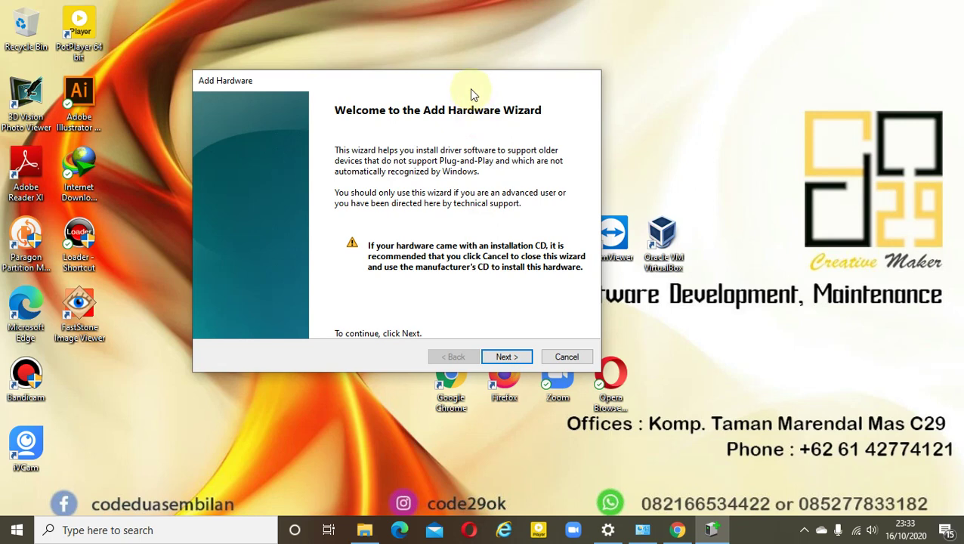
pyautogui.moveTo(469, 88); pyautogui.dragTo(474, 79)
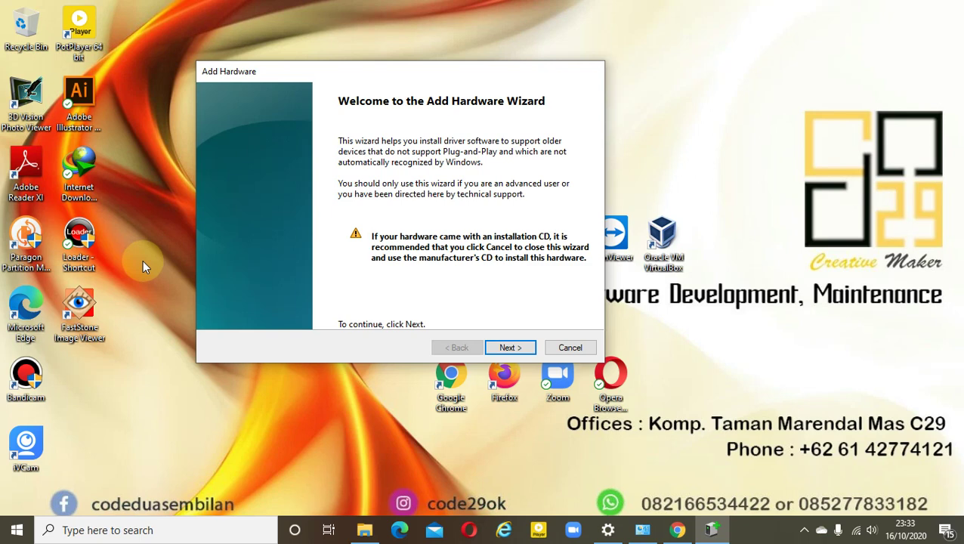
pyautogui.click(505, 349)
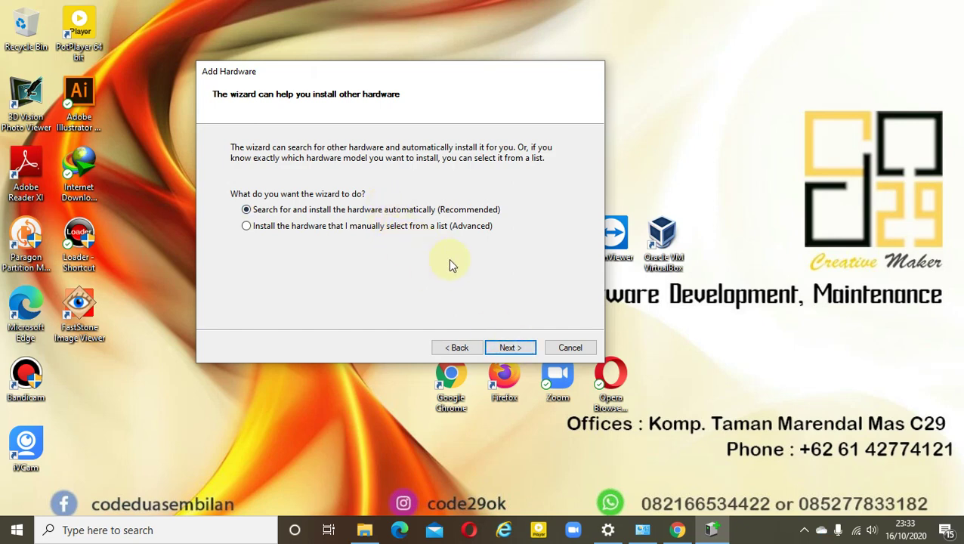
pyautogui.click(518, 349)
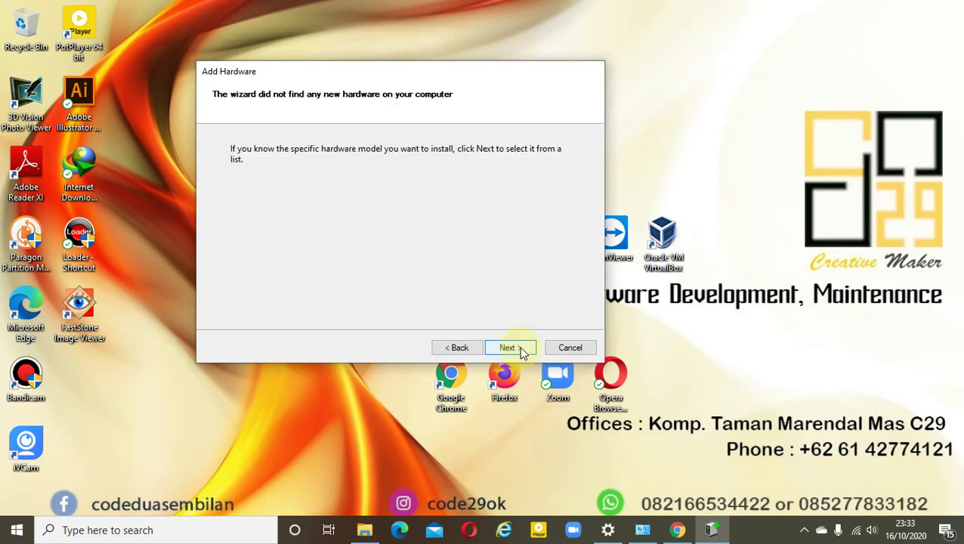
pyautogui.click(511, 348)
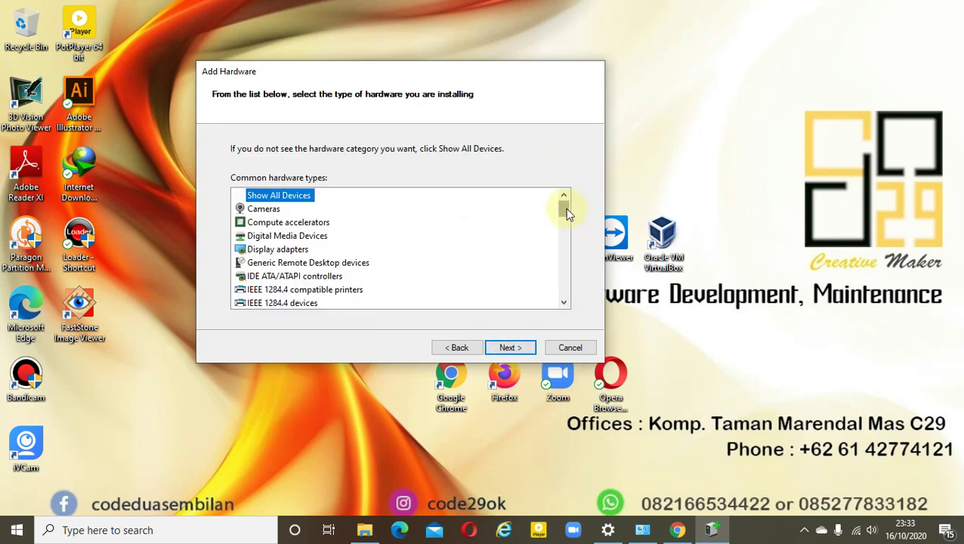
# Choose Network adapters, then Microsoft KM-TEST Loopback Adapter, and cancel the wizard without installing
pyautogui.moveTo(565, 209); pyautogui.dragTo(561, 234)
pyautogui.click(280, 276)
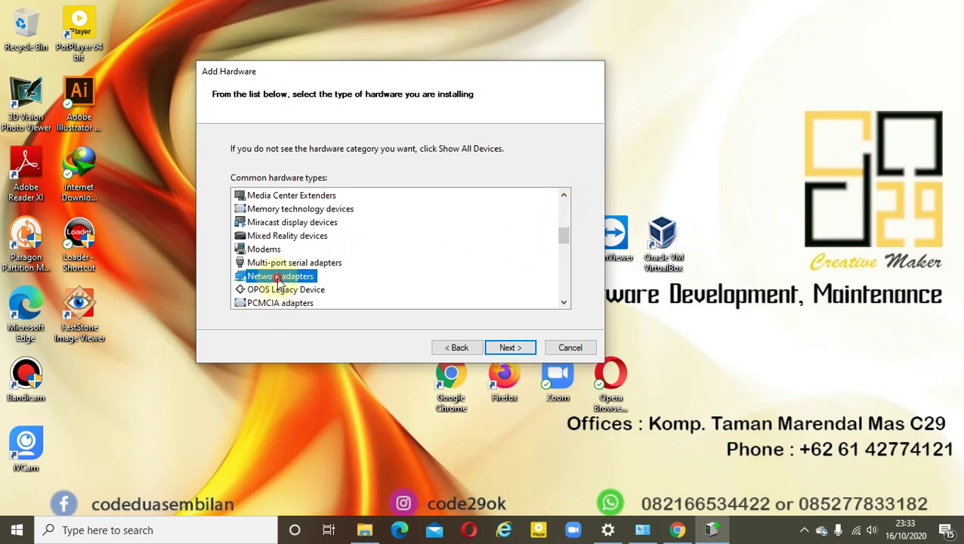
pyautogui.click(511, 348)
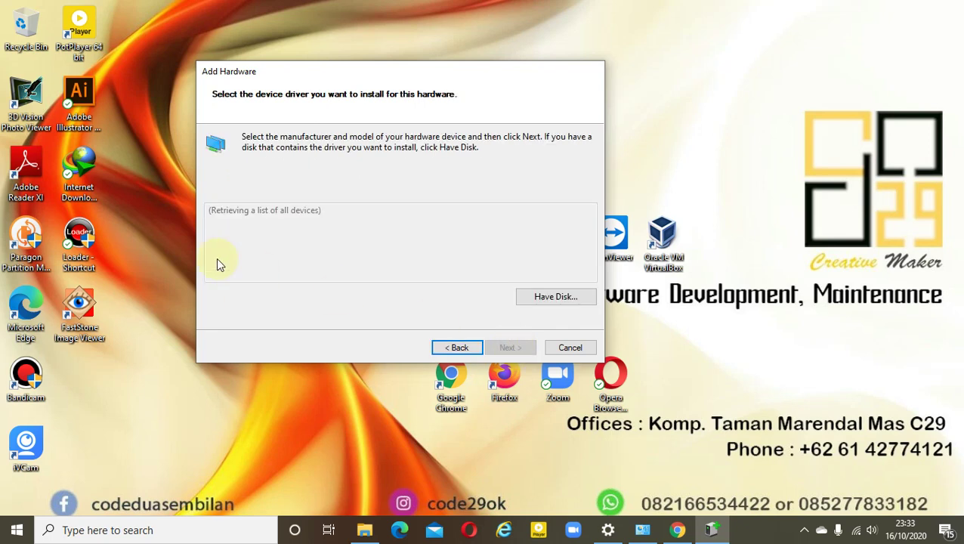
pyautogui.moveTo(338, 232); pyautogui.dragTo(337, 250)
pyautogui.click(237, 258)
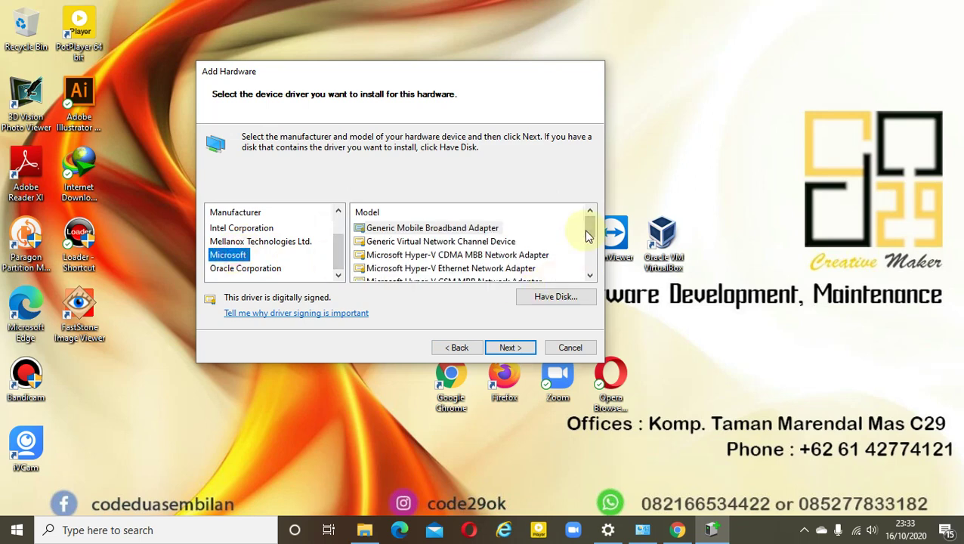
pyautogui.moveTo(592, 231); pyautogui.dragTo(591, 265)
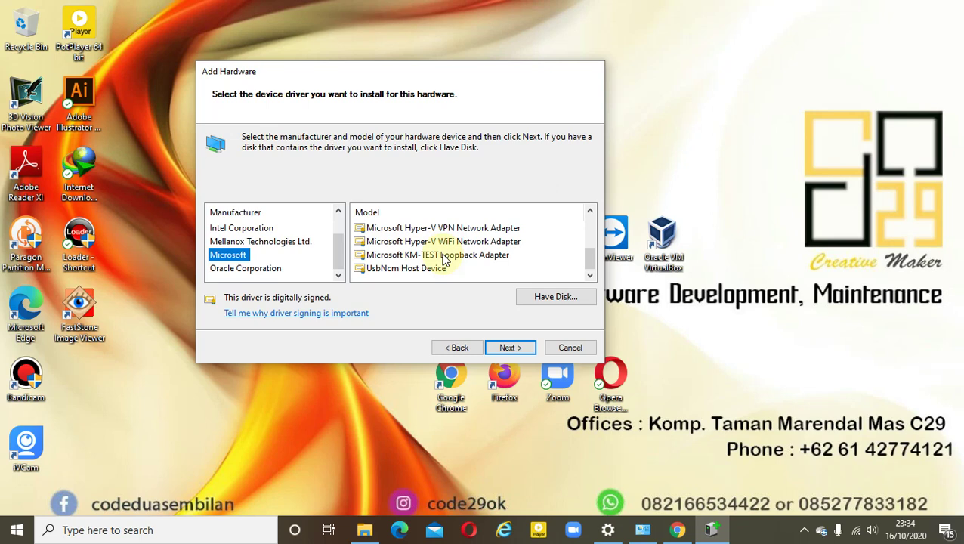
pyautogui.click(444, 257)
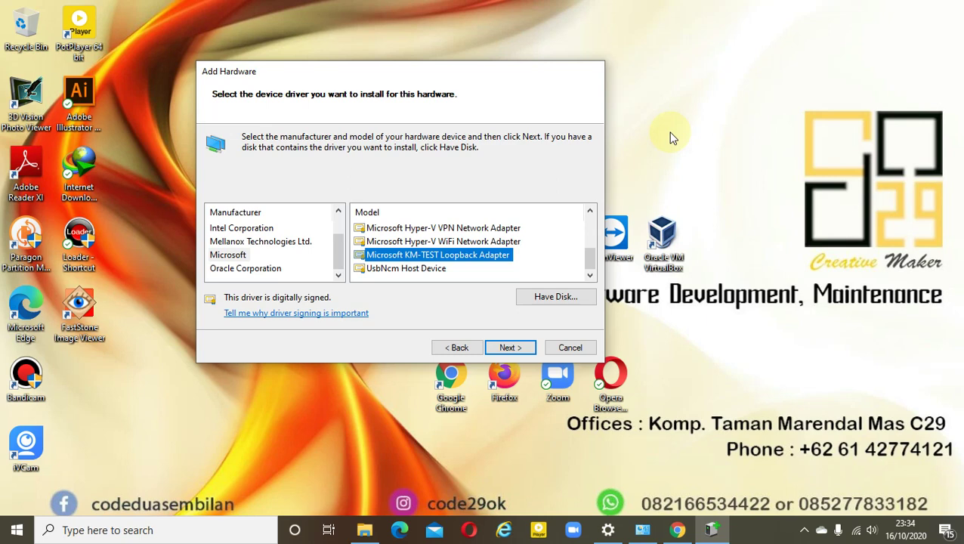
pyautogui.click(564, 350)
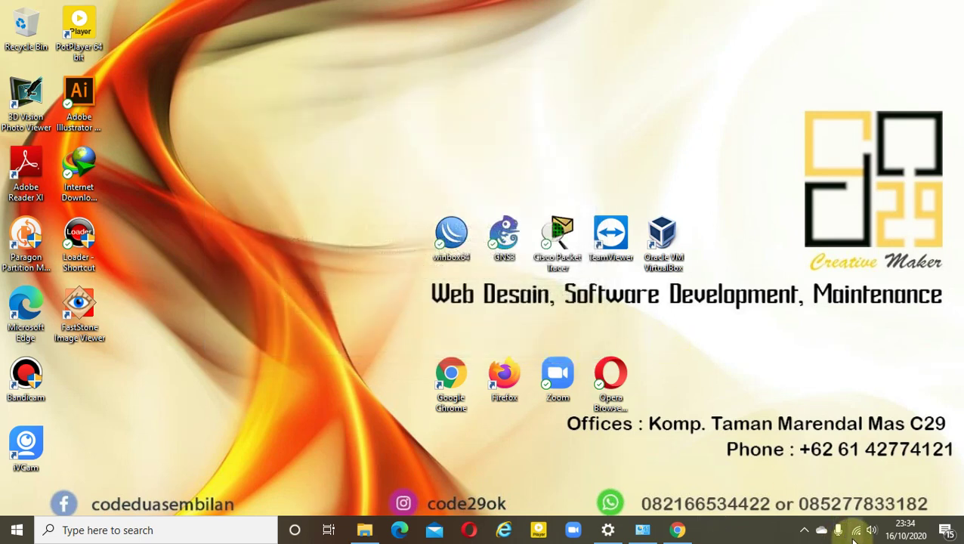
# From Network Connections, open the Wi-Fi connection's Properties through its Status dialog
pyautogui.click(609, 530)
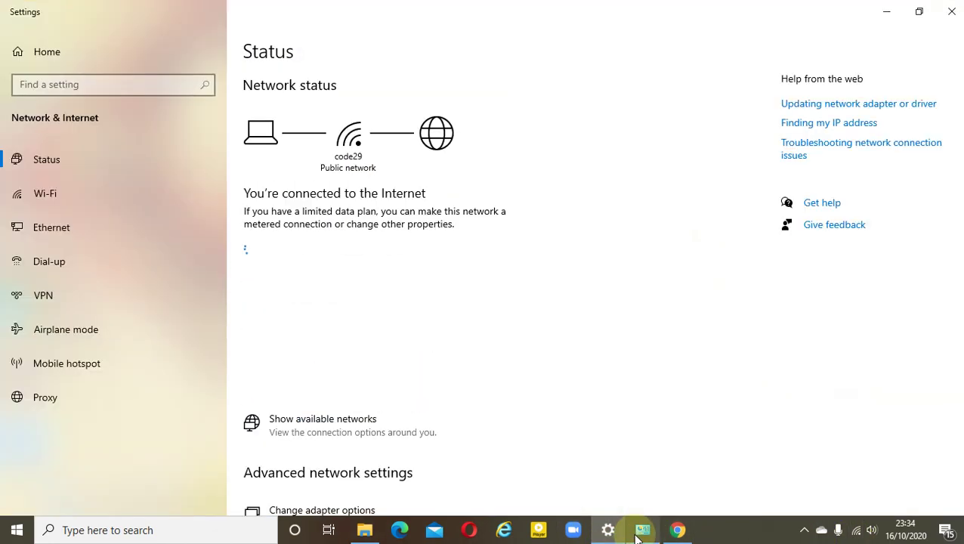
pyautogui.click(639, 533)
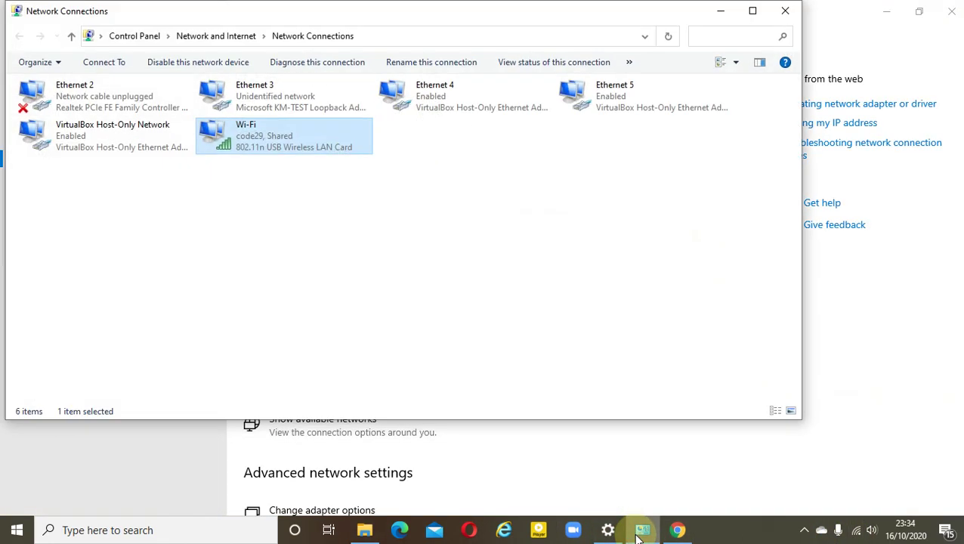
pyautogui.click(280, 99)
pyautogui.moveTo(349, 18); pyautogui.dragTo(428, 72)
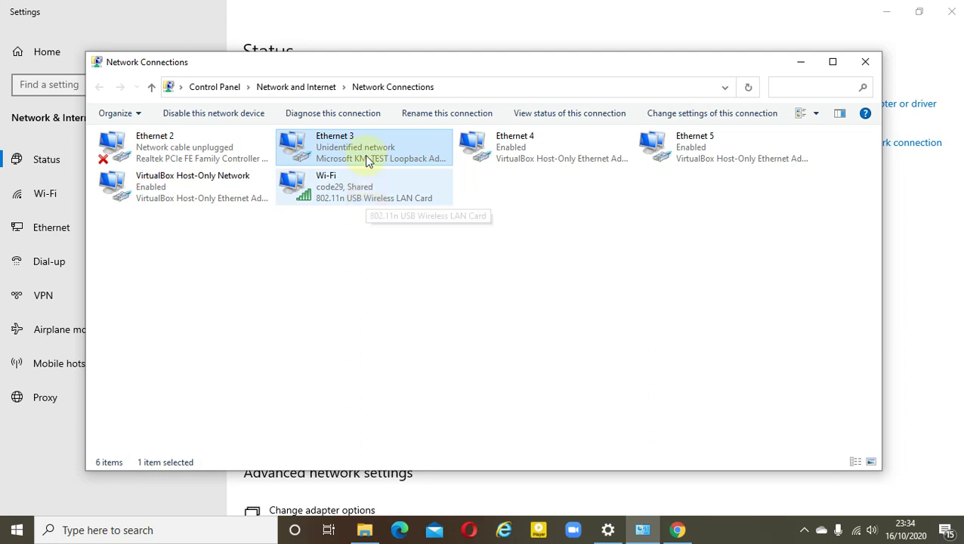
pyautogui.doubleClick(358, 194)
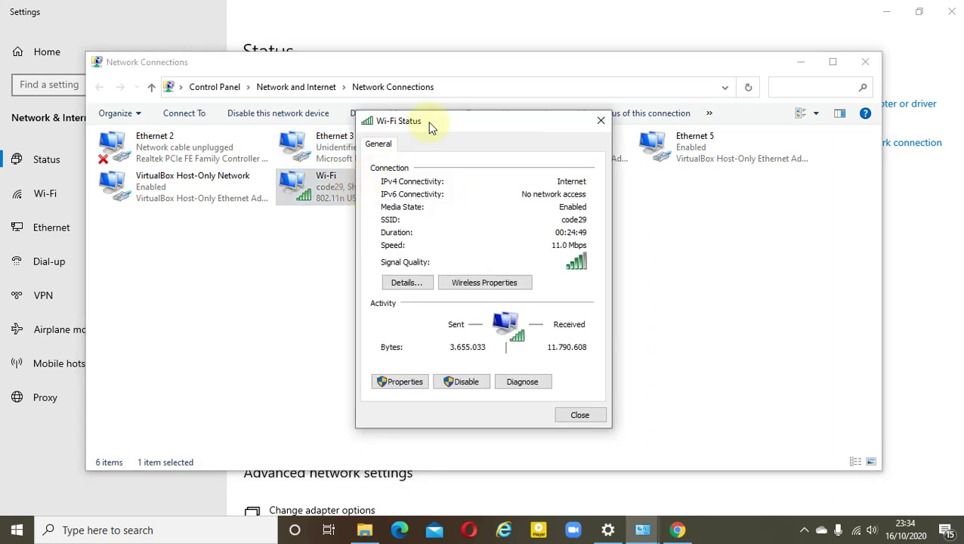
pyautogui.moveTo(437, 125); pyautogui.dragTo(571, 102)
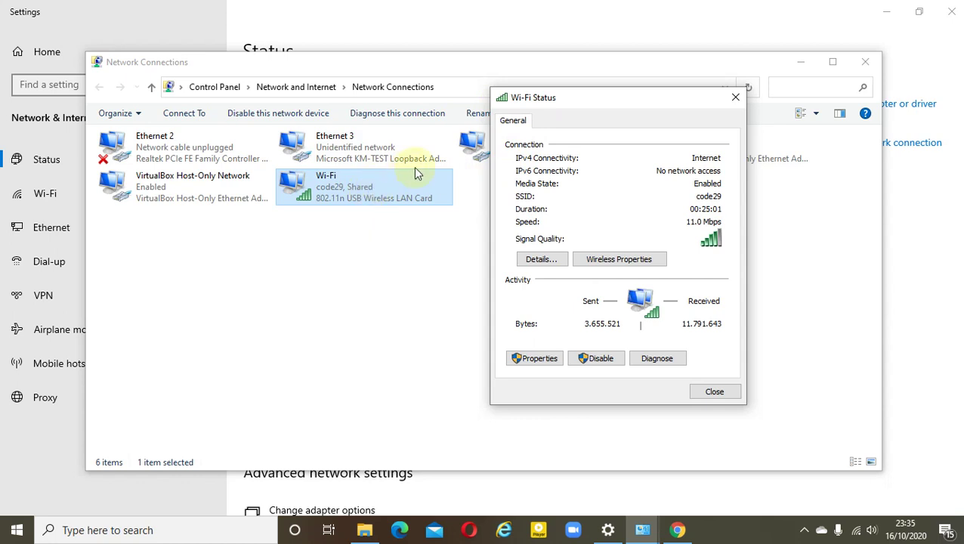
pyautogui.click(539, 359)
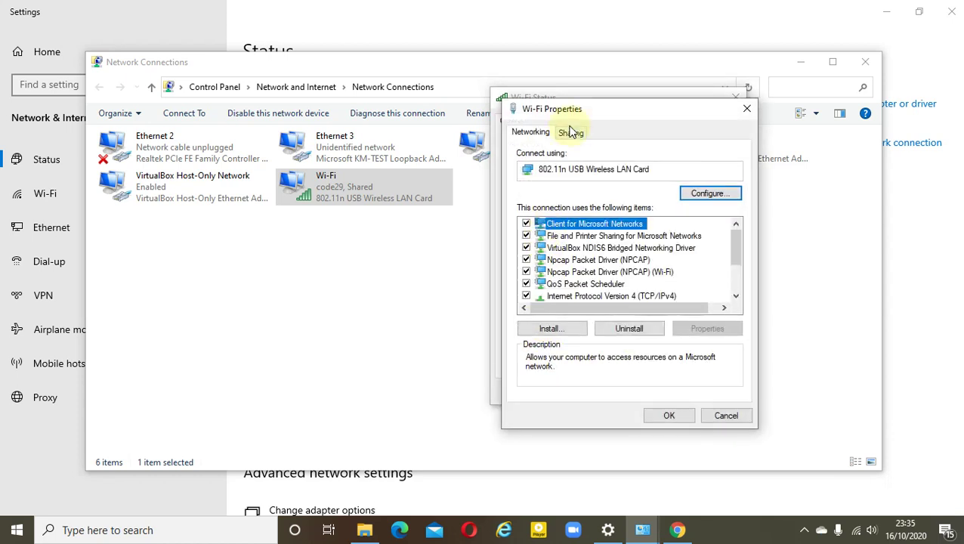
# Confirm Wi-Fi internet sharing with Ethernet 3, then close the network windows and minimize Settings
pyautogui.click(572, 133)
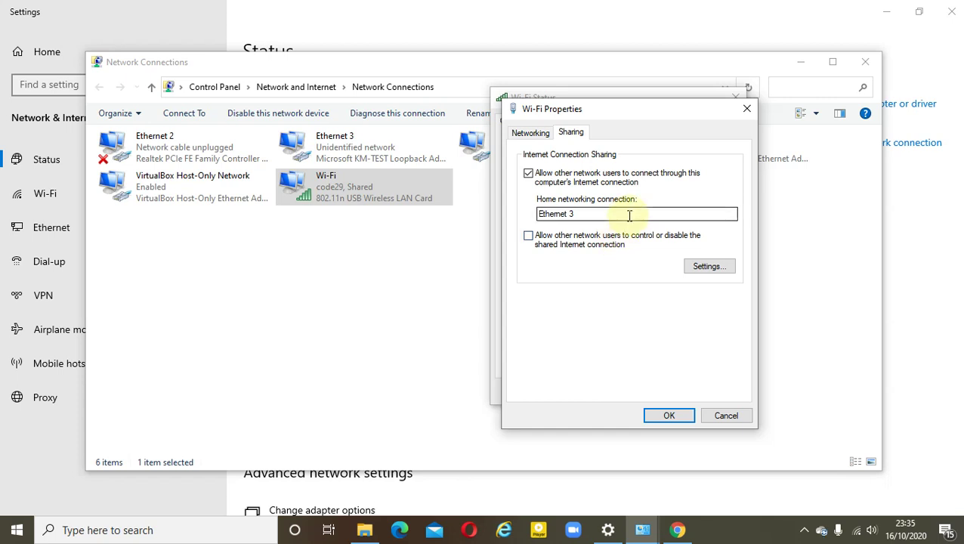
pyautogui.click(669, 417)
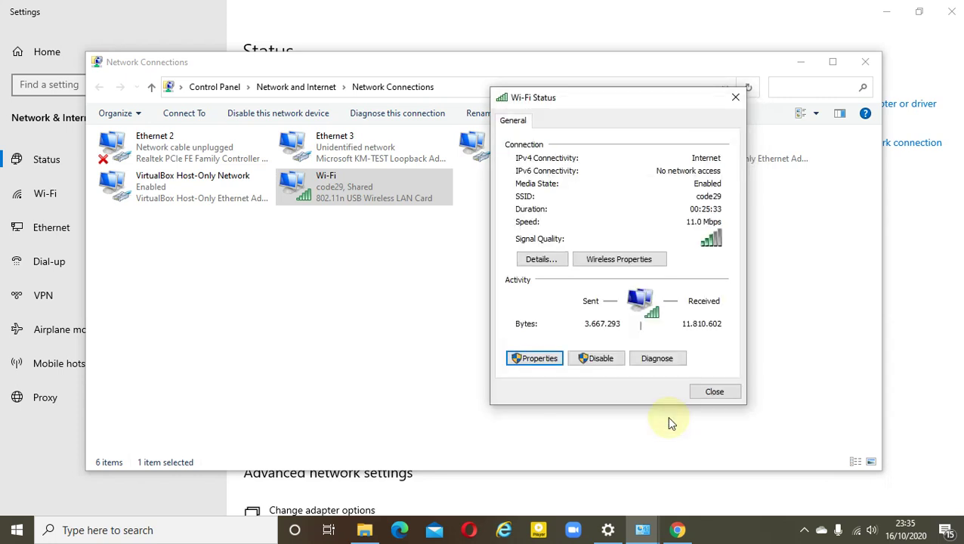
pyautogui.click(710, 394)
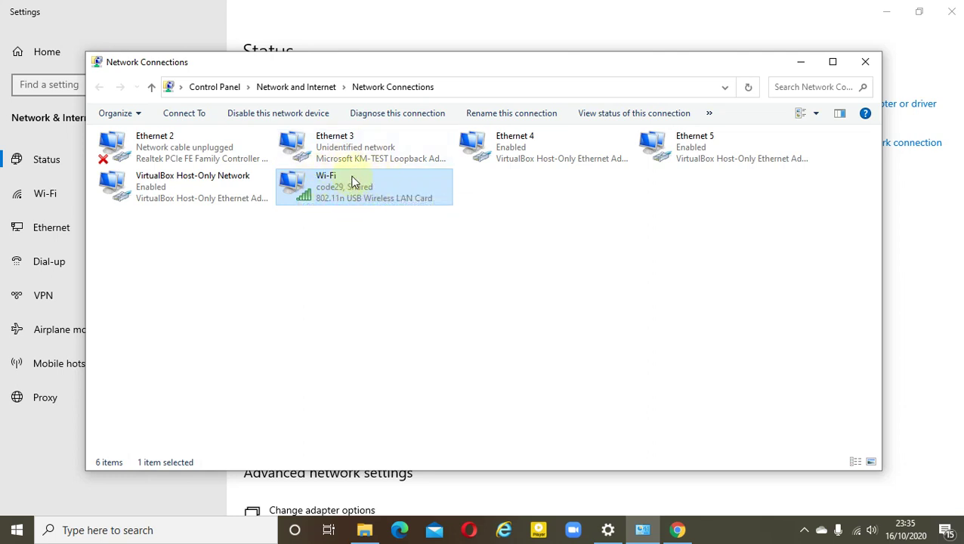
pyautogui.click(864, 63)
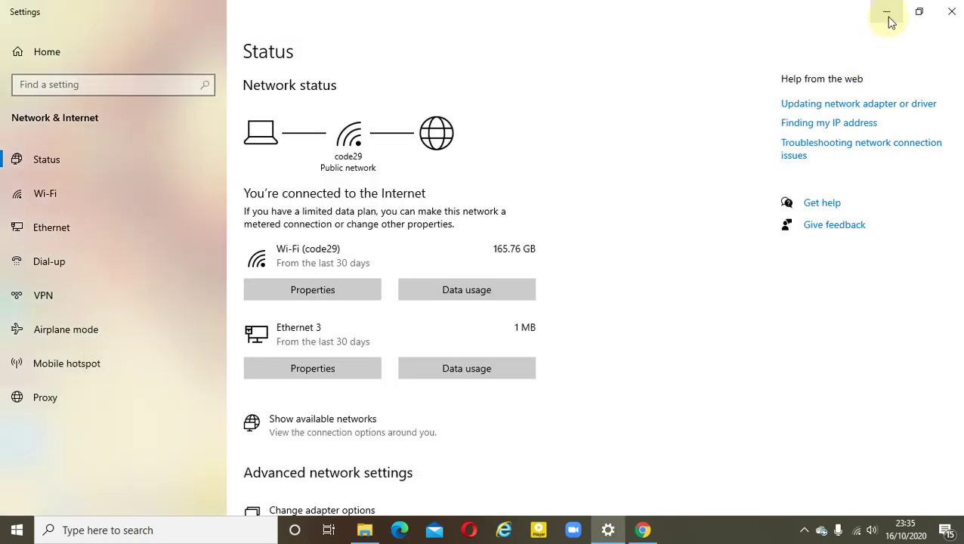
pyautogui.click(886, 12)
pyautogui.rightClick(263, 77)
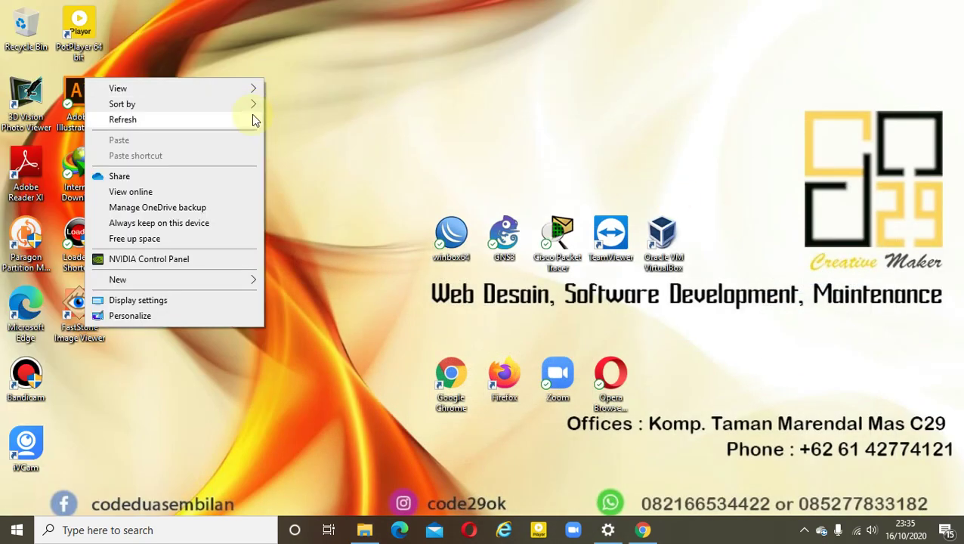
# Refresh the desktop and launch GNS3 from its desktop icon
pyautogui.click(253, 117)
pyautogui.doubleClick(491, 220)
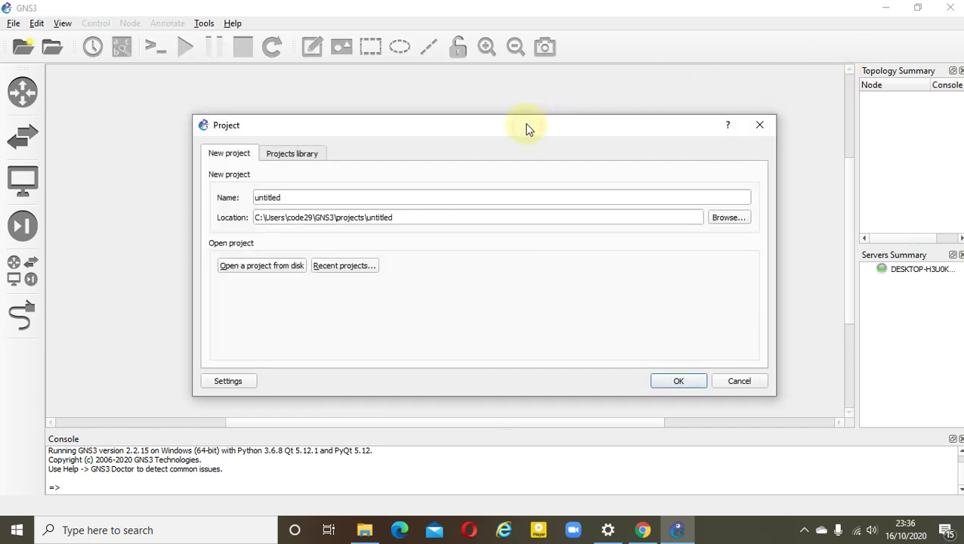
# Create the GNS3 project 'latihan jaringan' located in D:\instalasi gns3
pyautogui.moveTo(417, 198); pyautogui.dragTo(239, 202)
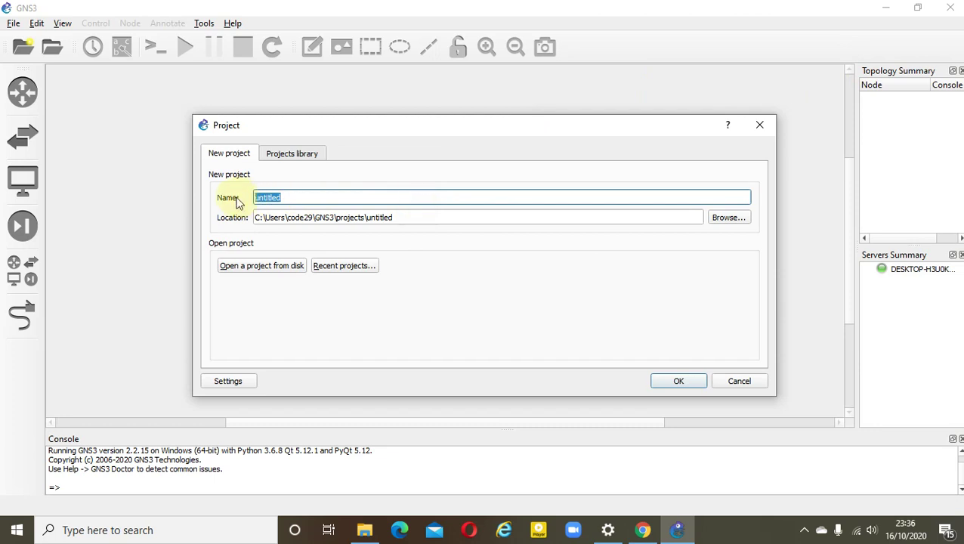
pyautogui.write('latihan ')
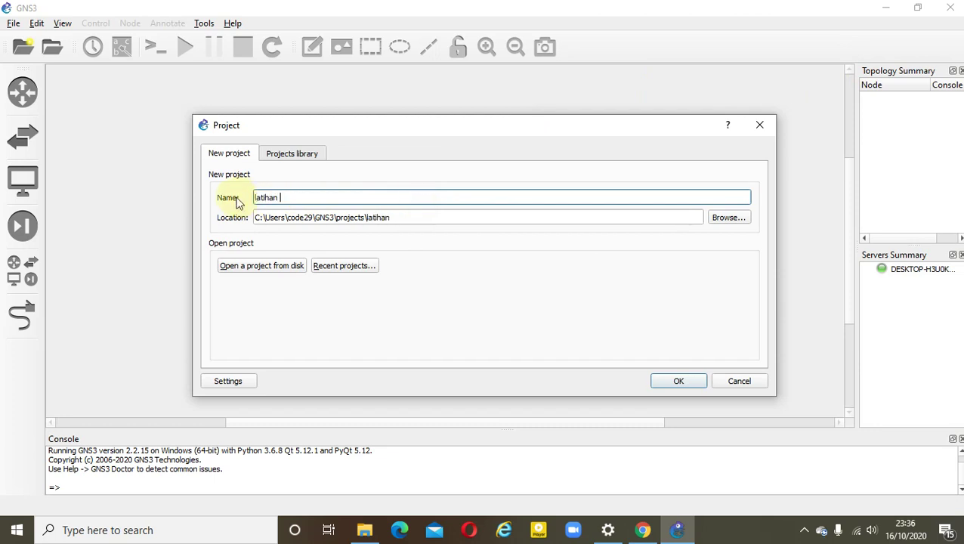
pyautogui.write('jaringan')
pyautogui.click(729, 218)
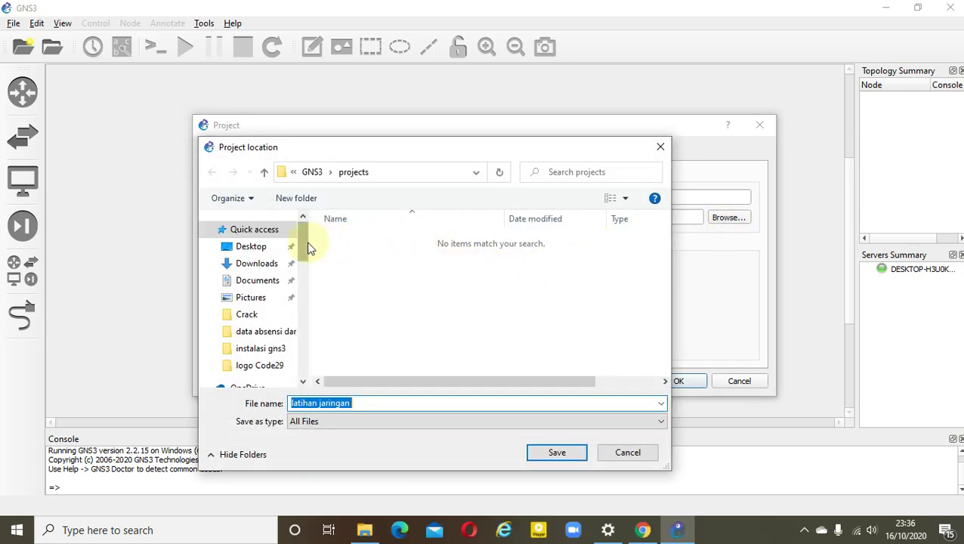
pyautogui.moveTo(307, 243); pyautogui.dragTo(302, 353)
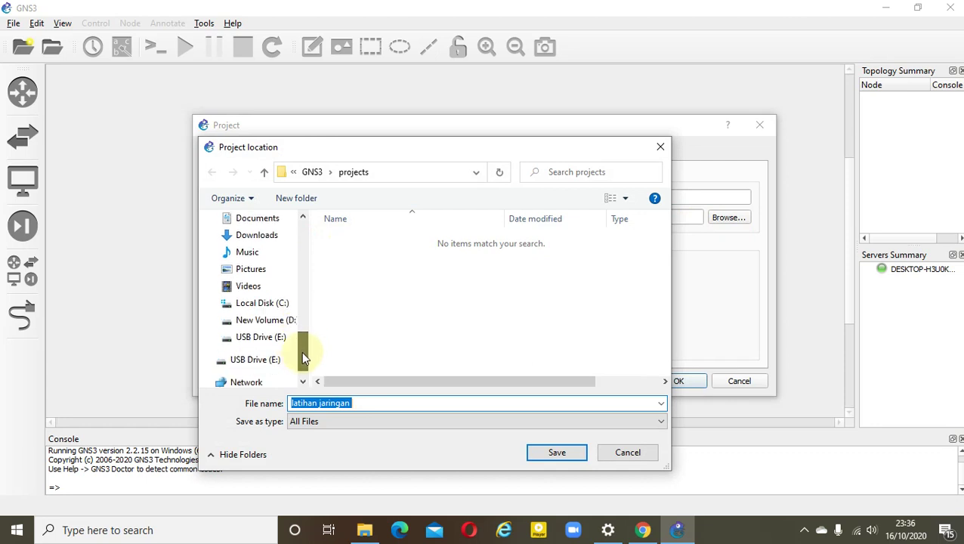
pyautogui.click(287, 321)
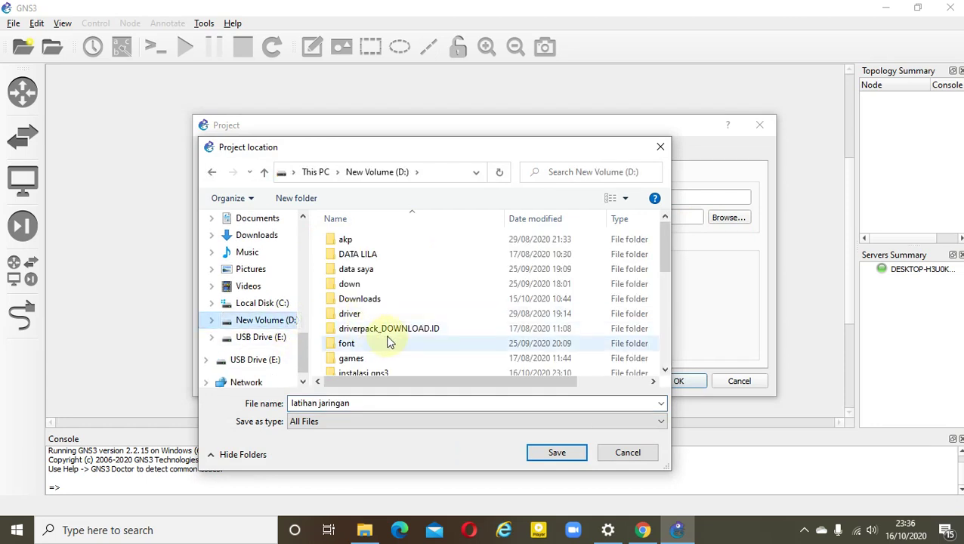
pyautogui.scroll(-3, 389, 339)
pyautogui.click(406, 249)
pyautogui.doubleClick(407, 250)
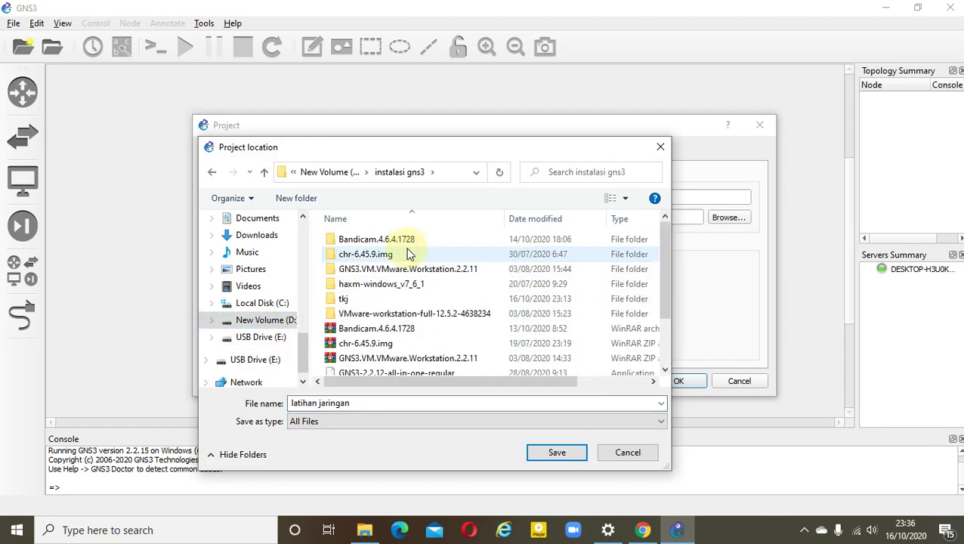
pyautogui.click(552, 455)
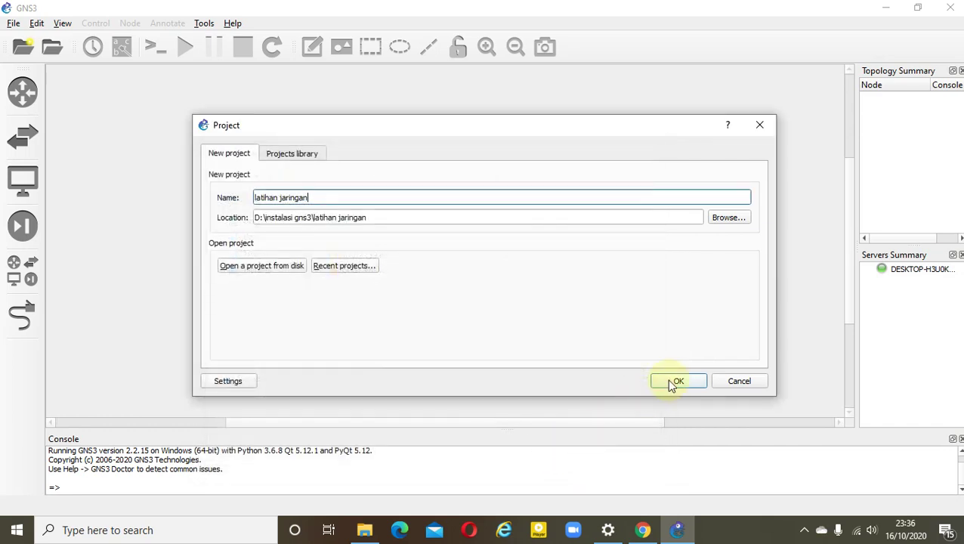
pyautogui.click(671, 383)
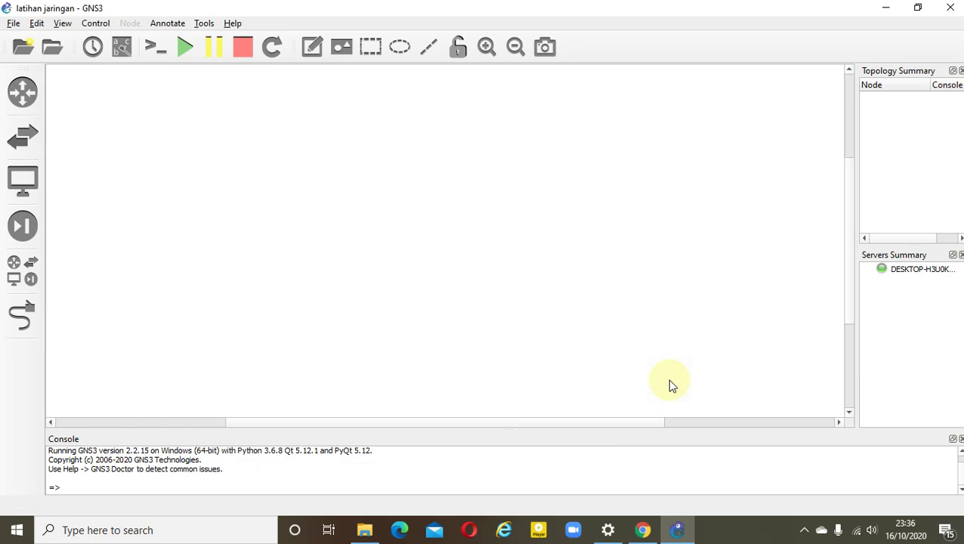
pyautogui.moveTo(602, 423); pyautogui.dragTo(597, 429)
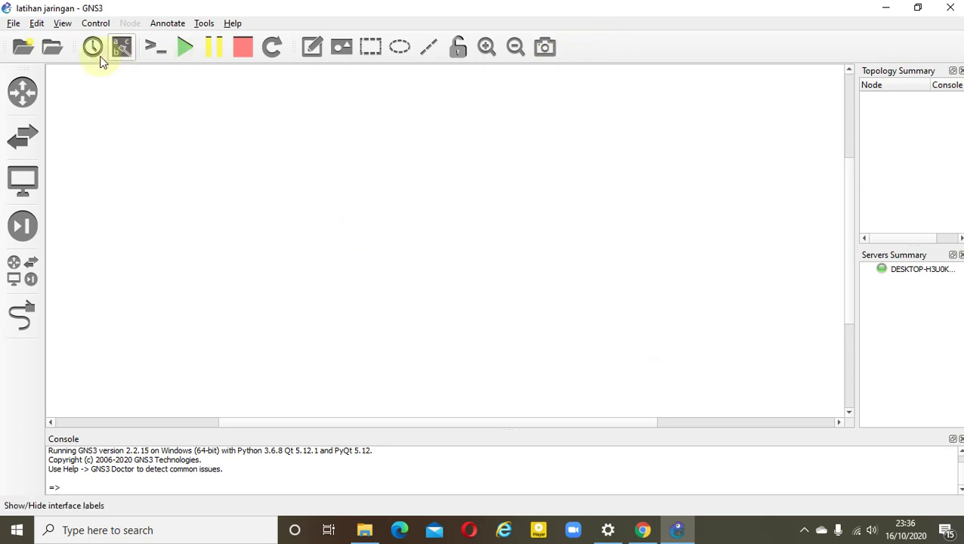
pyautogui.click(37, 23)
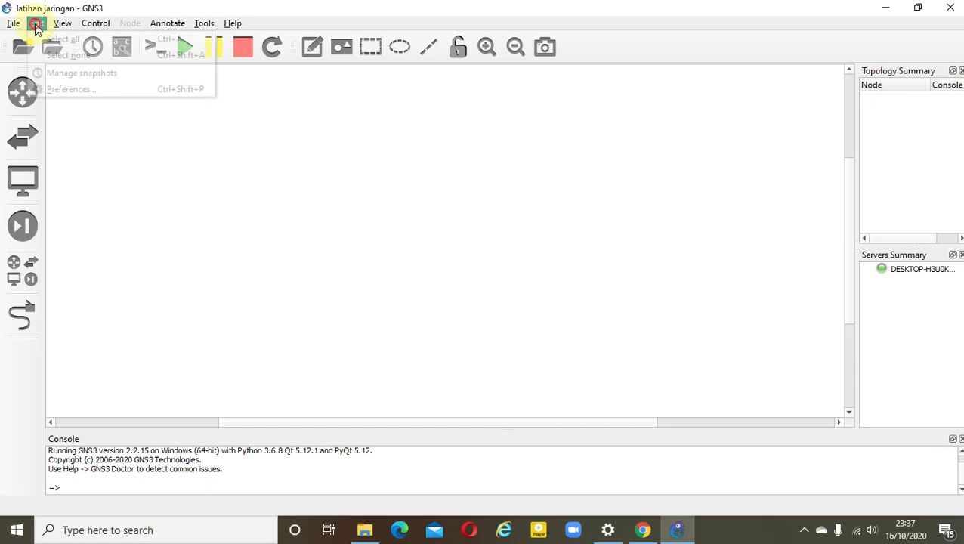
pyautogui.click(66, 90)
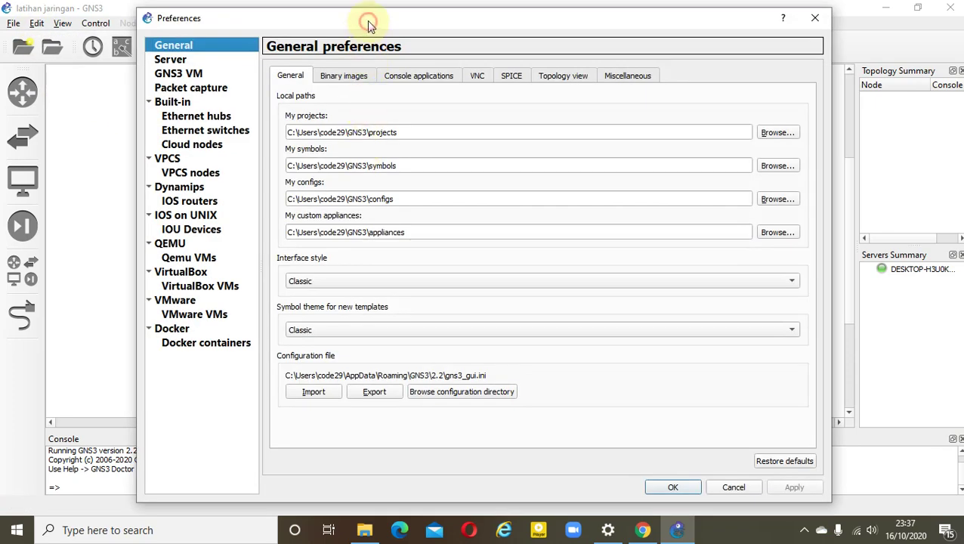
pyautogui.moveTo(370, 25); pyautogui.dragTo(509, 23)
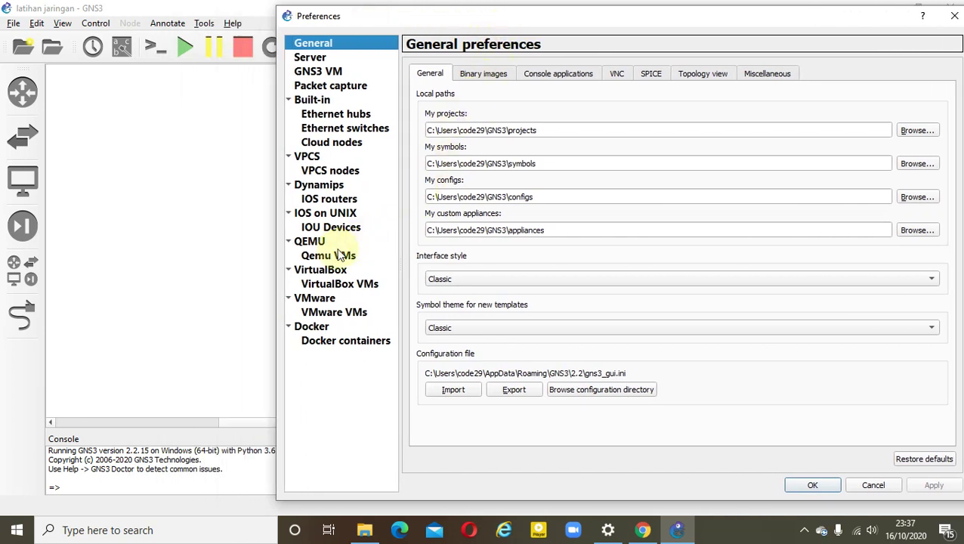
pyautogui.click(338, 257)
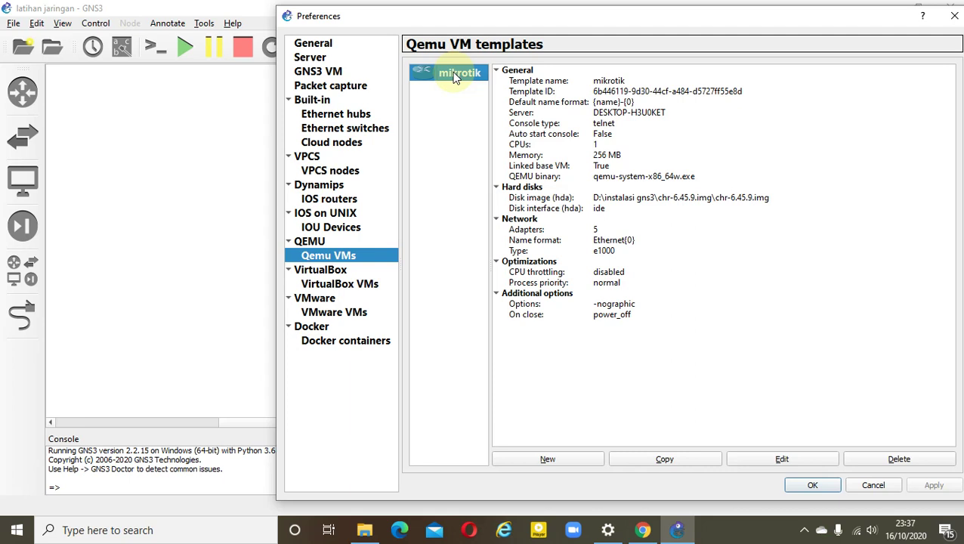
pyautogui.click(338, 272)
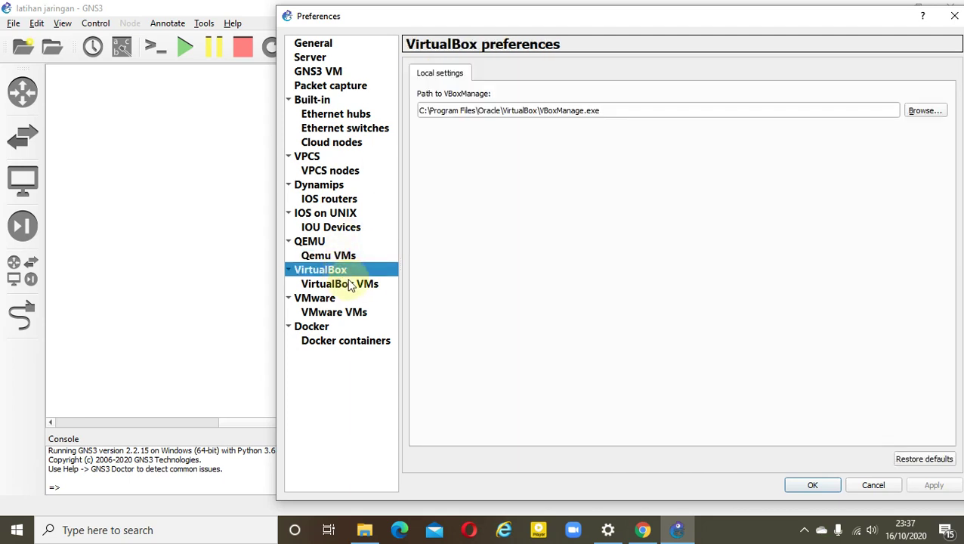
pyautogui.click(364, 284)
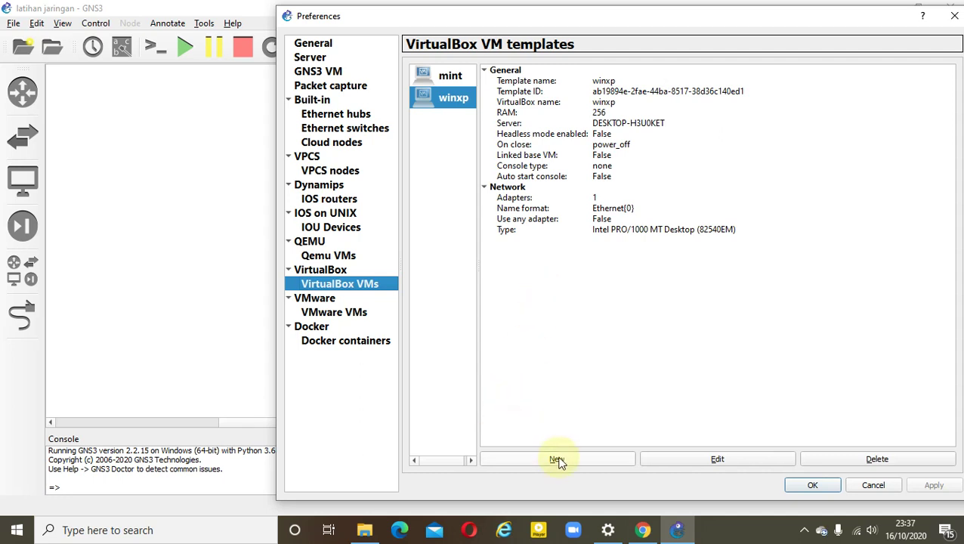
pyautogui.click(359, 291)
pyautogui.click(582, 457)
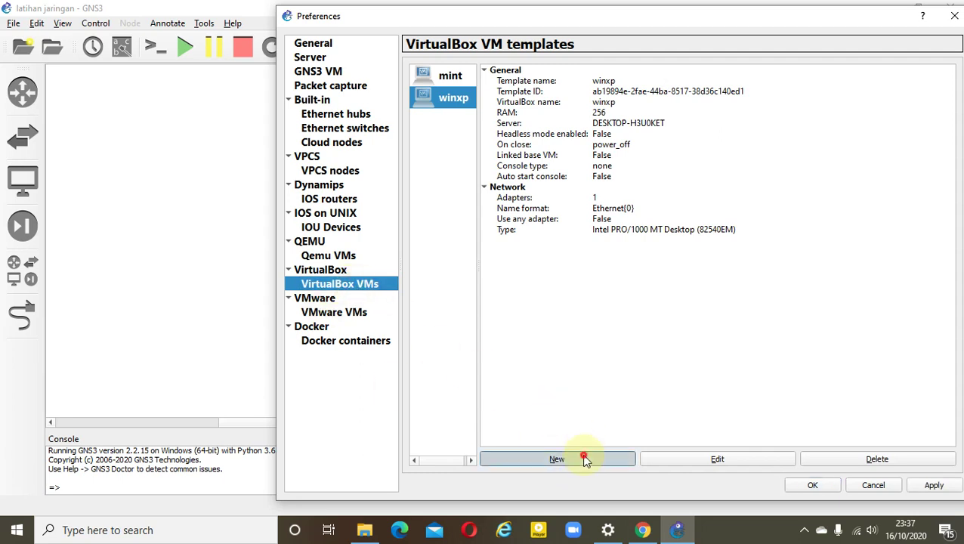
pyautogui.click(446, 190)
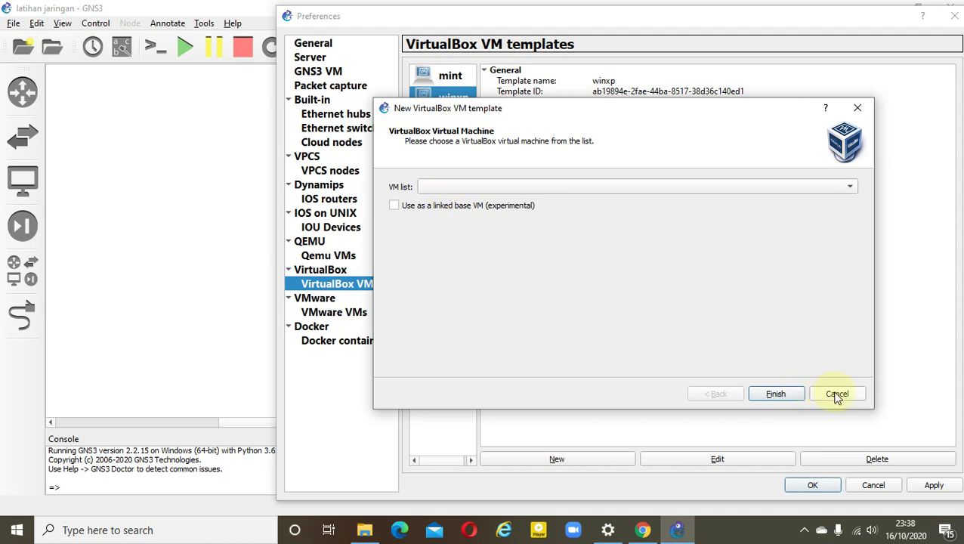
pyautogui.click(837, 395)
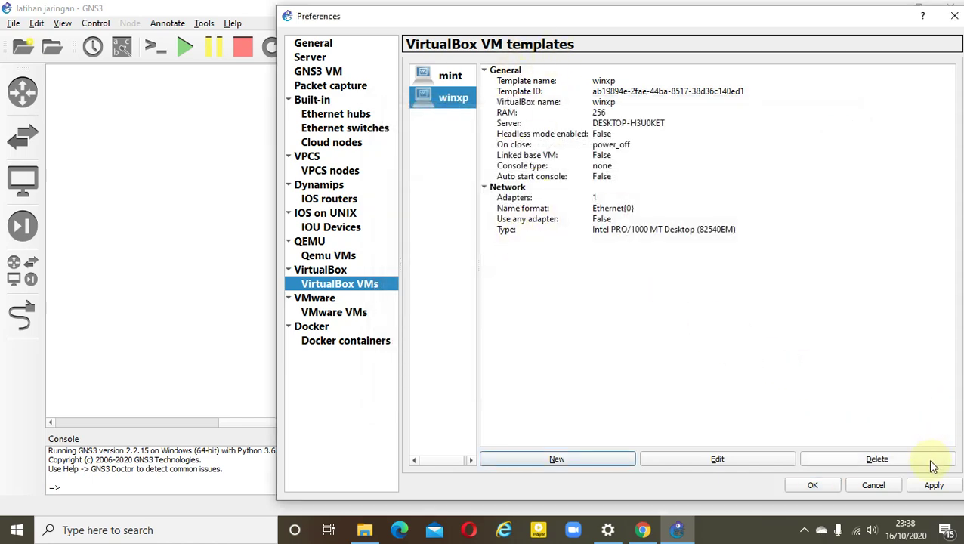
pyautogui.click(813, 485)
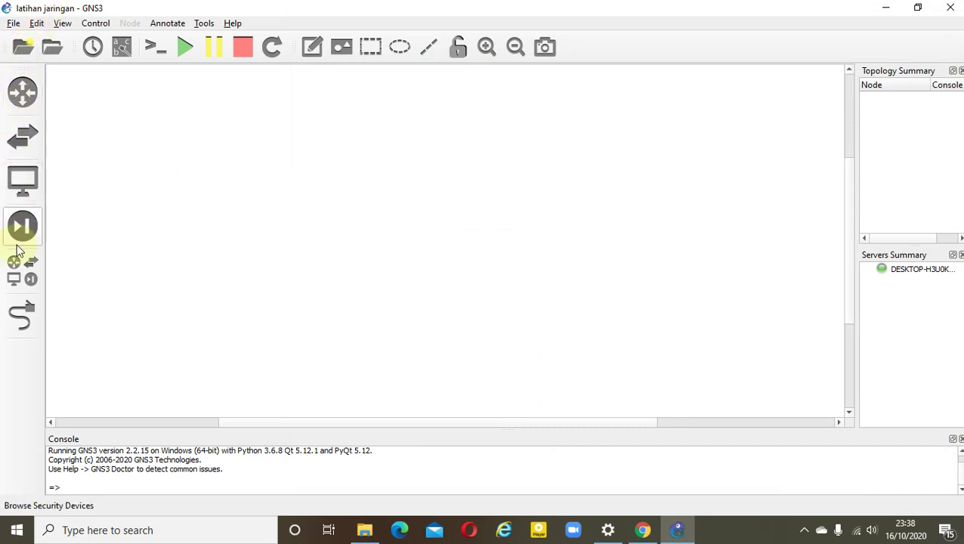
pyautogui.click(21, 271)
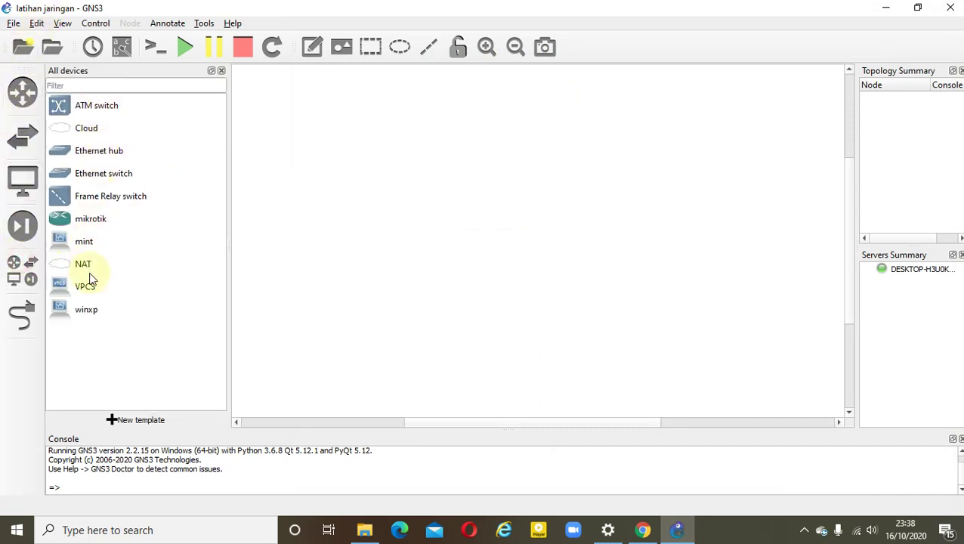
# Add Cloud1, router mikrotik-1 and Hub1, aligning Hub1 directly beneath the router
pyautogui.moveTo(82, 132); pyautogui.dragTo(368, 113)
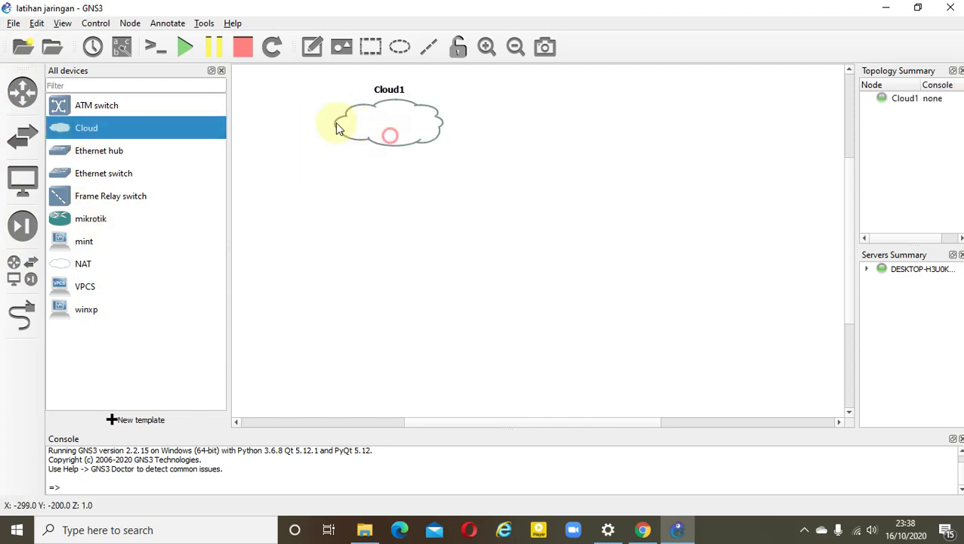
pyautogui.moveTo(107, 225); pyautogui.dragTo(516, 130)
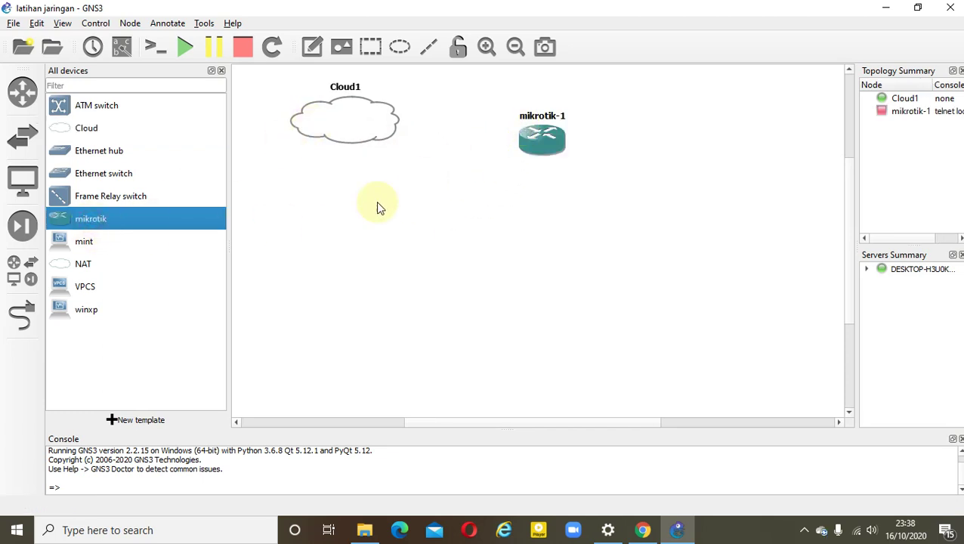
pyautogui.moveTo(94, 161); pyautogui.dragTo(555, 226)
pyautogui.moveTo(551, 142); pyautogui.dragTo(549, 115)
pyautogui.moveTo(560, 238); pyautogui.dragTo(527, 221)
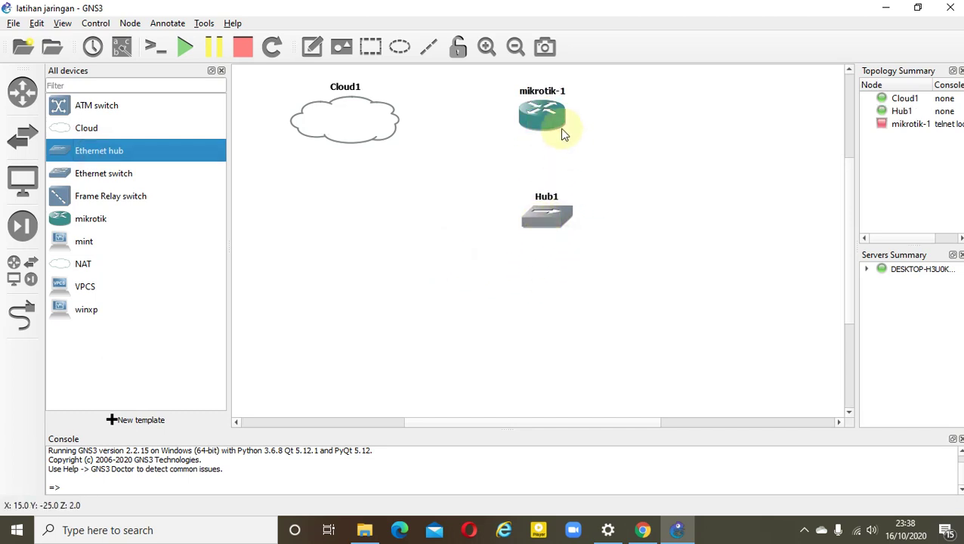
pyautogui.moveTo(553, 126); pyautogui.dragTo(551, 118)
pyautogui.moveTo(552, 223); pyautogui.dragTo(546, 217)
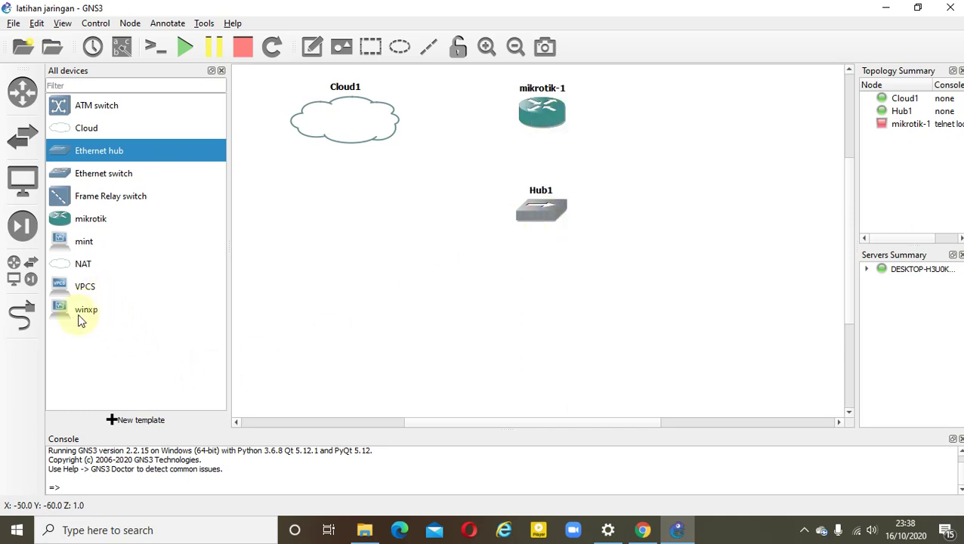
# Add the winxp-1 client and position it at the lower left
pyautogui.moveTo(79, 312); pyautogui.dragTo(406, 386)
pyautogui.click(221, 70)
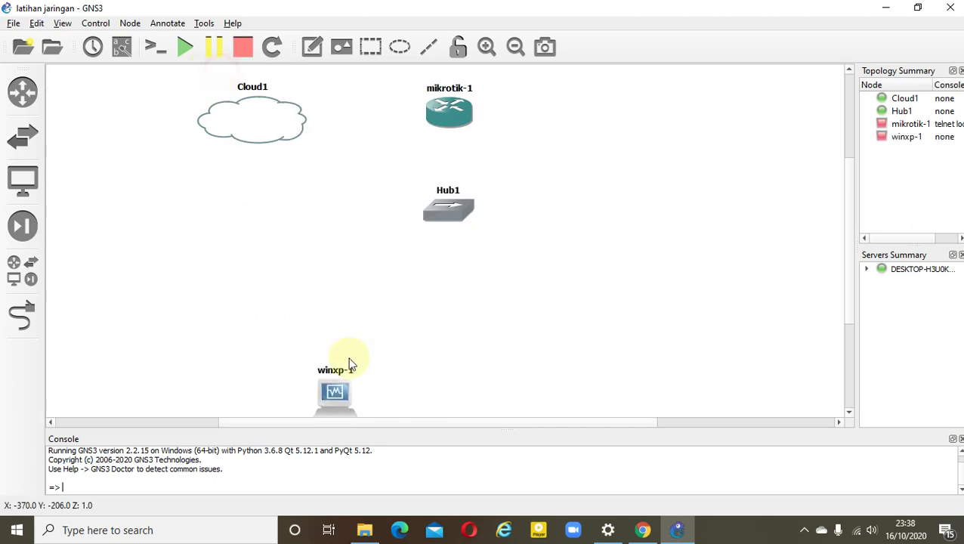
pyautogui.moveTo(446, 217); pyautogui.dragTo(446, 222)
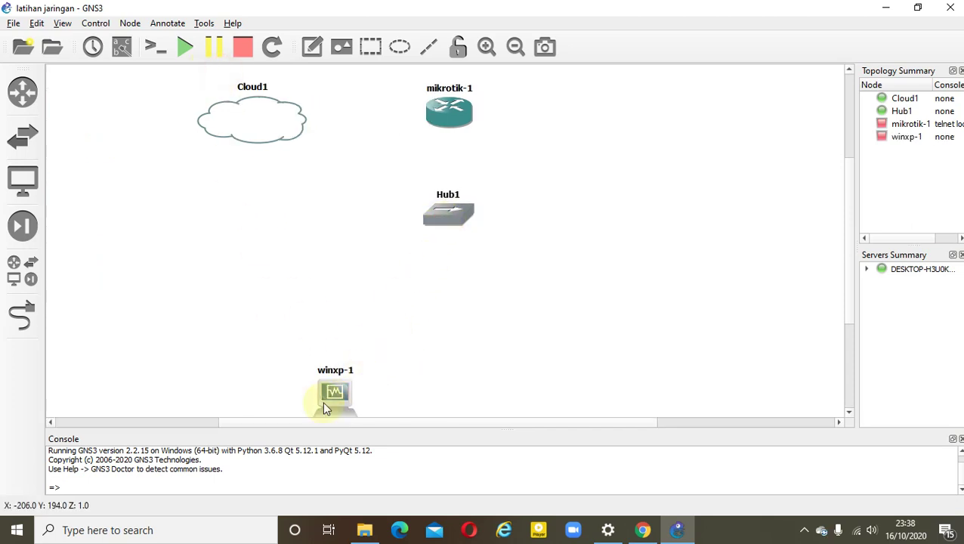
pyautogui.moveTo(323, 402); pyautogui.dragTo(218, 351)
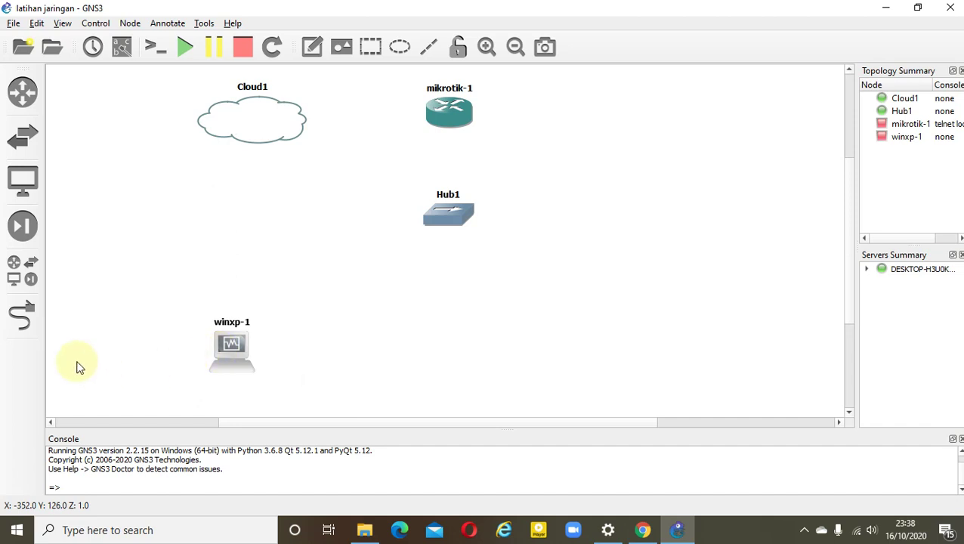
# Link winxp-1 Ethernet0 to Hub1 Ethernet1, and Hub1 Ethernet0 to mikrotik-1 Ethernet1
pyautogui.click(20, 325)
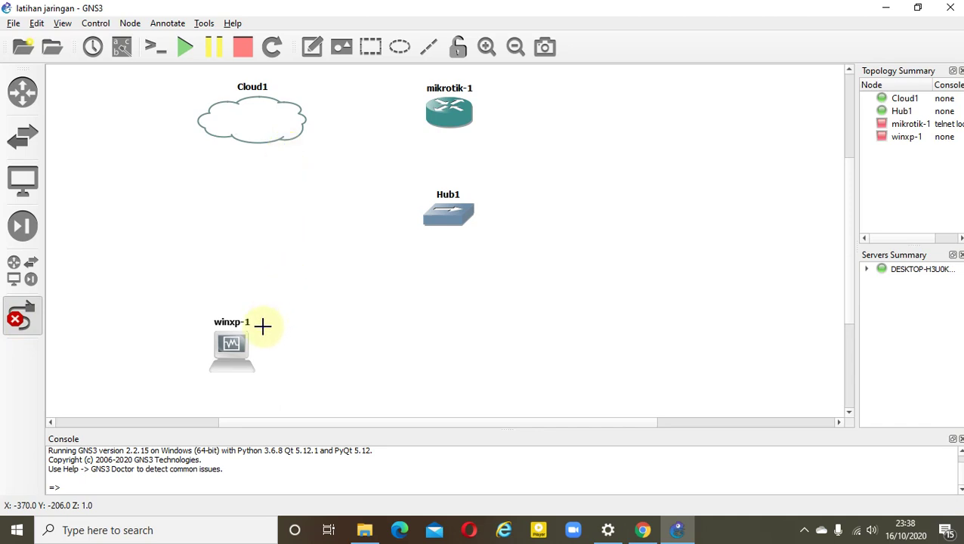
pyautogui.click(233, 361)
pyautogui.click(279, 376)
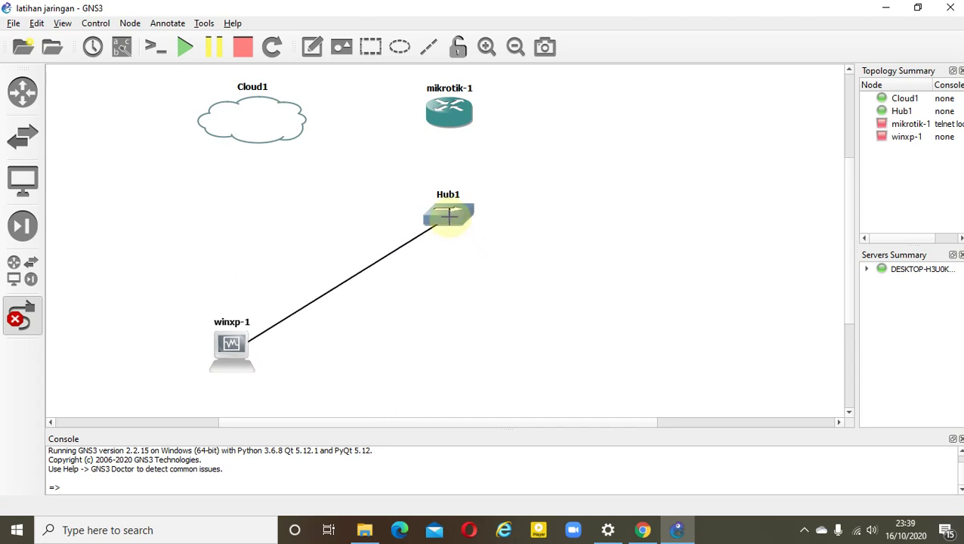
pyautogui.click(448, 216)
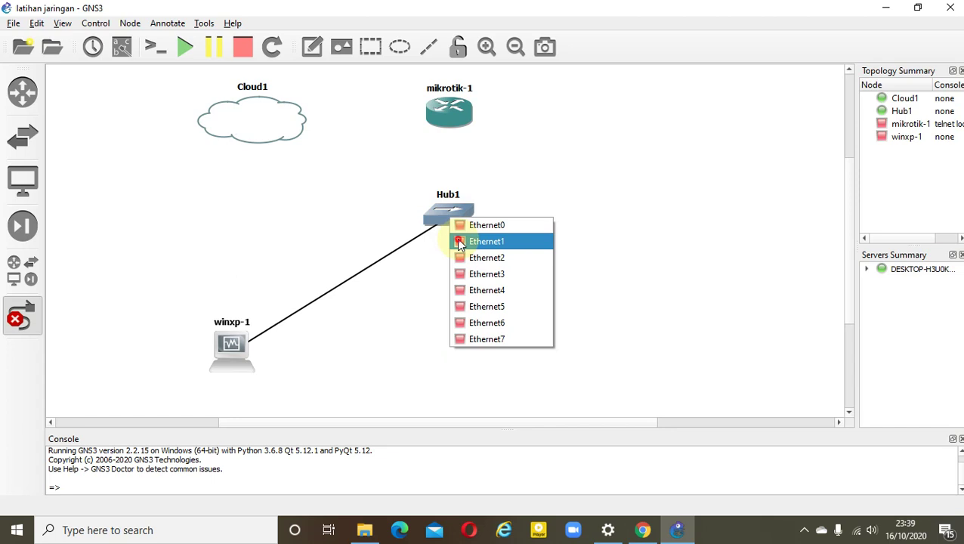
pyautogui.click(459, 243)
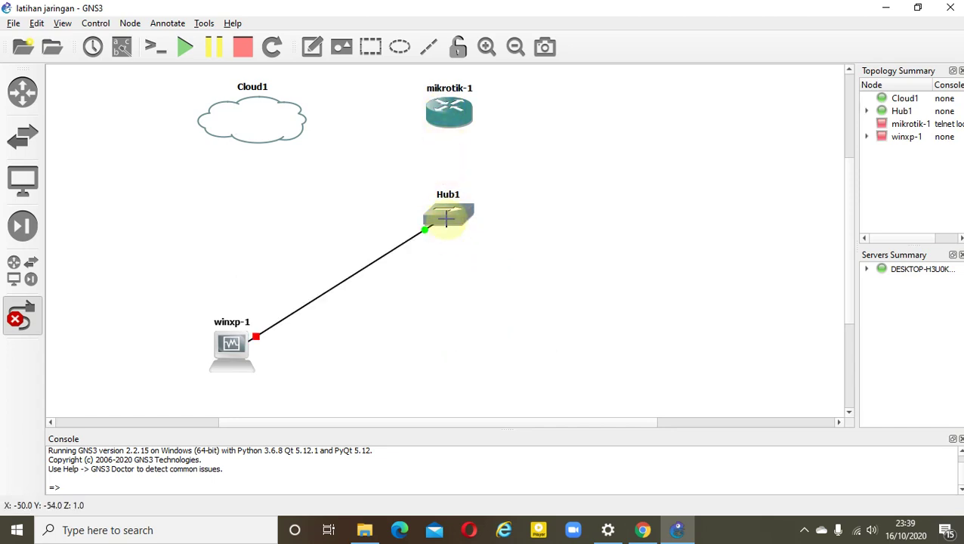
pyautogui.click(446, 219)
pyautogui.click(461, 224)
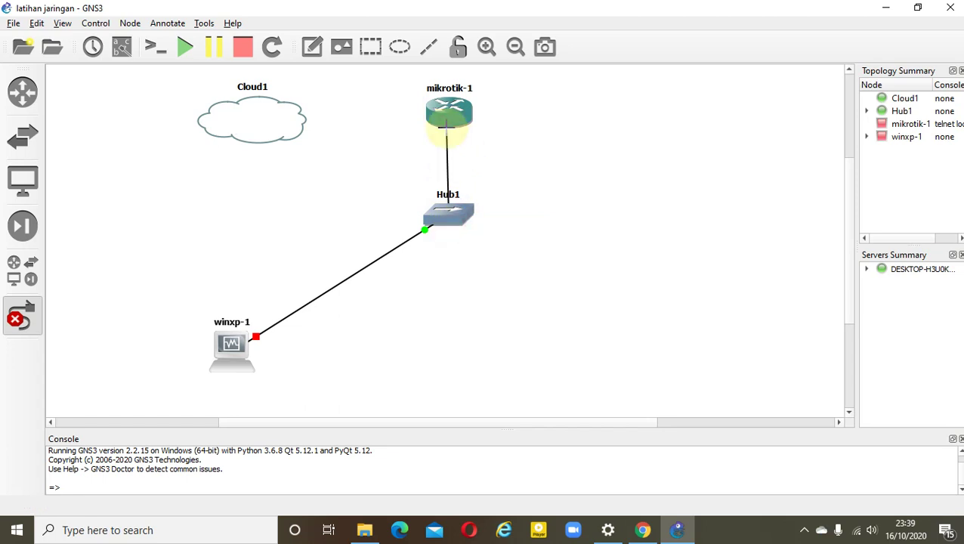
pyautogui.click(447, 123)
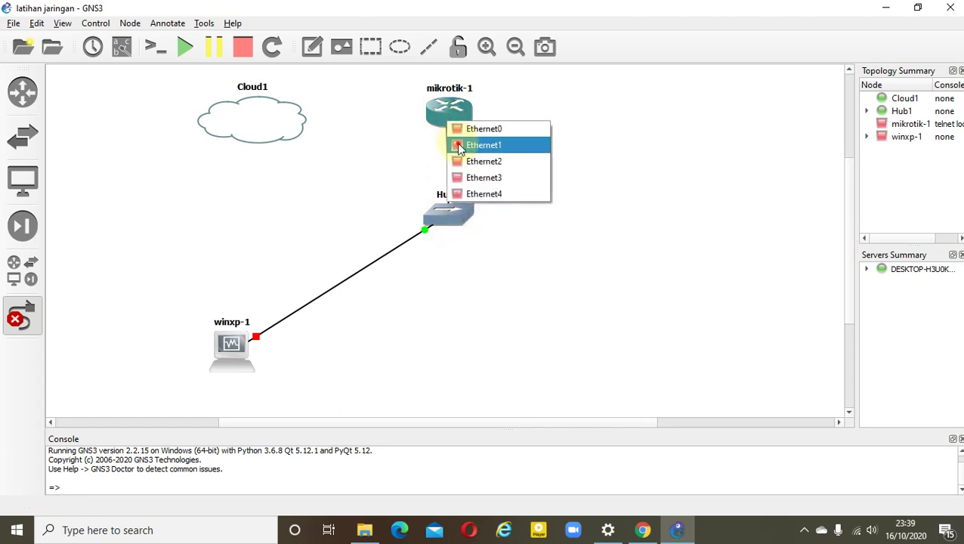
pyautogui.click(459, 148)
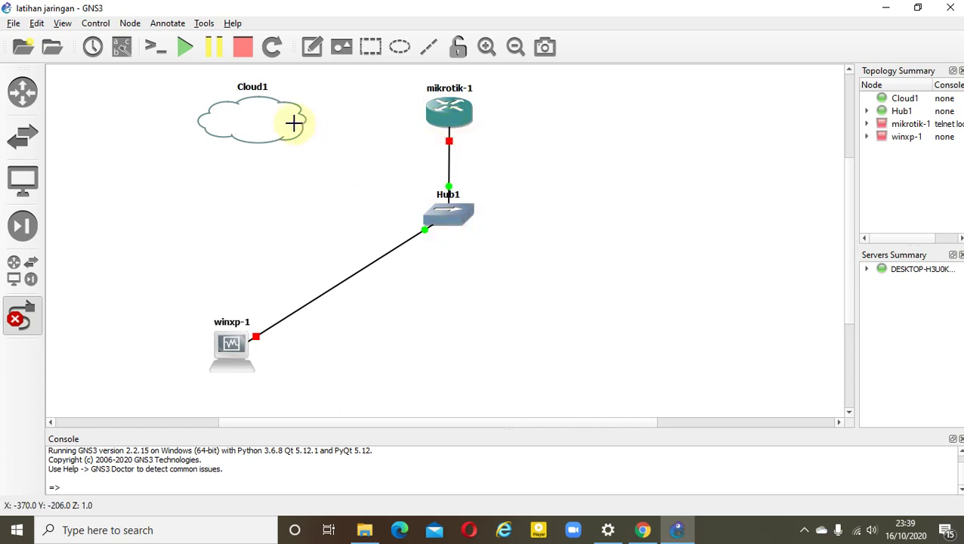
# Link mikrotik-1 Ethernet0 to Cloud1 Ethernet 3, then shift Cloud1 and winxp-1 left
pyautogui.click(447, 120)
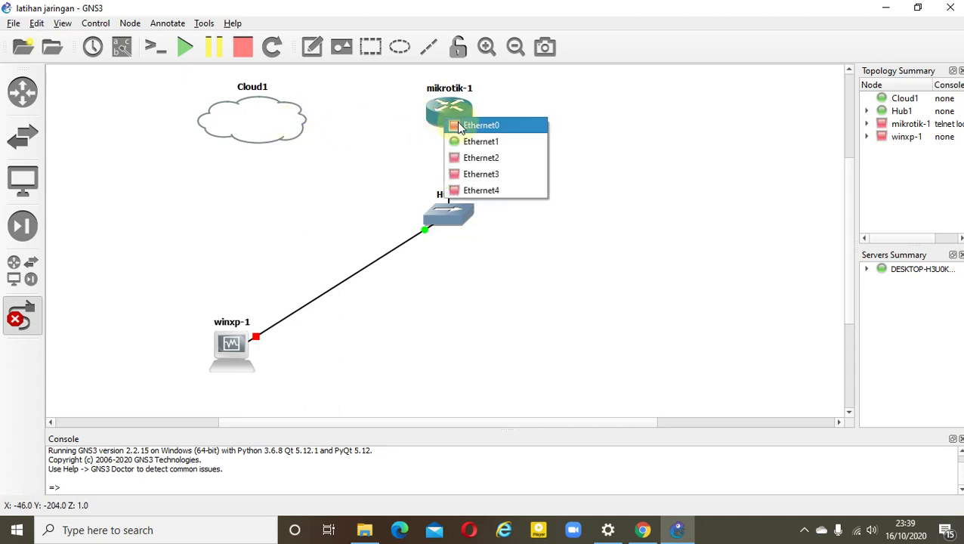
pyautogui.click(459, 126)
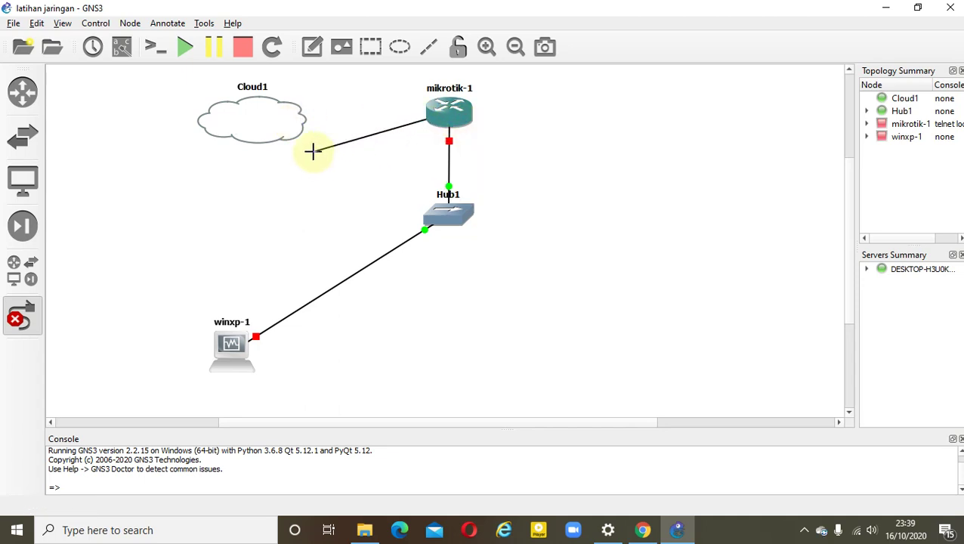
pyautogui.click(281, 115)
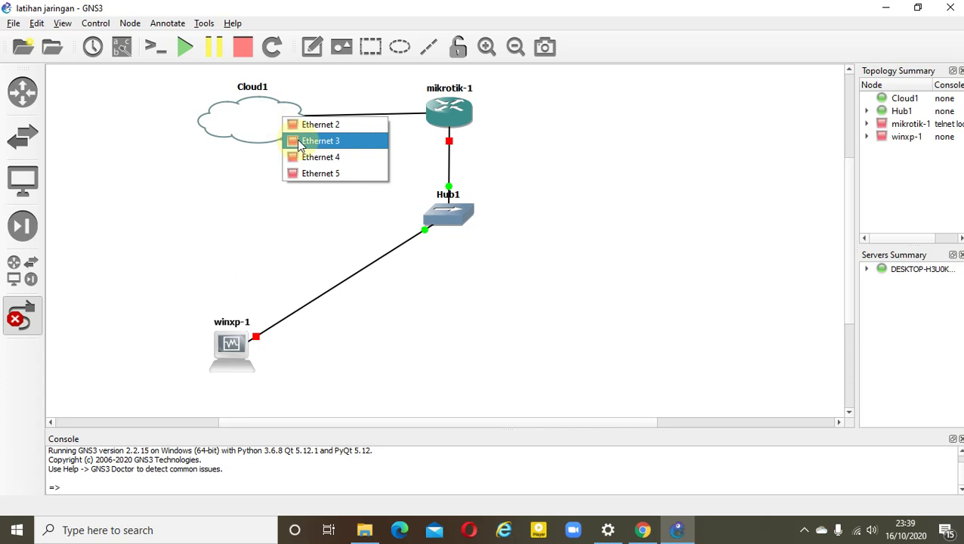
pyautogui.click(300, 142)
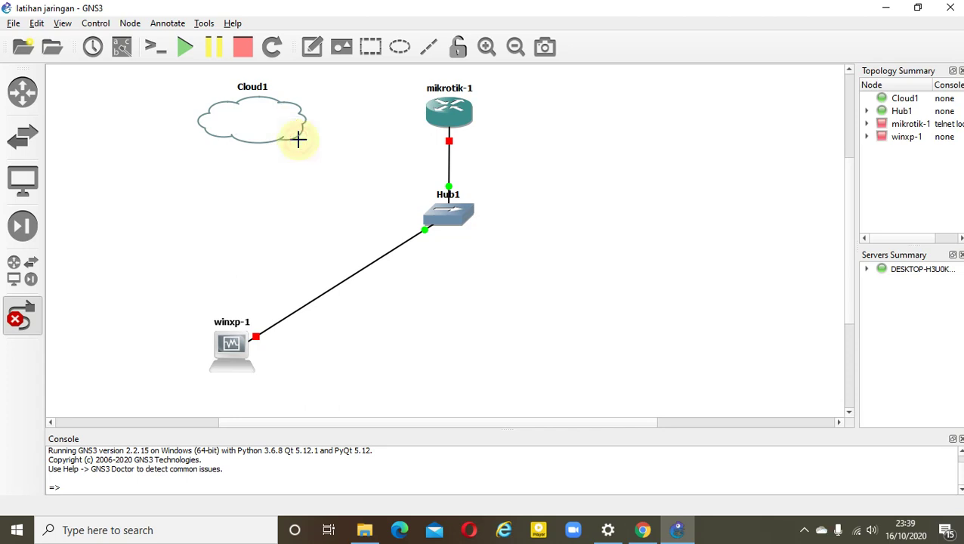
pyautogui.click(258, 127)
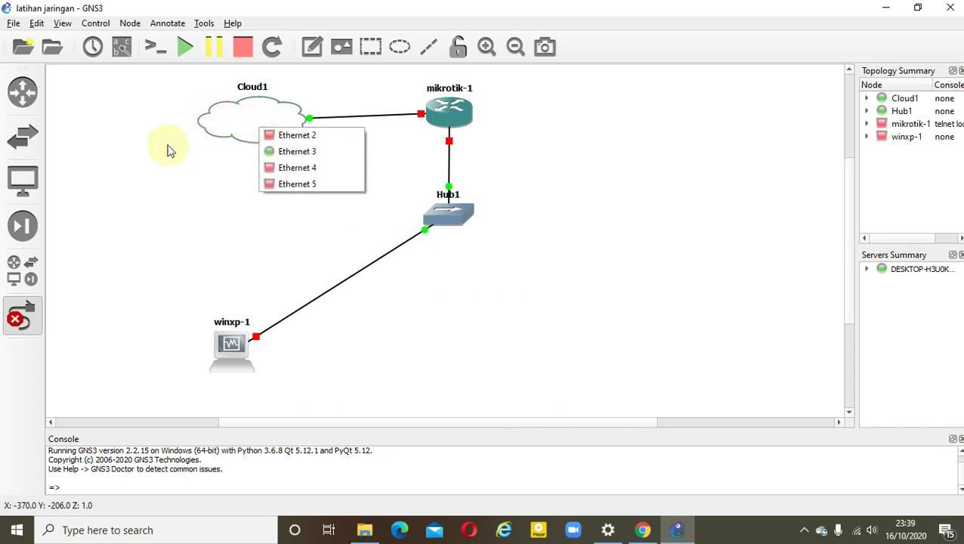
pyautogui.click(21, 317)
pyautogui.moveTo(224, 131); pyautogui.dragTo(142, 122)
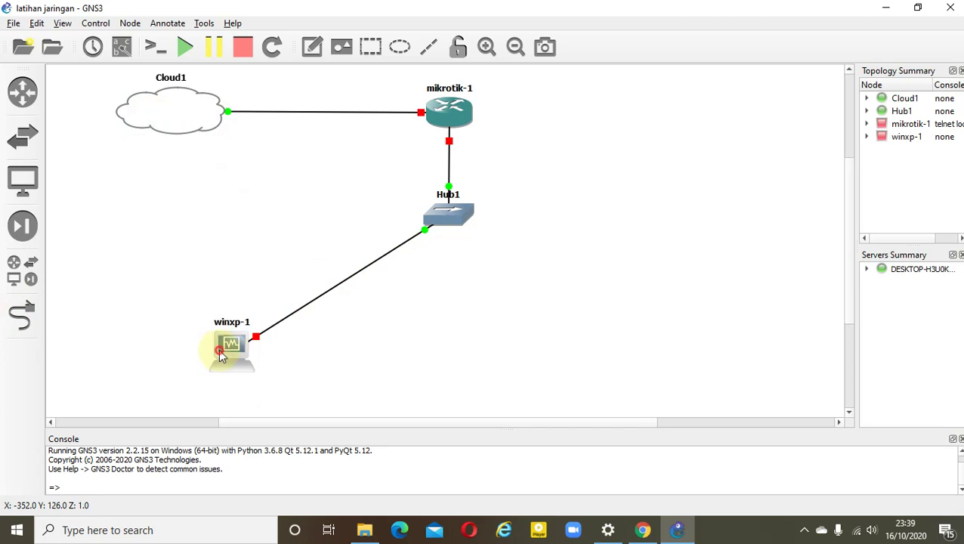
pyautogui.moveTo(220, 355); pyautogui.dragTo(162, 352)
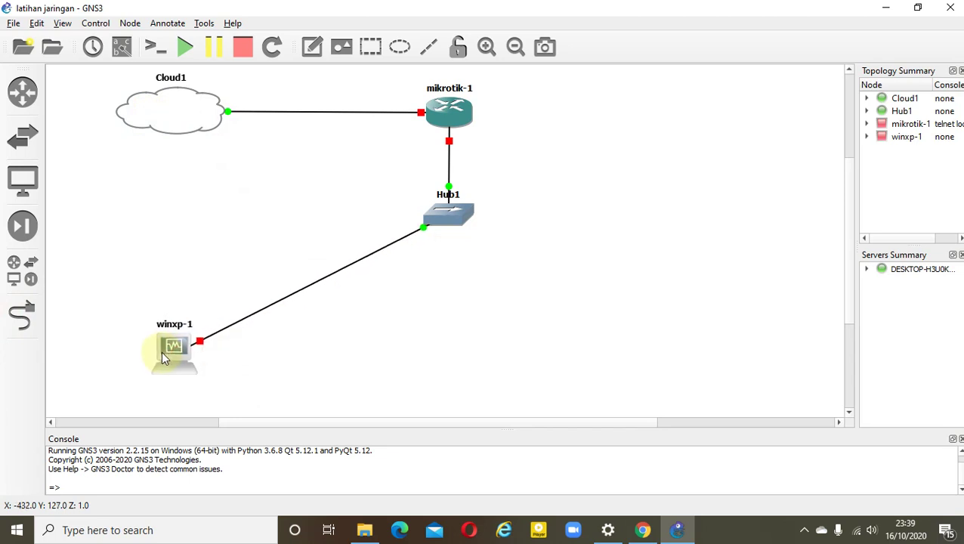
pyautogui.rightClick(446, 128)
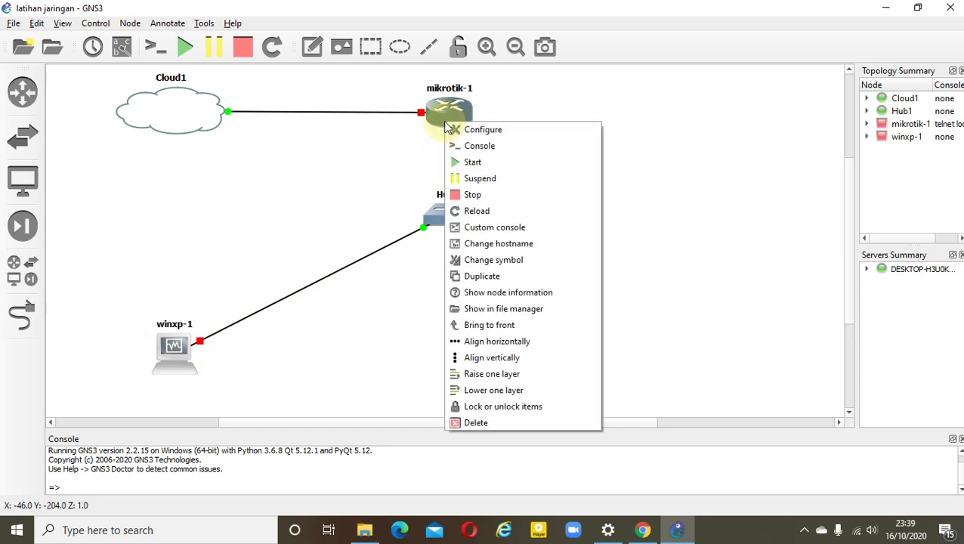
# Start the mikrotik-1 router and the winxp-1 virtual machine
pyautogui.click(470, 163)
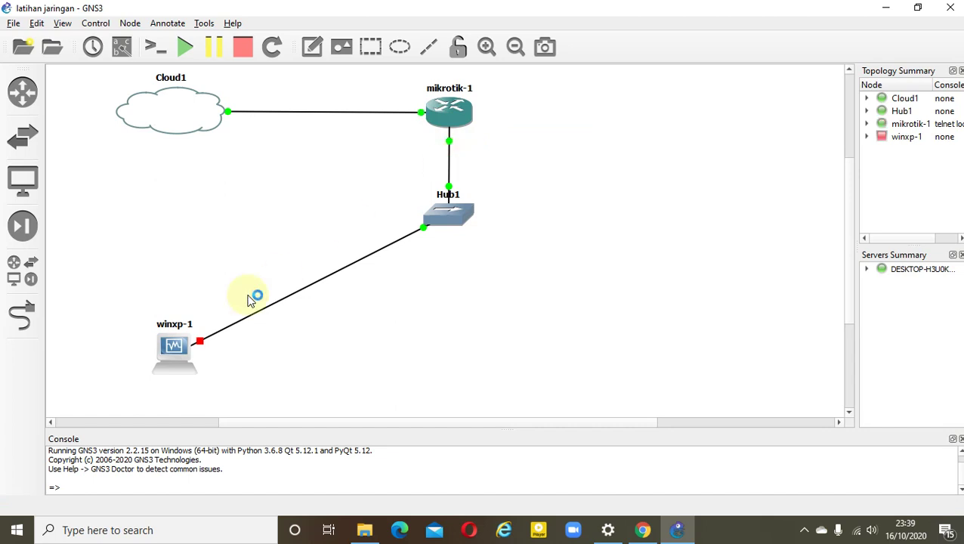
pyautogui.rightClick(172, 343)
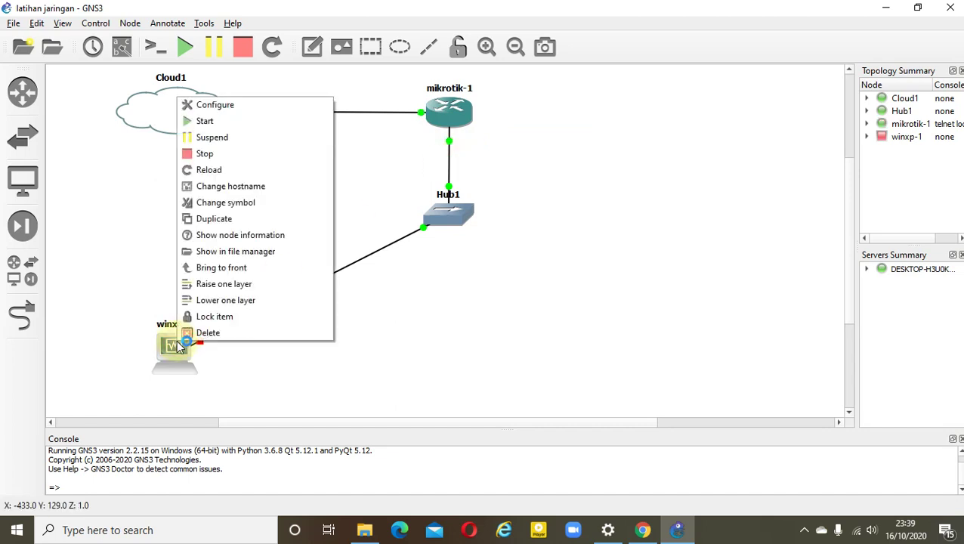
pyautogui.rightClick(162, 355)
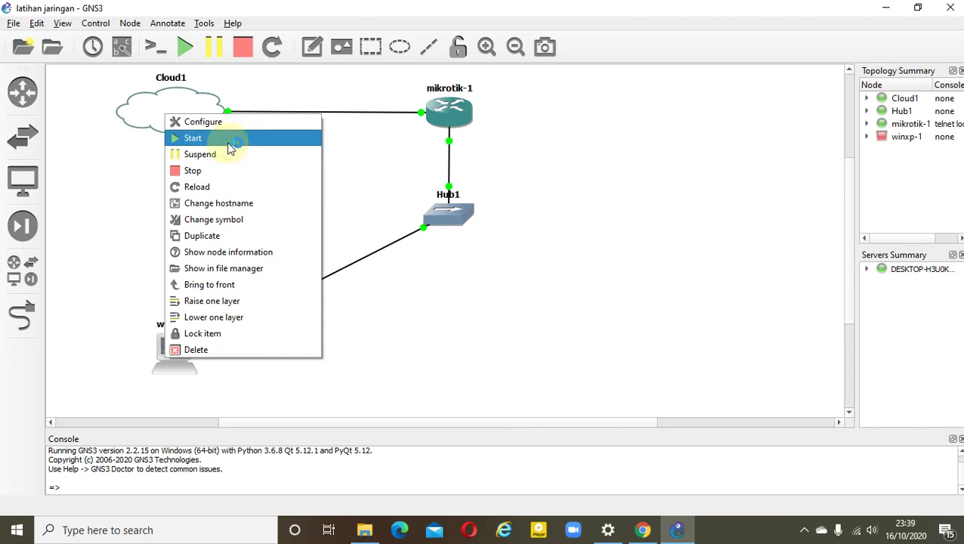
pyautogui.click(230, 140)
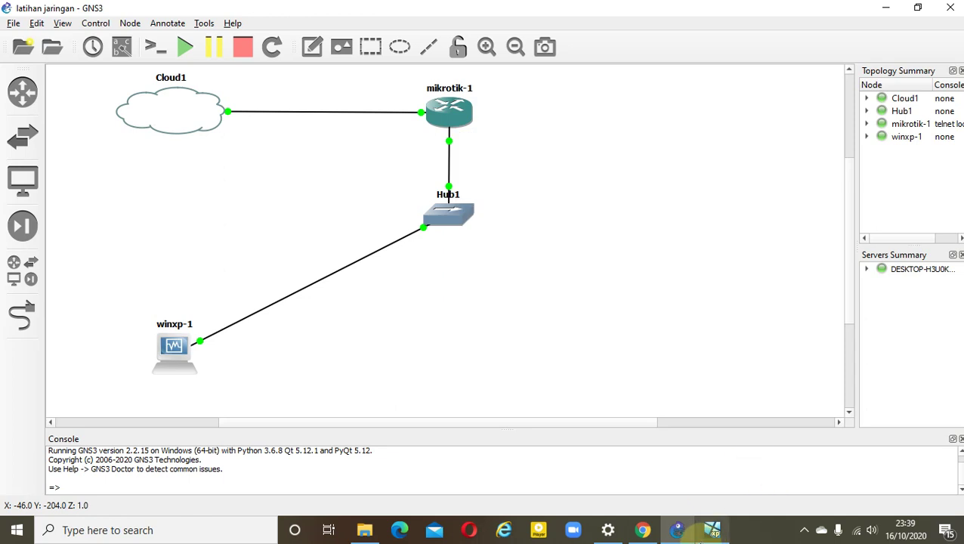
pyautogui.moveTo(701, 535)
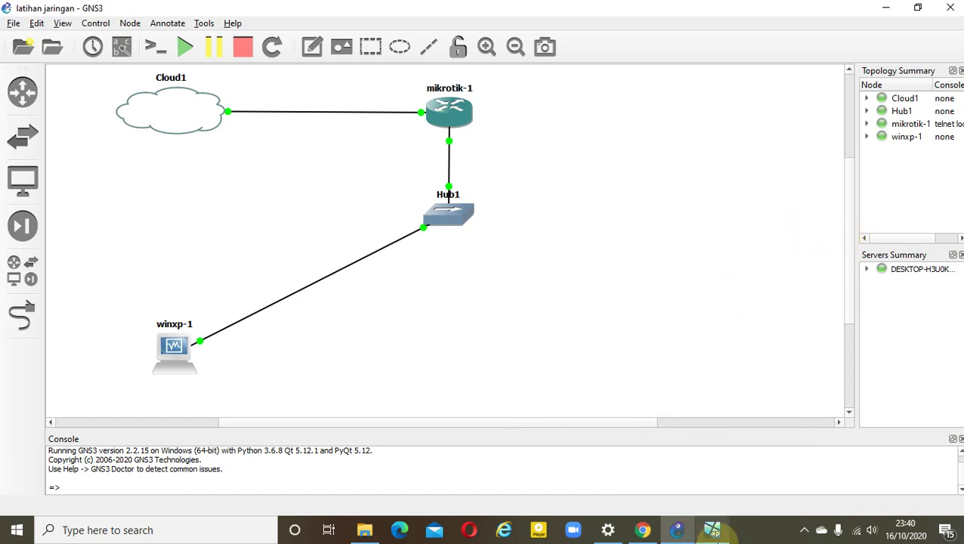
pyautogui.click(714, 530)
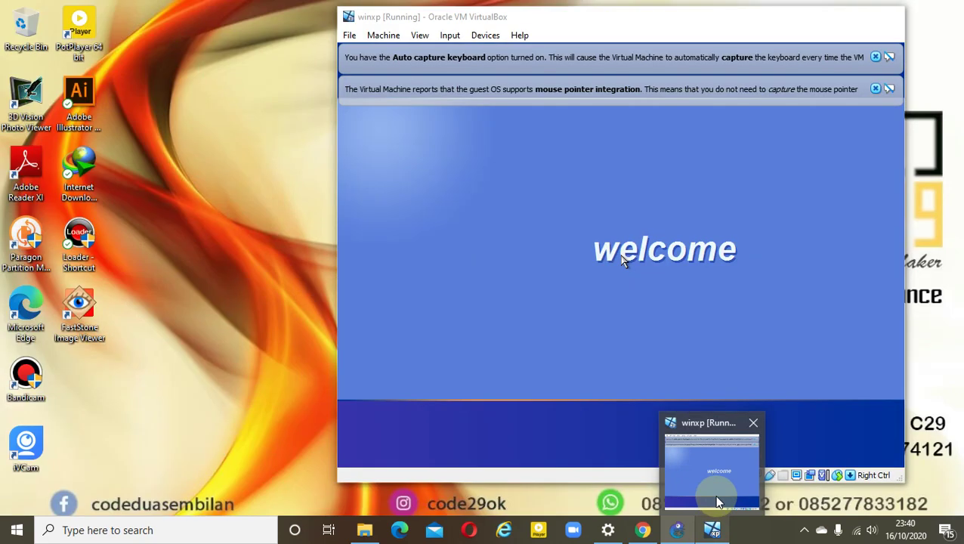
# Dismiss the winxp VM's mouse and keyboard notices, and minimize it once XP boots
pyautogui.click(709, 481)
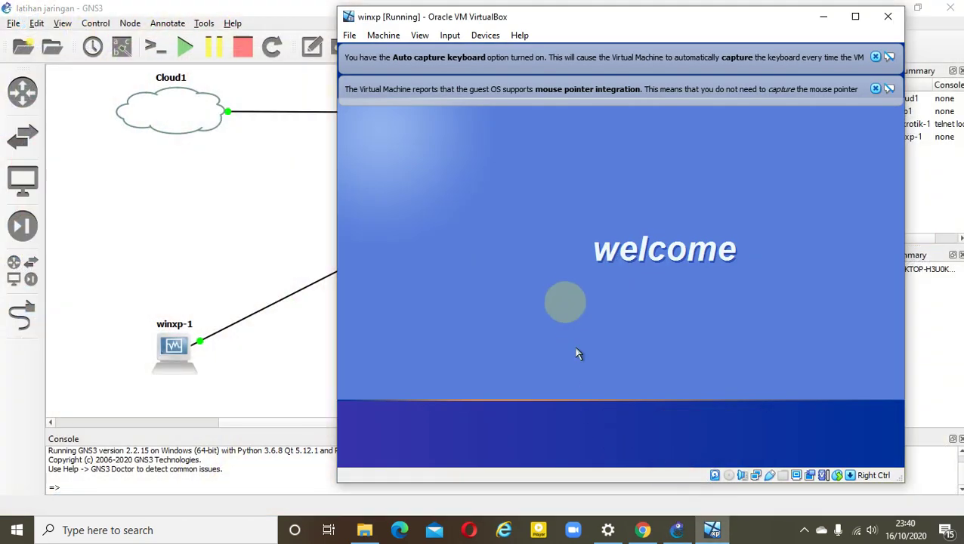
pyautogui.click(875, 89)
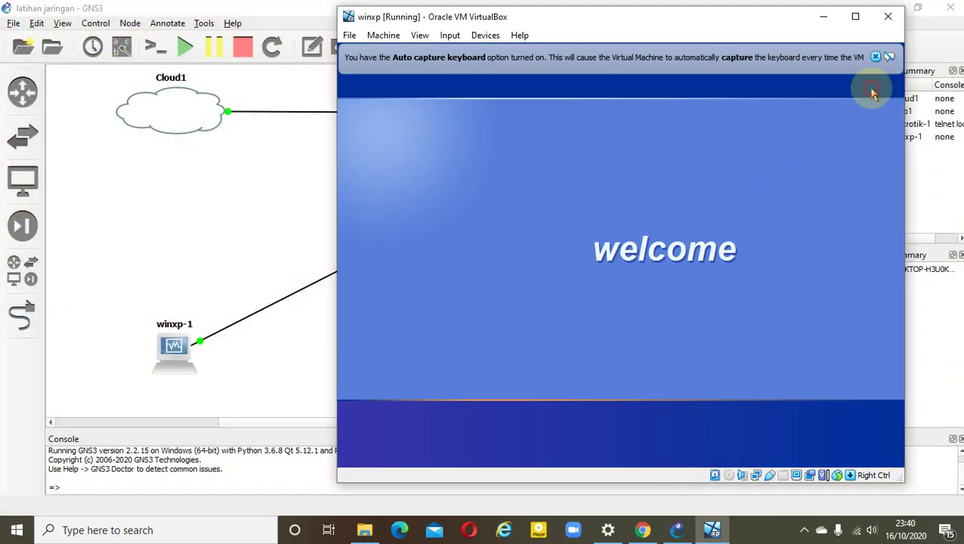
pyautogui.click(875, 58)
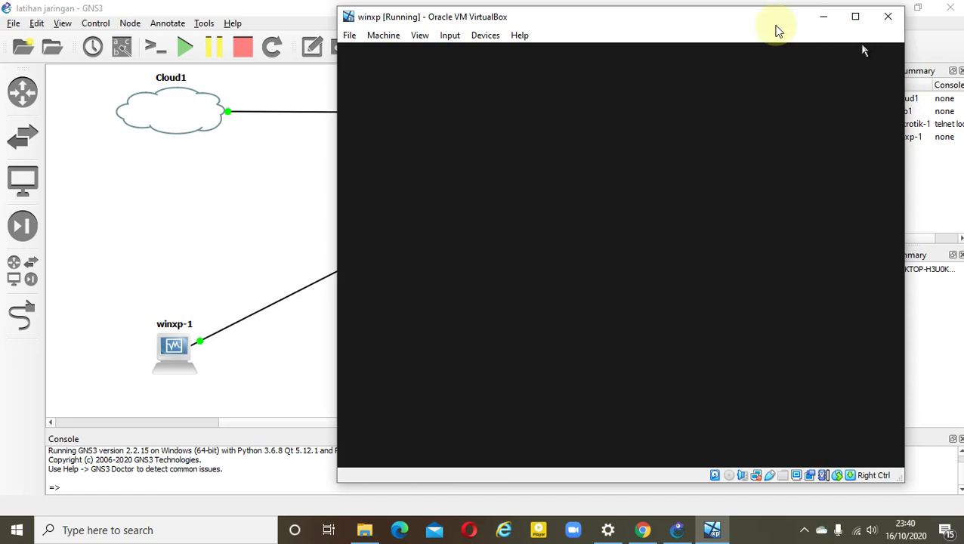
pyautogui.moveTo(775, 25); pyautogui.dragTo(797, 44)
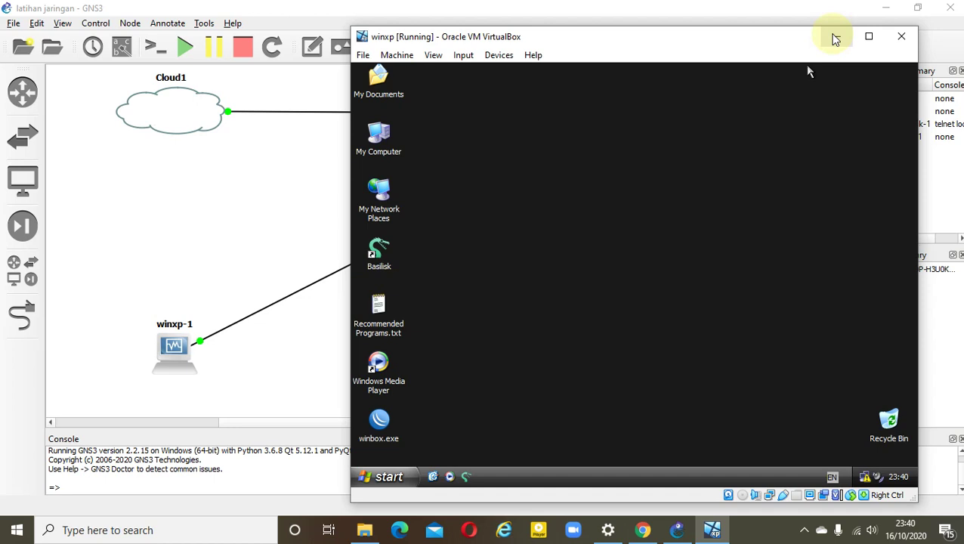
pyautogui.click(834, 36)
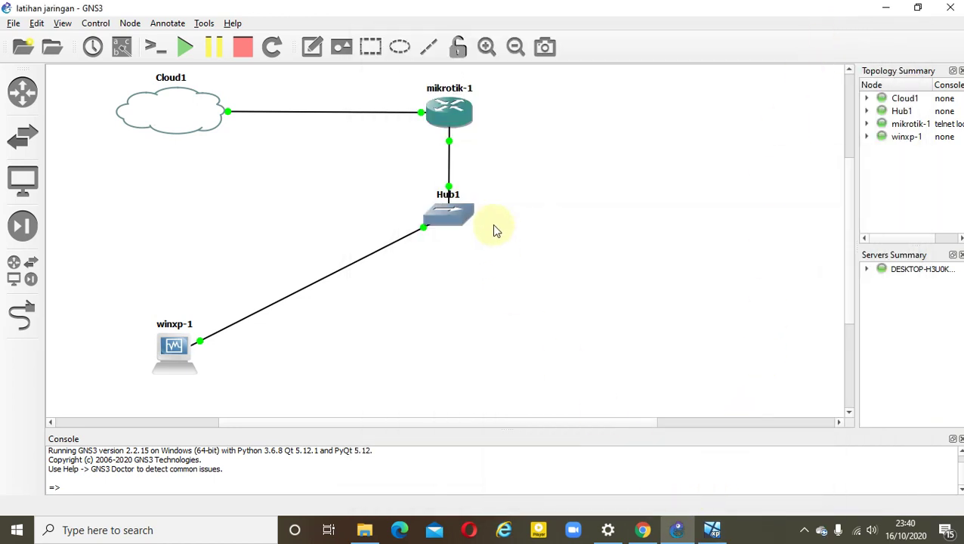
# Open a PuTTY console to mikrotik-1 and move its window aside to keep the topology visible
pyautogui.rightClick(454, 129)
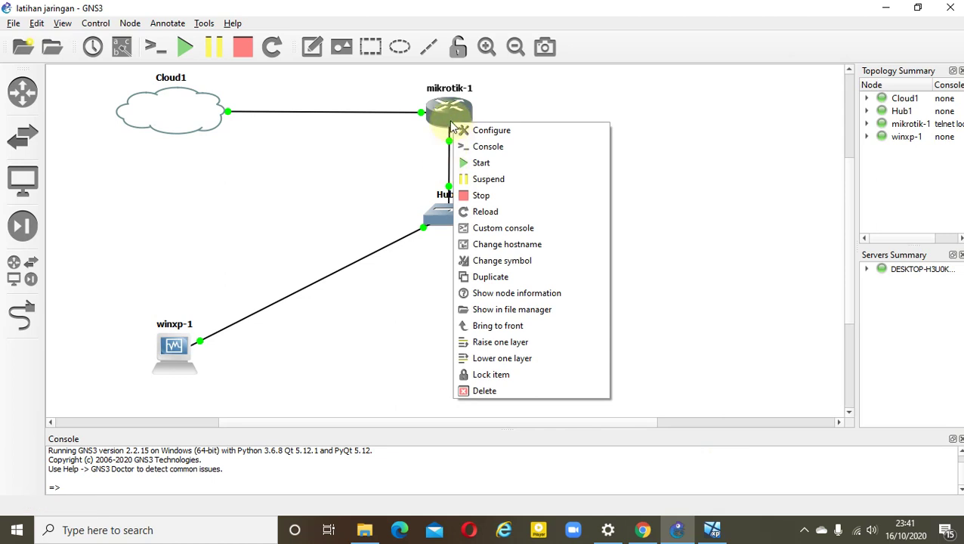
pyautogui.click(481, 148)
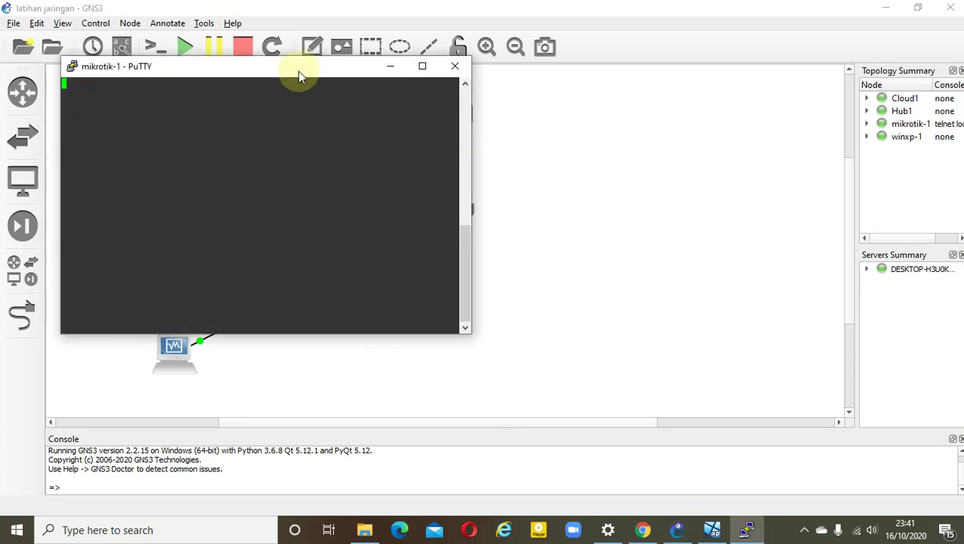
pyautogui.moveTo(298, 71); pyautogui.dragTo(667, 127)
pyautogui.click(594, 124)
pyautogui.moveTo(593, 122); pyautogui.dragTo(563, 102)
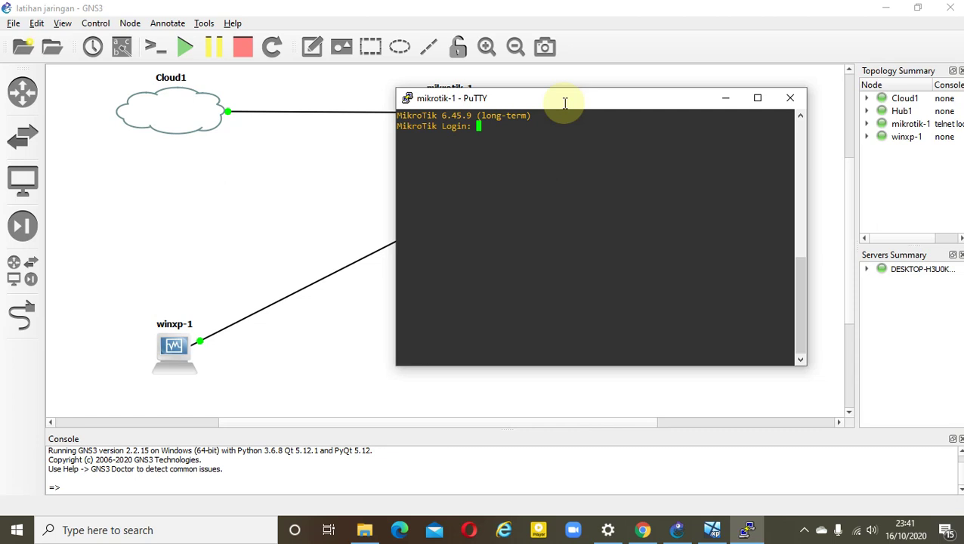
# Log in as admin with an empty password and decline the license prompt with n
pyautogui.write('admin')
pyautogui.press('Return')
pyautogui.press('Return')
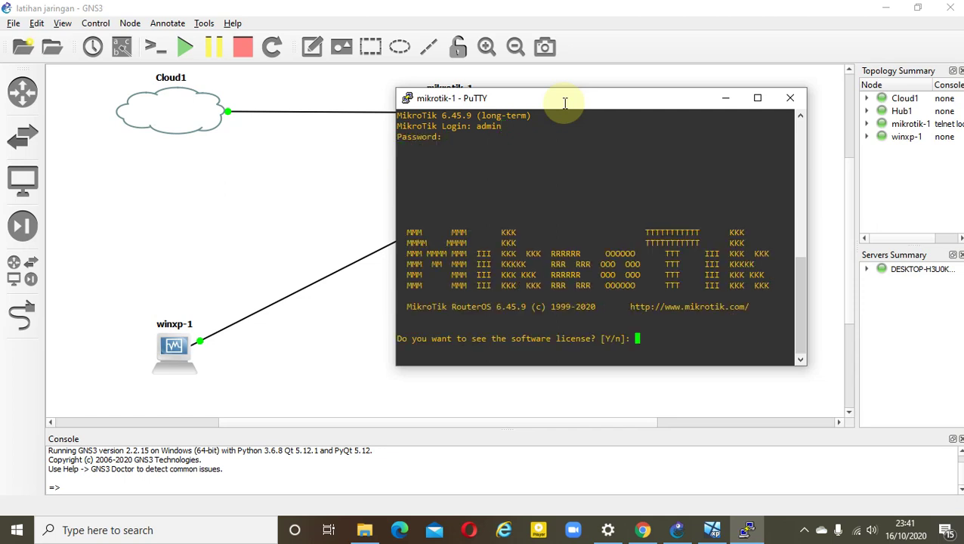
pyautogui.write('n')
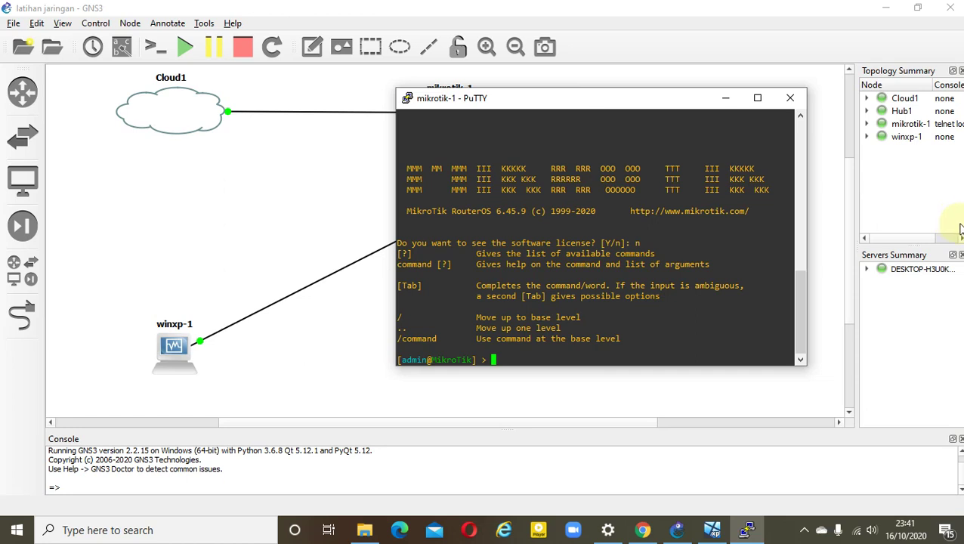
# Set the router identity to akp with 'system identity set name=akp' and list interfaces ether1–ether5
pyautogui.write('sys')
pyautogui.write('tem s')
pyautogui.write('et ide')
pyautogui.press('BackSpace')
pyautogui.press('BackSpace')
pyautogui.press('BackSpace')
pyautogui.press('BackSpace')
pyautogui.press('BackSpace')
pyautogui.press('BackSpace')
pyautogui.press('BackSpace')
pyautogui.write('identity set name=')
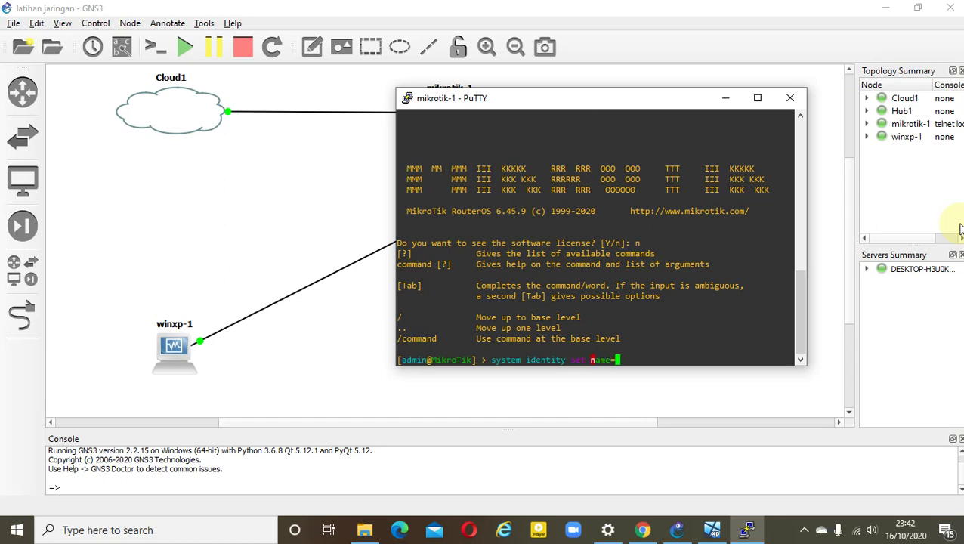
pyautogui.write('akp')
pyautogui.press('Return')
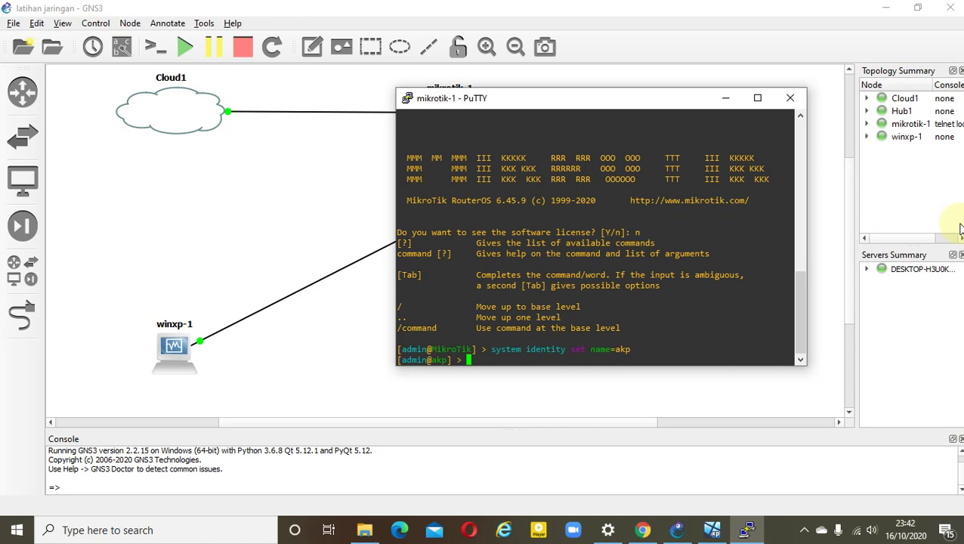
pyautogui.write('interface pr')
pyautogui.press('Return')
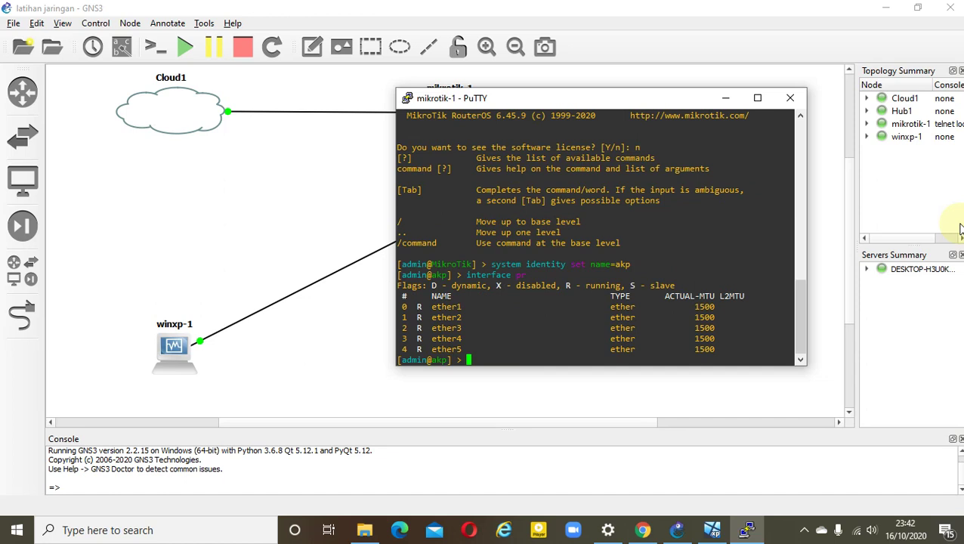
# Rename interface ether1 to Internet
pyautogui.write('interface set i')
pyautogui.press('BackSpace')
pyautogui.write('ether1 n')
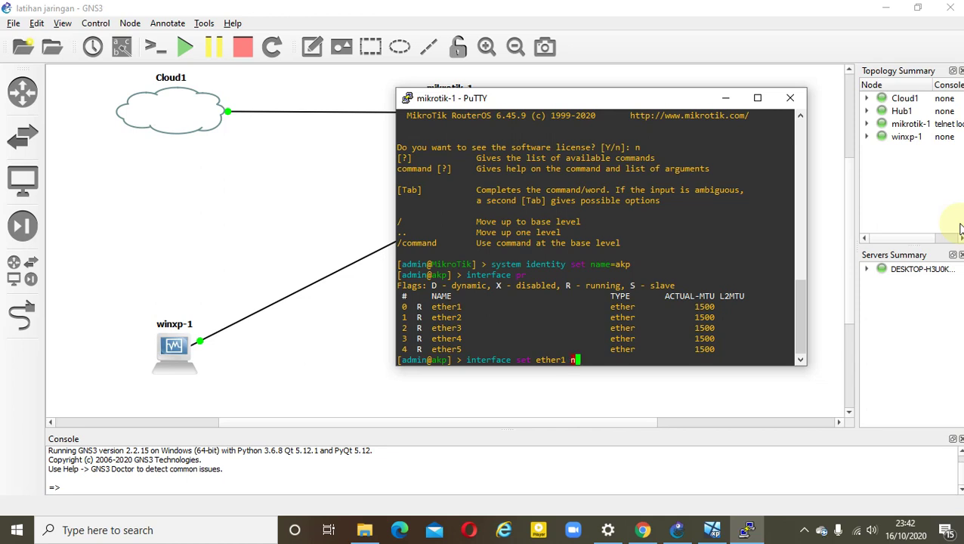
pyautogui.write('ame=Internet')
pyautogui.press('Return')
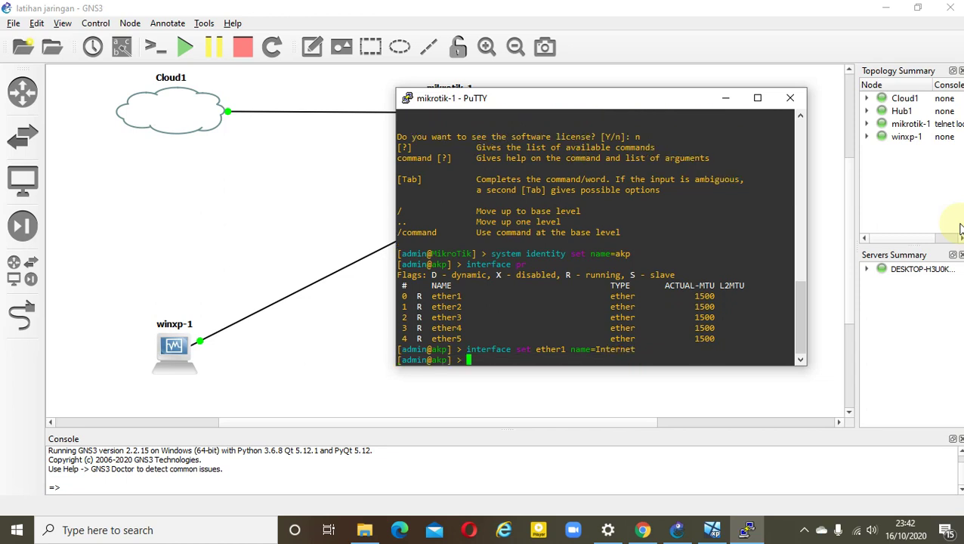
# Rename ether2 to LAN and print the interface list to confirm both names
pyautogui.write('interface set ether2 name')
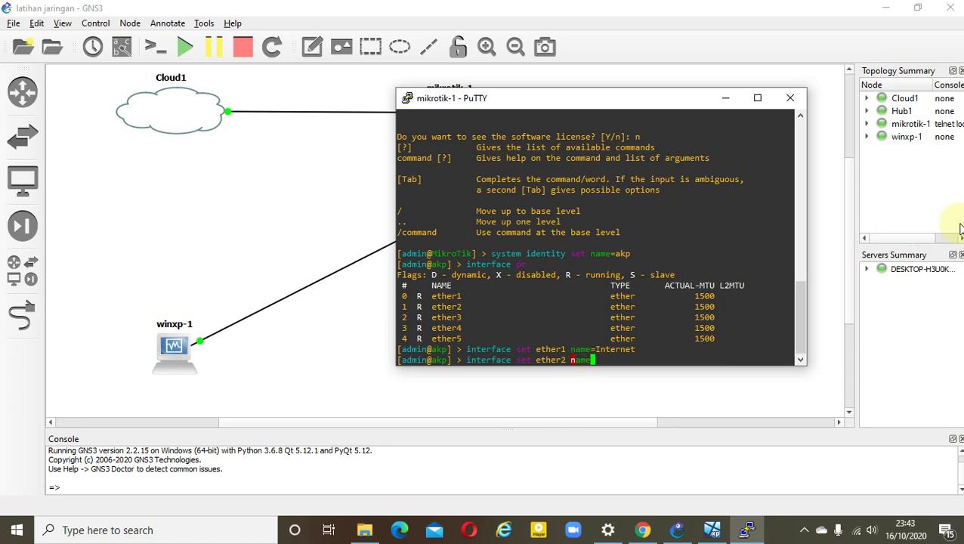
pyautogui.write('=LAN')
pyautogui.press('Return')
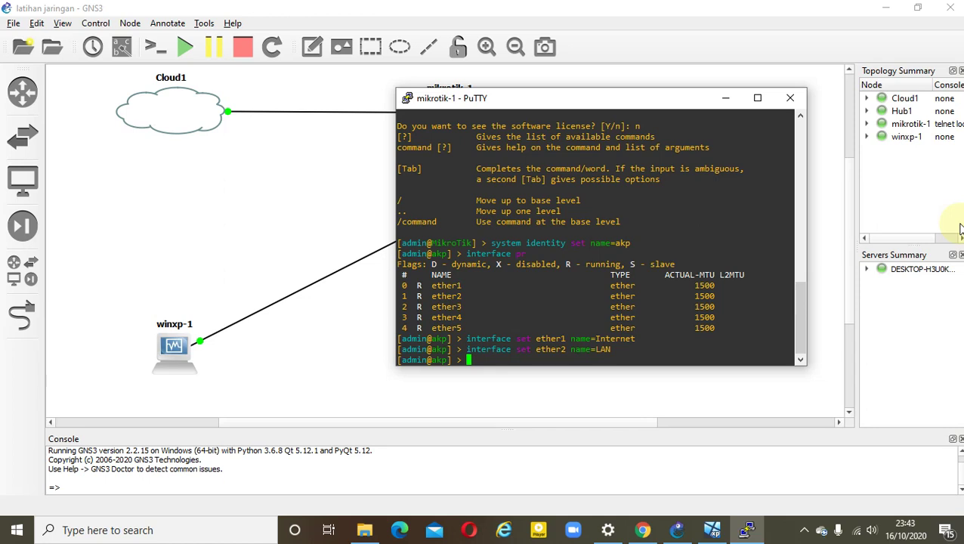
pyautogui.write('interface pr')
pyautogui.press('Return')
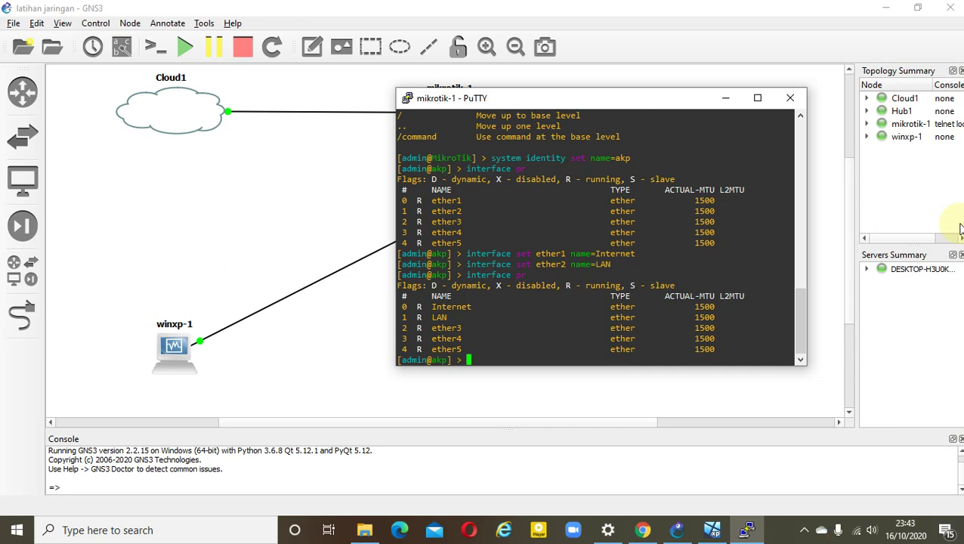
# Add 192.168.10.1/24 on LAN, print the IP addresses, and type 'ip dhcp-server setup'
pyautogui.write('ip address add address')
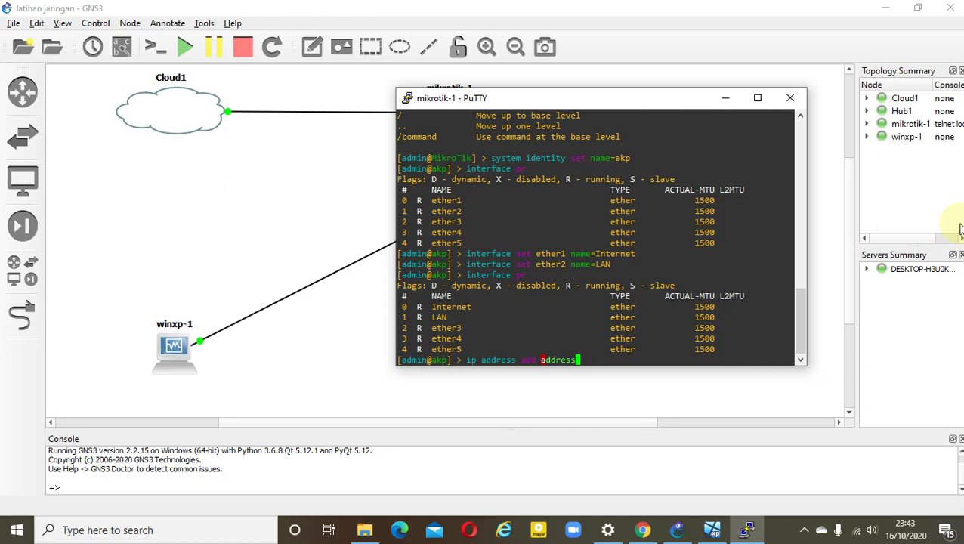
pyautogui.write('=192.168.10.1/24 inte')
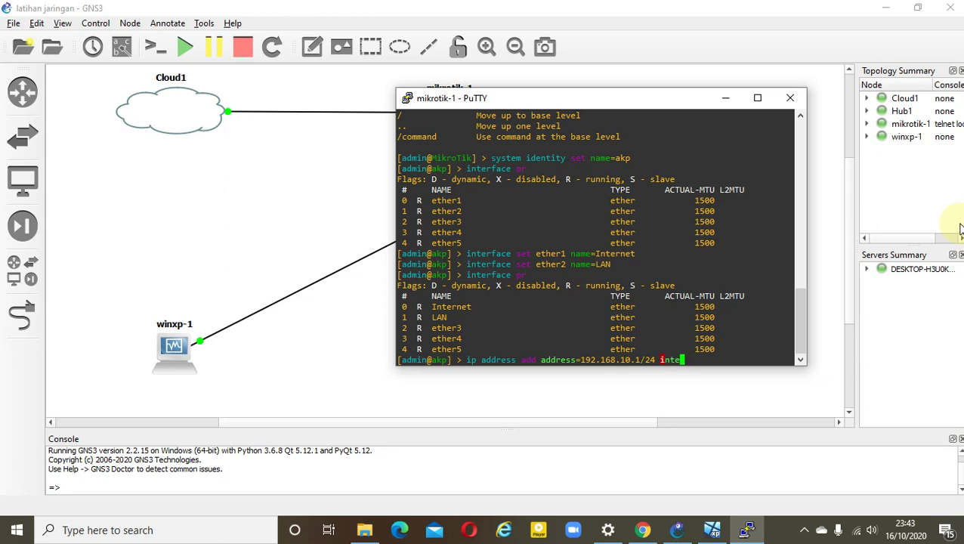
pyautogui.write('rface=LAN')
pyautogui.press('Return')
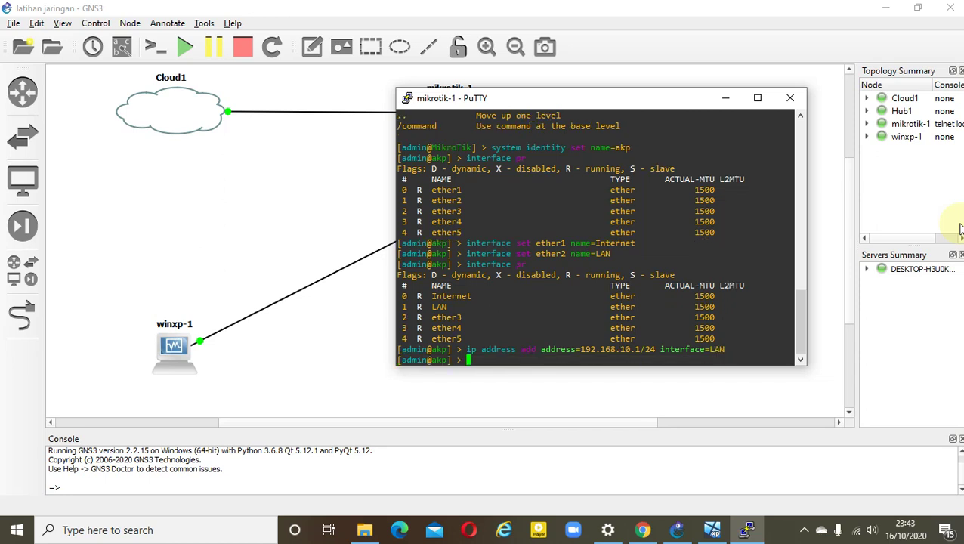
pyautogui.write('ip address pr')
pyautogui.press('Return')
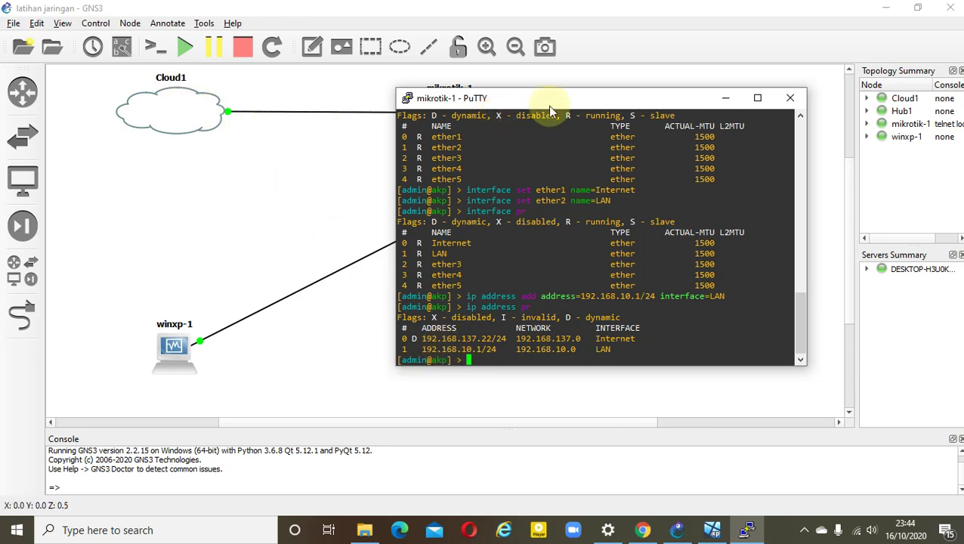
pyautogui.moveTo(550, 100); pyautogui.dragTo(673, 81)
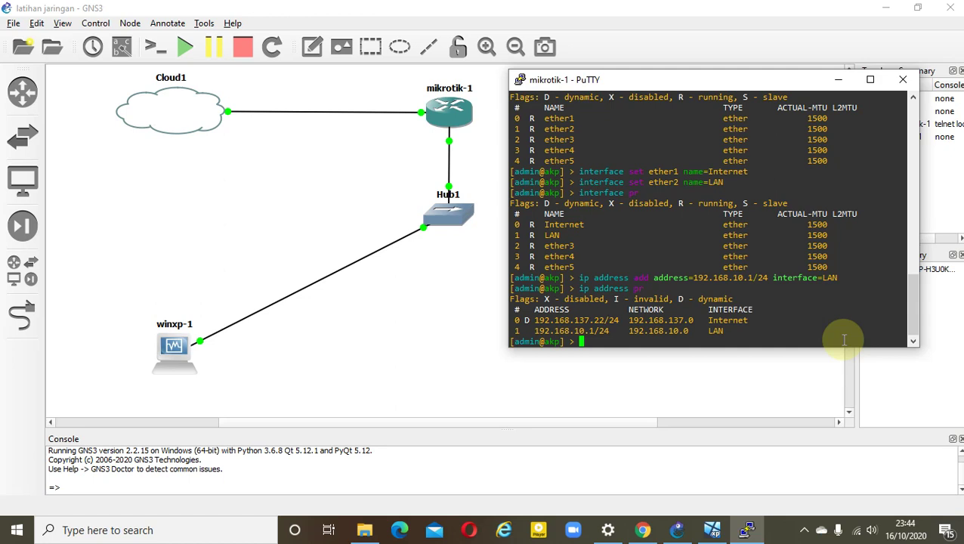
pyautogui.write('ip dhcp-server setup')
# Run DHCP setup on LAN, accepting network 192.168.10.0/24 and gateway 192.168.10.1
pyautogui.press('Return')
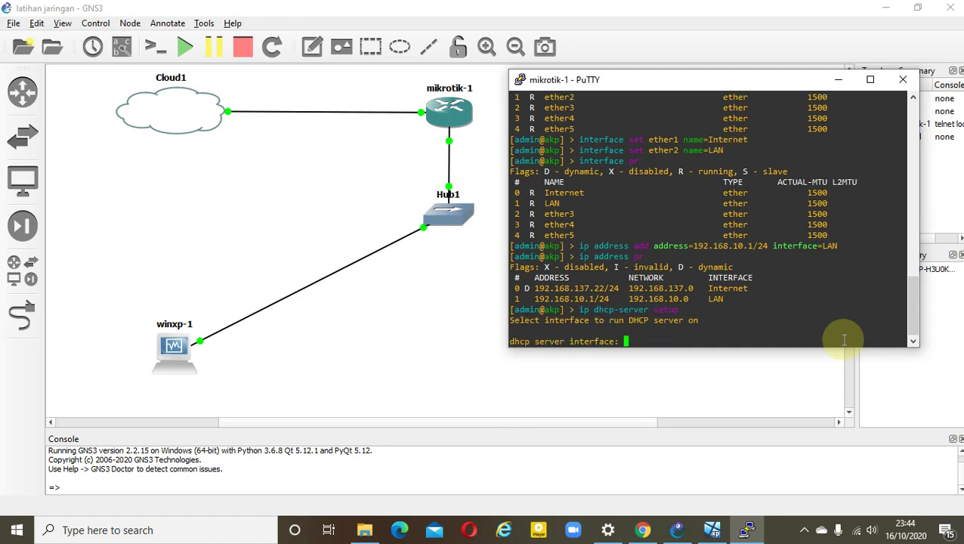
pyautogui.write('LAN')
pyautogui.press('Return')
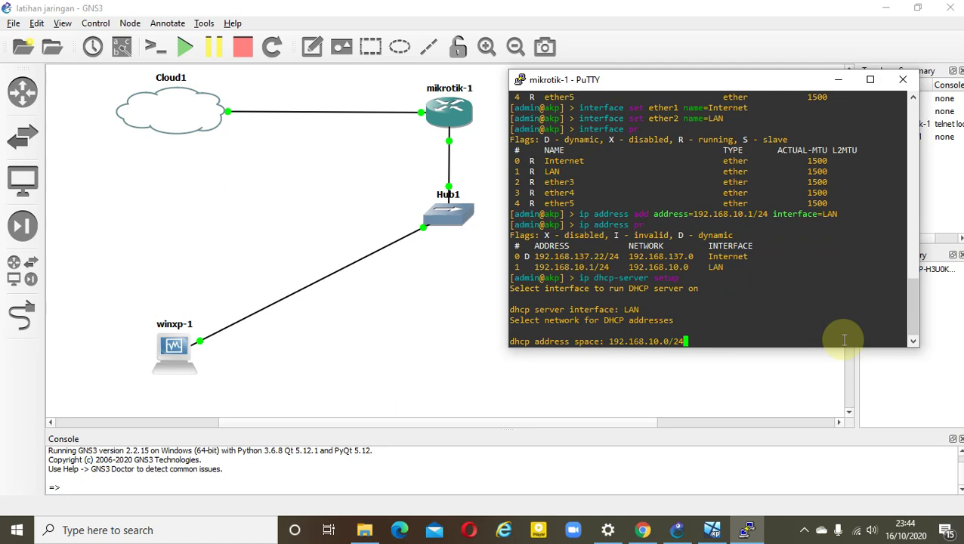
pyautogui.press('Return')
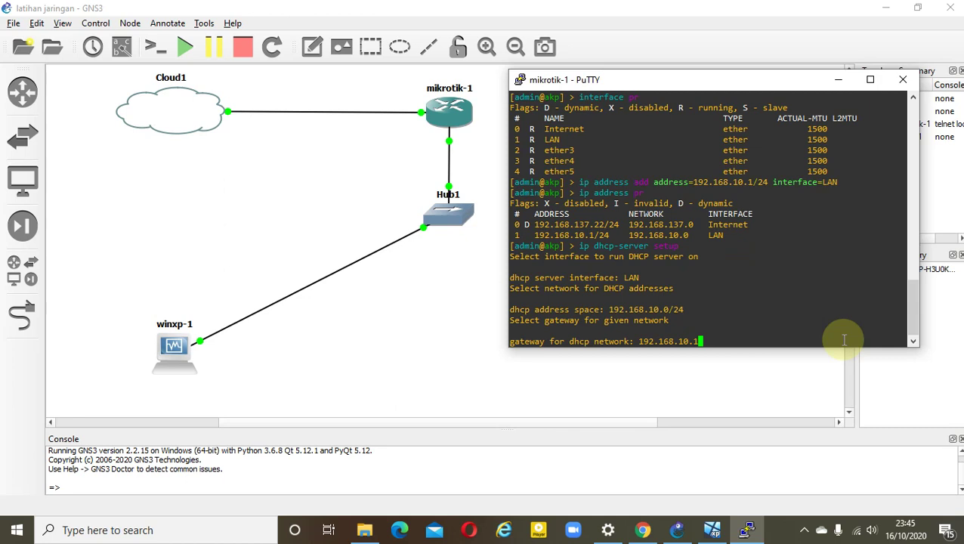
pyautogui.press('Return')
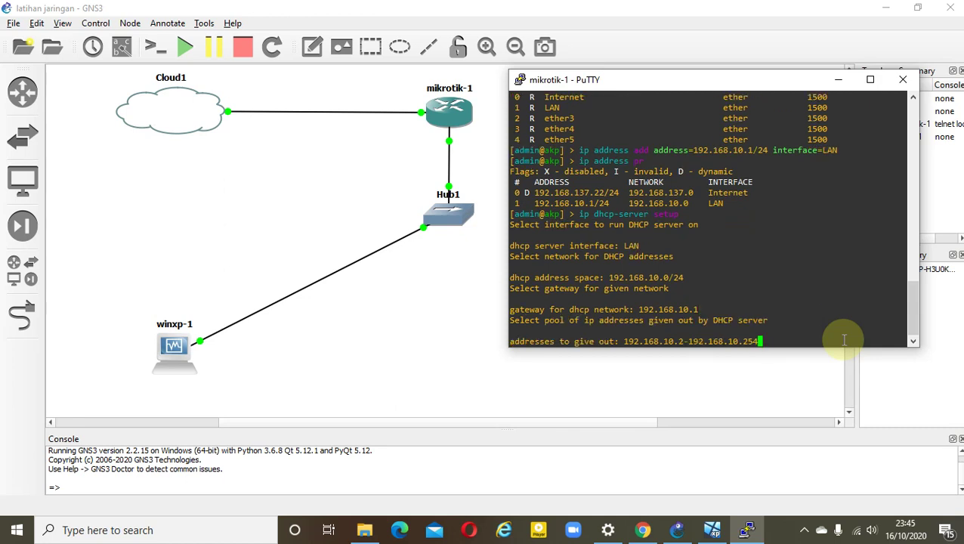
# Set the DHCP address pool to 192.168.10.10–192.168.10.20
pyautogui.press('Left')
pyautogui.press('Left')
pyautogui.press('Left')
pyautogui.press('Left')
pyautogui.press('Left')
pyautogui.press('Left')
pyautogui.press('Left')
pyautogui.press('Left')
pyautogui.press('Left')
pyautogui.press('Left')
pyautogui.press('Left')
pyautogui.press('Left')
pyautogui.press('Left')
pyautogui.press('Left')
pyautogui.press('Left')
pyautogui.press('BackSpace')
pyautogui.write('10')
pyautogui.press('Right')
pyautogui.press('Right')
pyautogui.press('Right')
pyautogui.press('Right')
pyautogui.press('Right')
pyautogui.press('Right')
pyautogui.press('Right')
pyautogui.press('Right')
pyautogui.press('Right')
pyautogui.press('Right')
pyautogui.press('Right')
pyautogui.press('Right')
pyautogui.press('Right')
pyautogui.press('Right')
pyautogui.press('Right')
pyautogui.press('BackSpace')
pyautogui.press('BackSpace')
pyautogui.write('0')
pyautogui.press('Return')
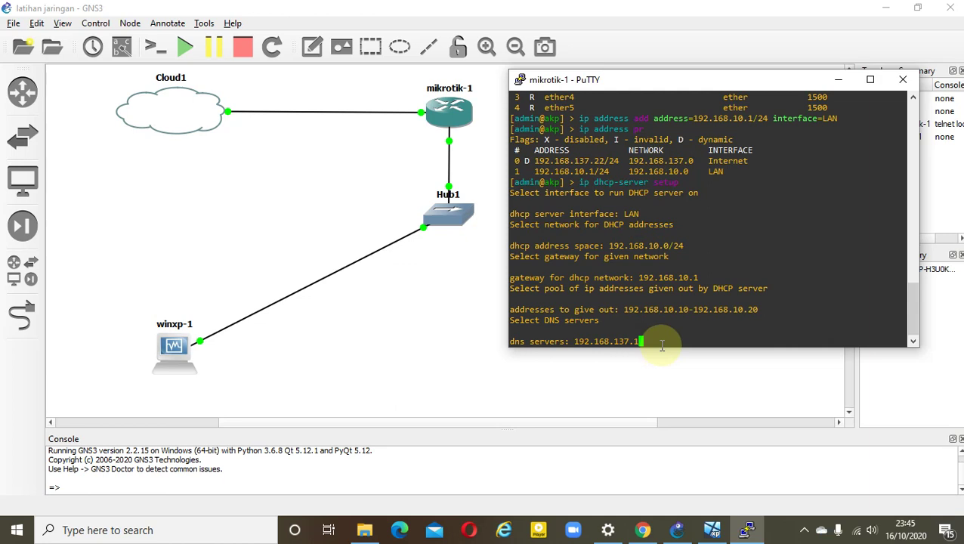
# Accept DNS server 192.168.137.1 and set the lease time to 1d
pyautogui.press('Return')
pyautogui.press('BackSpace')
pyautogui.press('BackSpace')
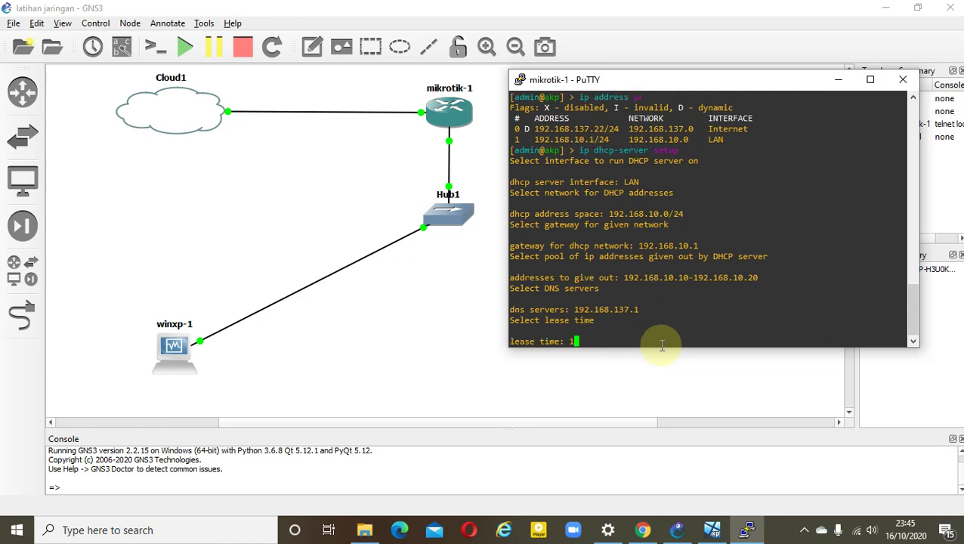
pyautogui.write('d')
pyautogui.press('Return')
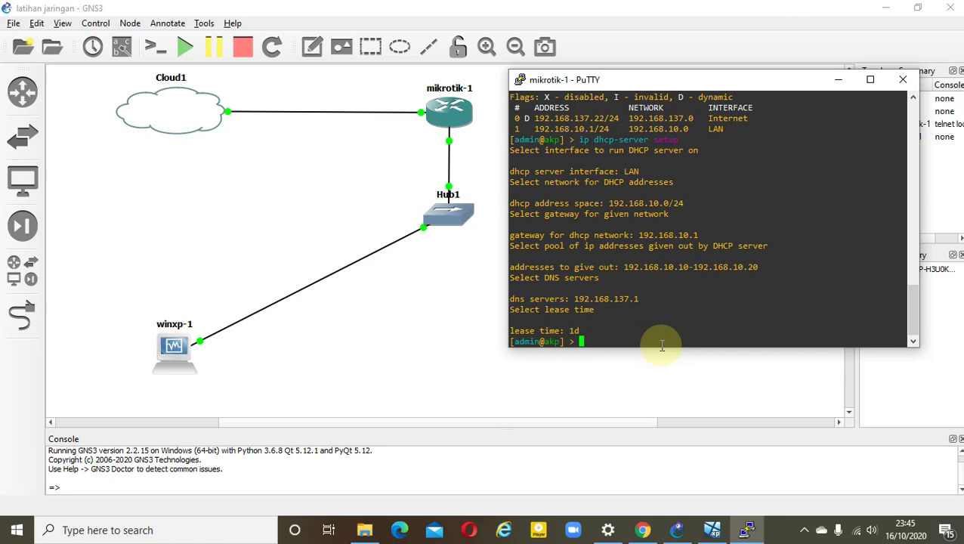
pyautogui.click(713, 532)
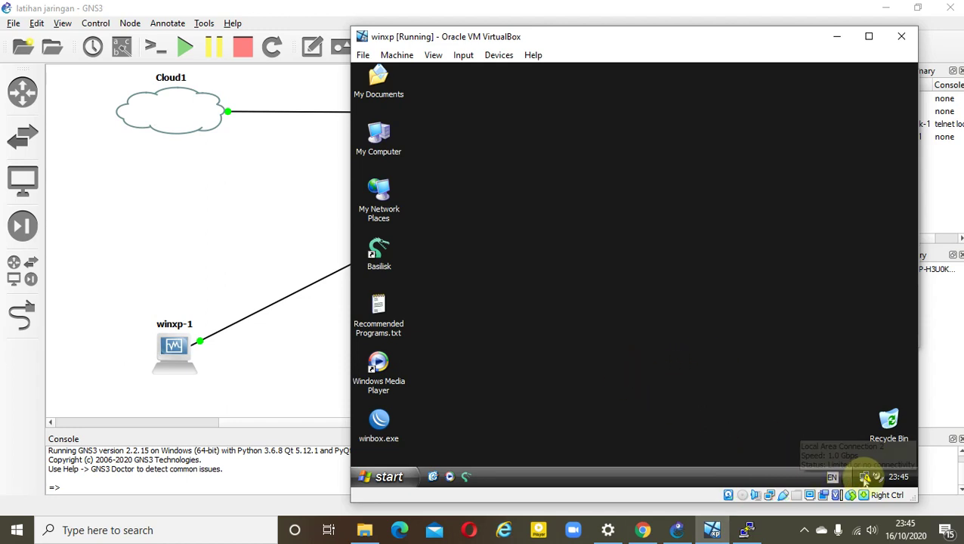
# In XP, open Local Area Connection 2's Support status and repair the connection
pyautogui.moveTo(867, 481)
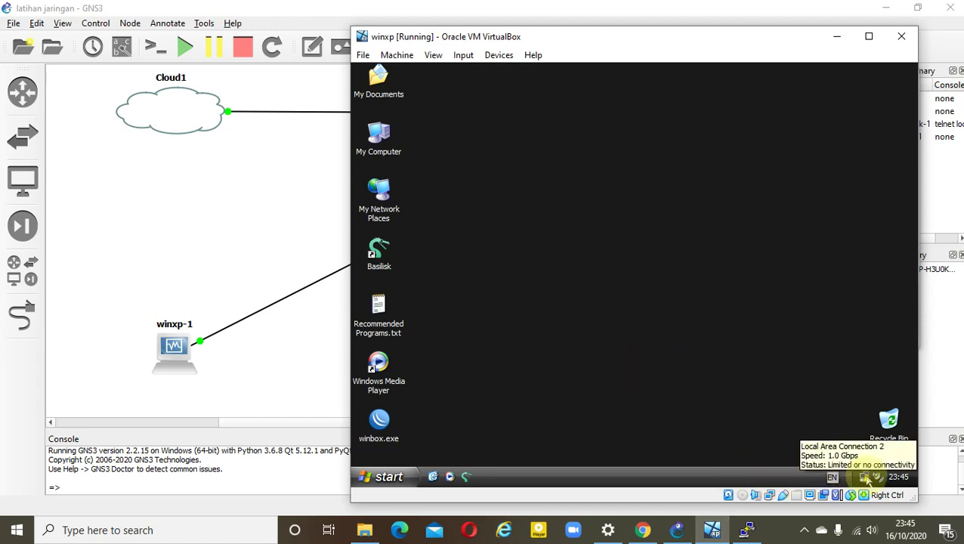
pyautogui.click(388, 479)
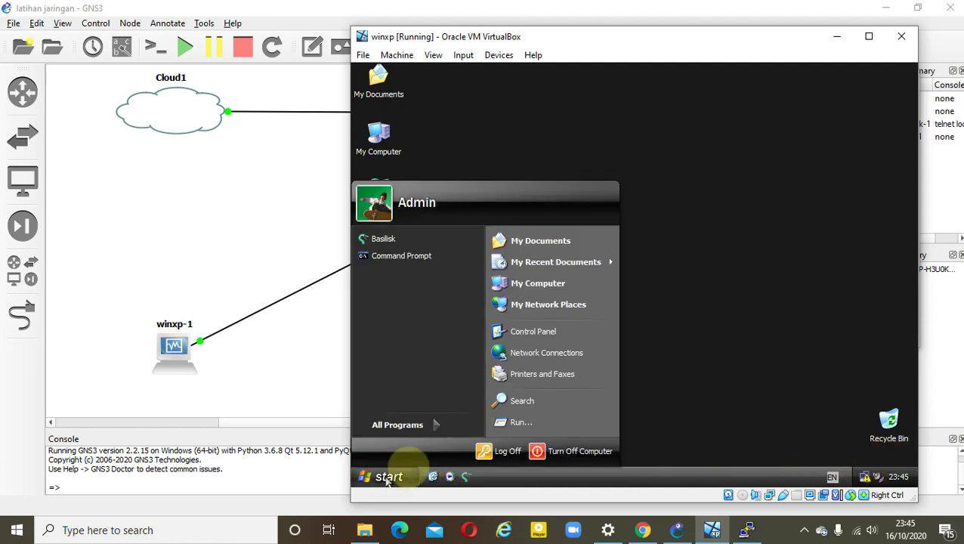
pyautogui.moveTo(534, 352); pyautogui.dragTo(536, 359)
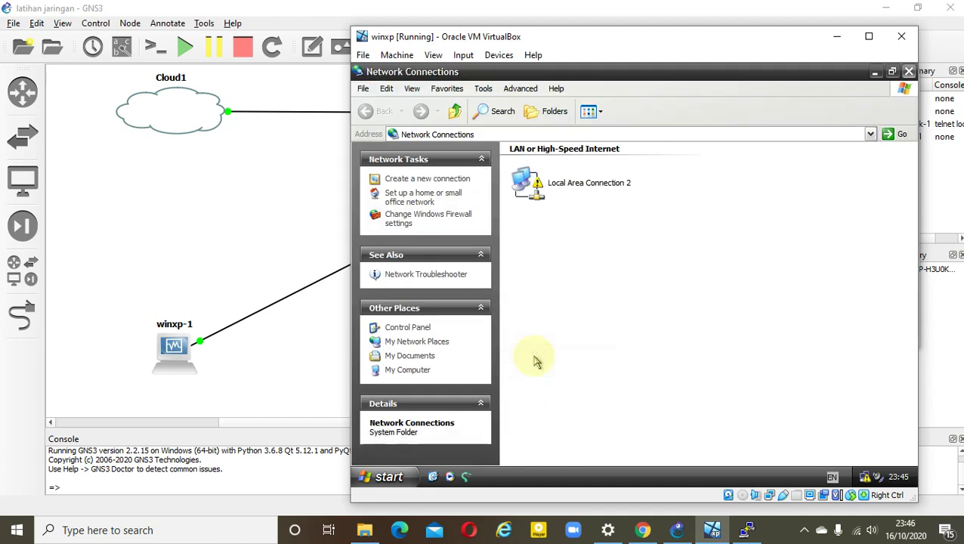
pyautogui.click(584, 195)
pyautogui.doubleClick(583, 195)
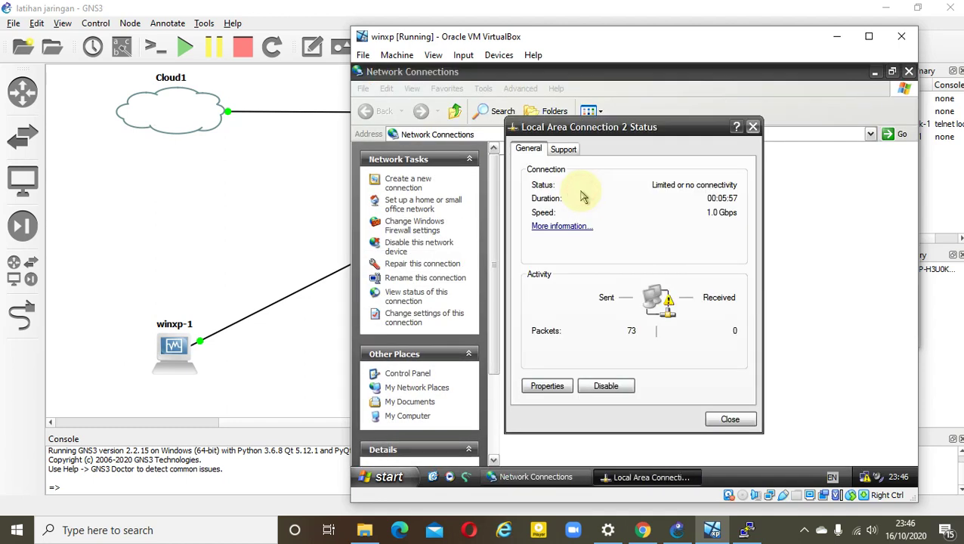
pyautogui.click(564, 149)
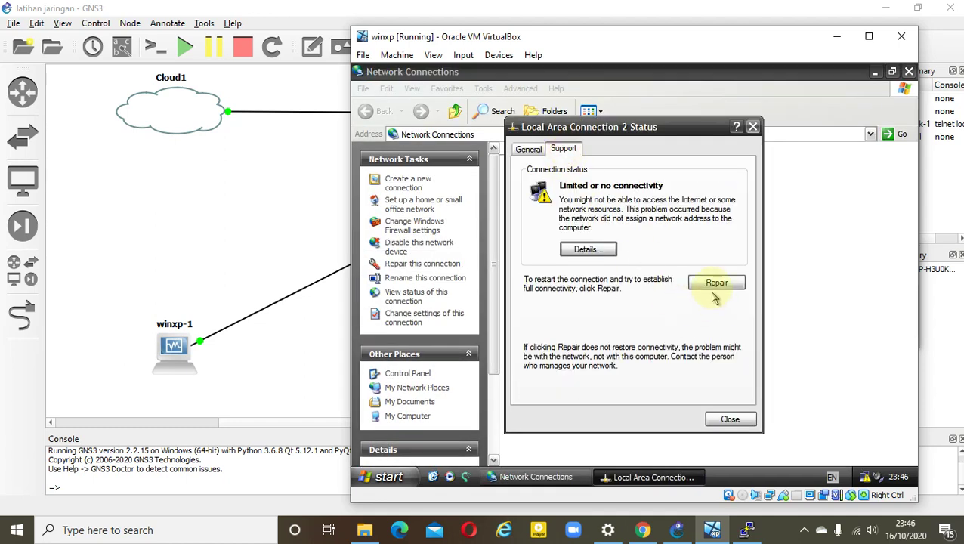
pyautogui.click(716, 286)
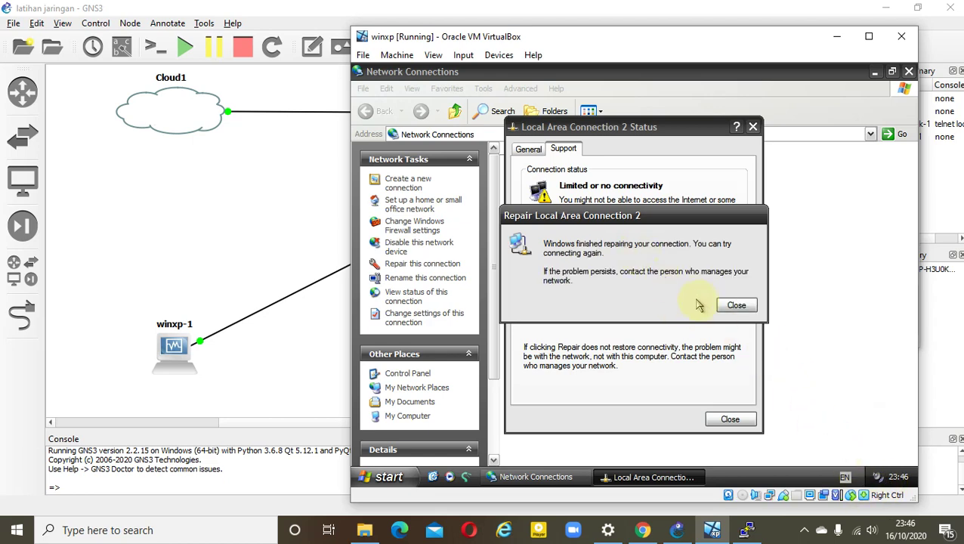
pyautogui.click(730, 306)
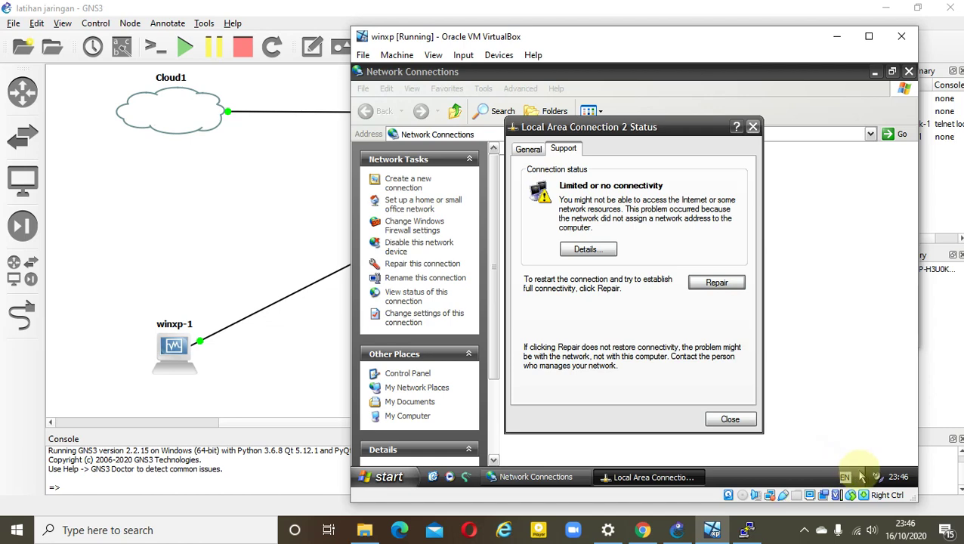
# Check details show 192.168.10.20 with gateway 192.168.10.1, repair again, and close the status window
pyautogui.click(603, 250)
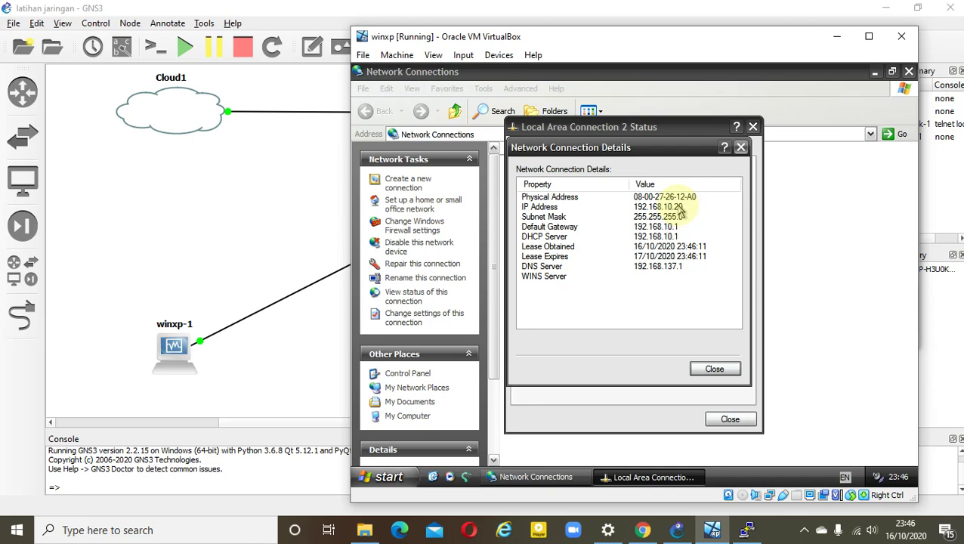
pyautogui.click(715, 370)
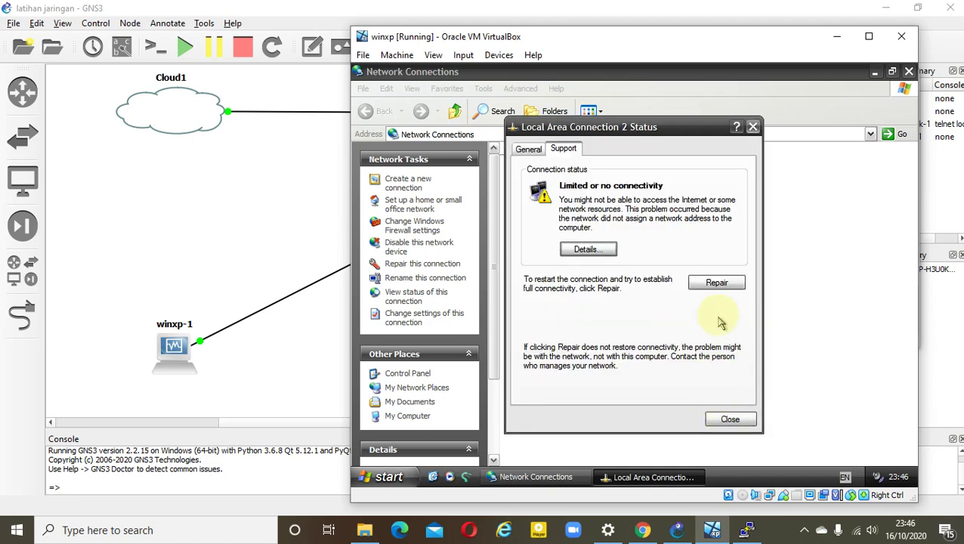
pyautogui.click(716, 284)
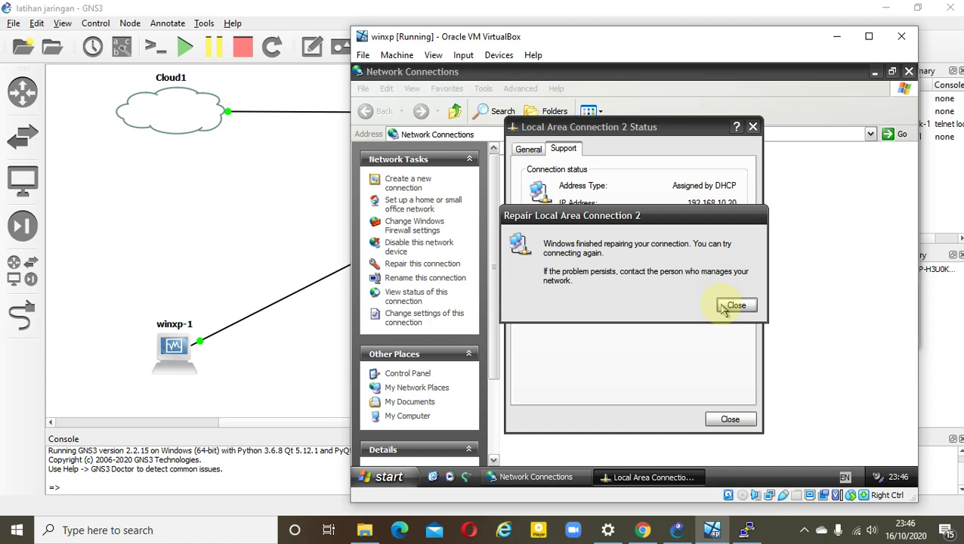
pyautogui.click(733, 305)
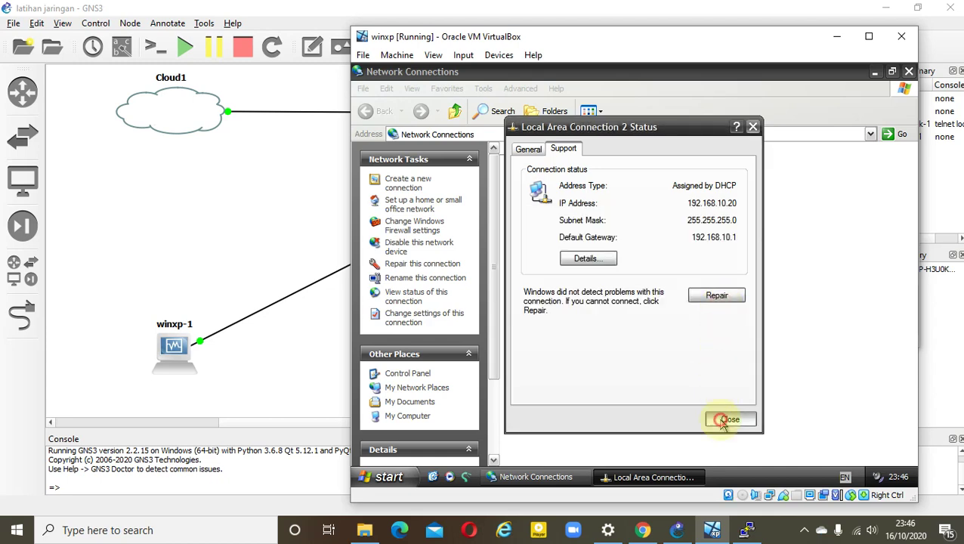
pyautogui.click(724, 418)
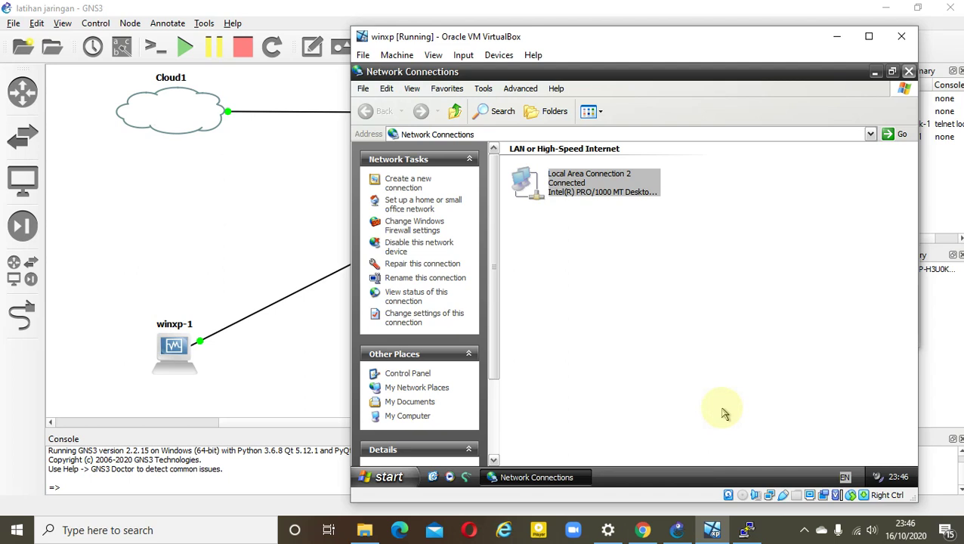
pyautogui.click(875, 73)
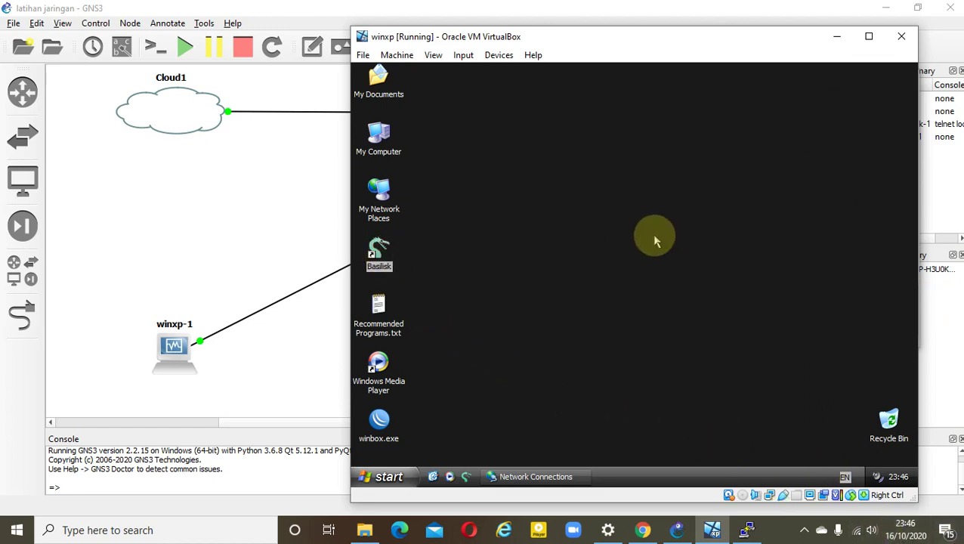
pyautogui.press('Return')
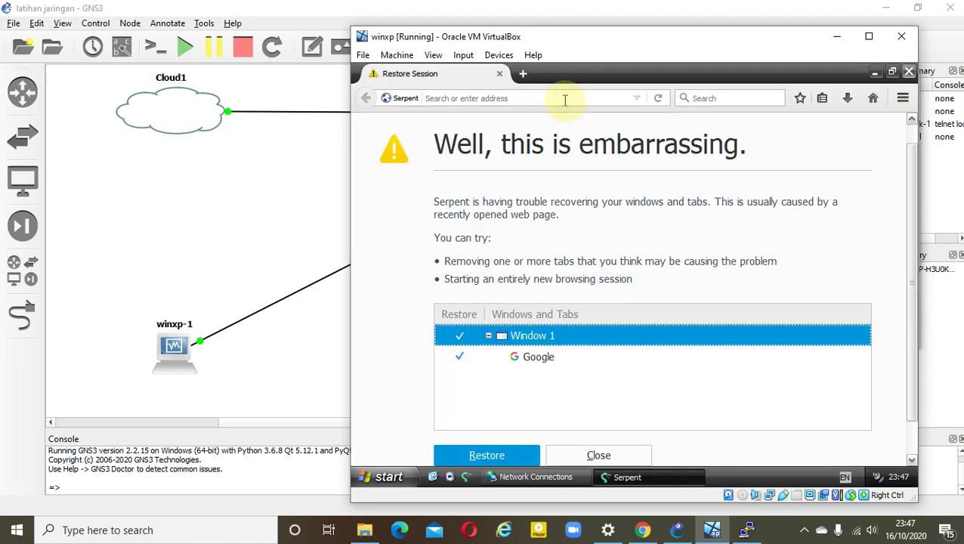
pyautogui.write('www.google.co.id/')
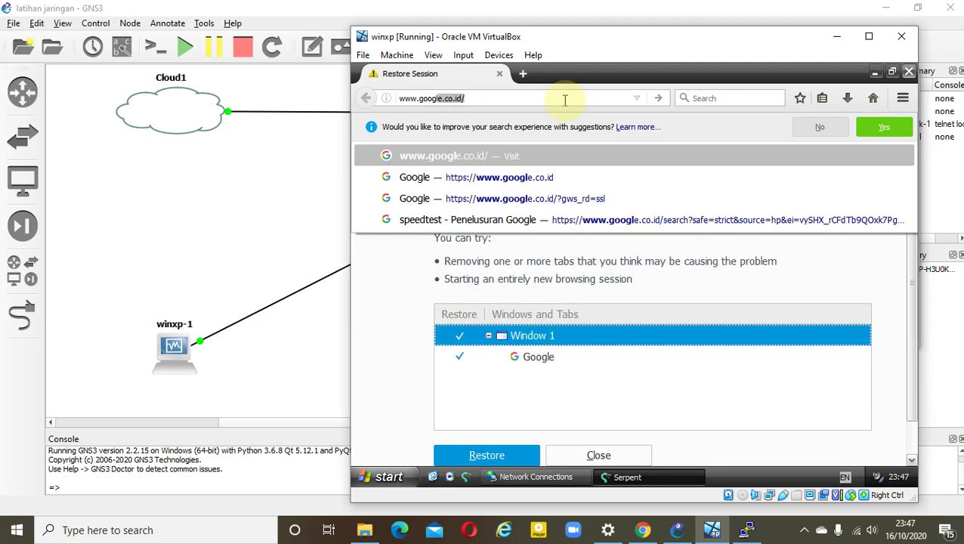
pyautogui.press('Return')
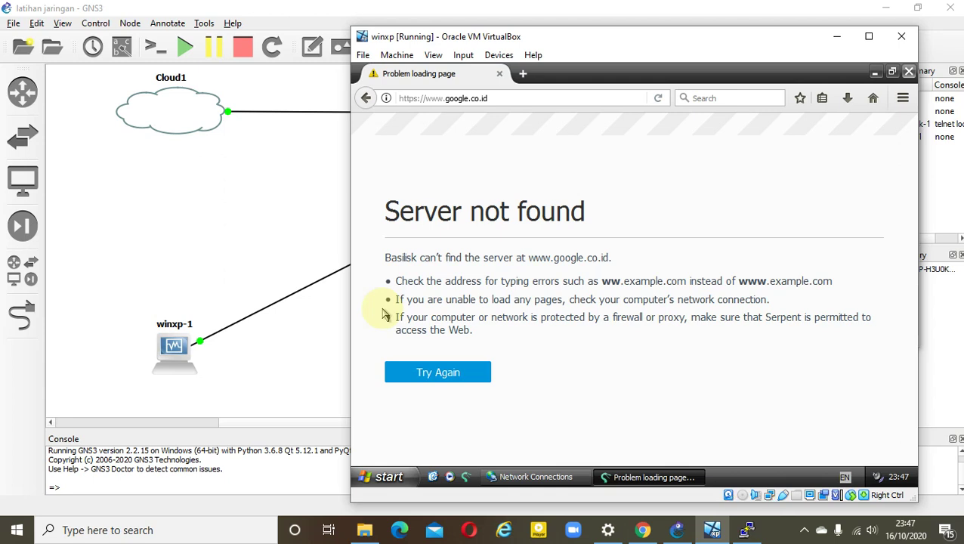
pyautogui.click(838, 36)
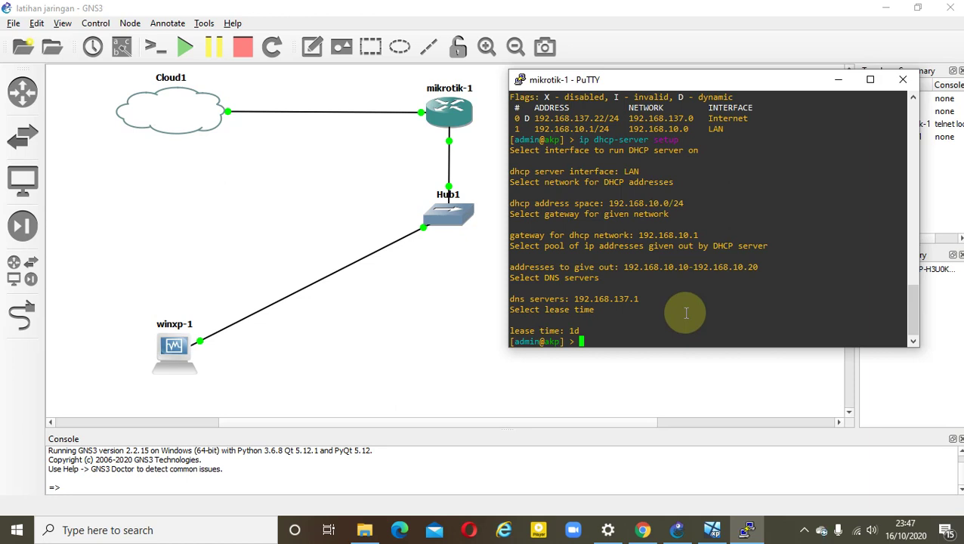
# Print the DHCP client bound at 192.168.137.22/24 and start typing 'ip dns set servers='
pyautogui.write('i')
pyautogui.write('p ')
pyautogui.write('dhcp')
pyautogui.write('-')
pyautogui.write('serv')
pyautogui.press('BackSpace')
pyautogui.press('BackSpace')
pyautogui.write('ien')
pyautogui.press('BackSpace')
pyautogui.write('nt')
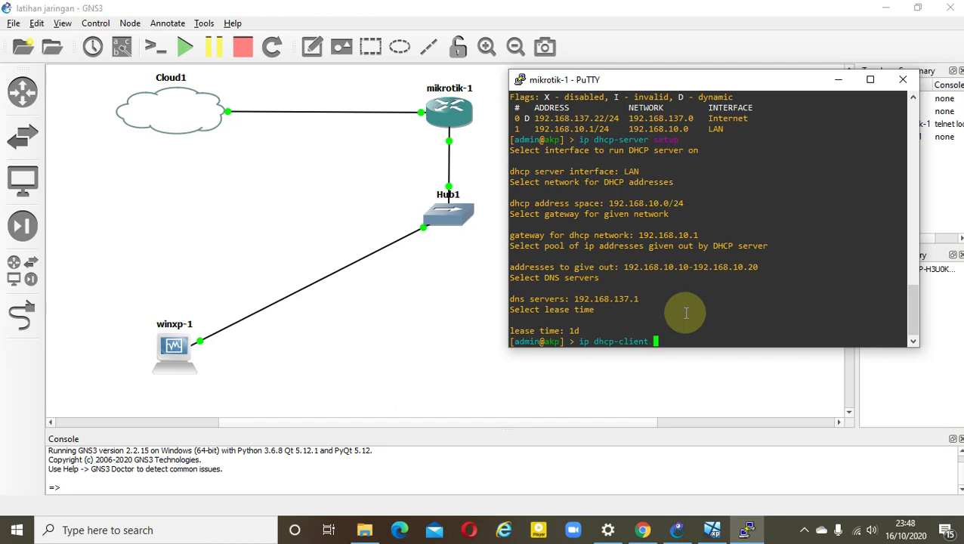
pyautogui.write(' a')
pyautogui.write('r')
pyautogui.press('Return')
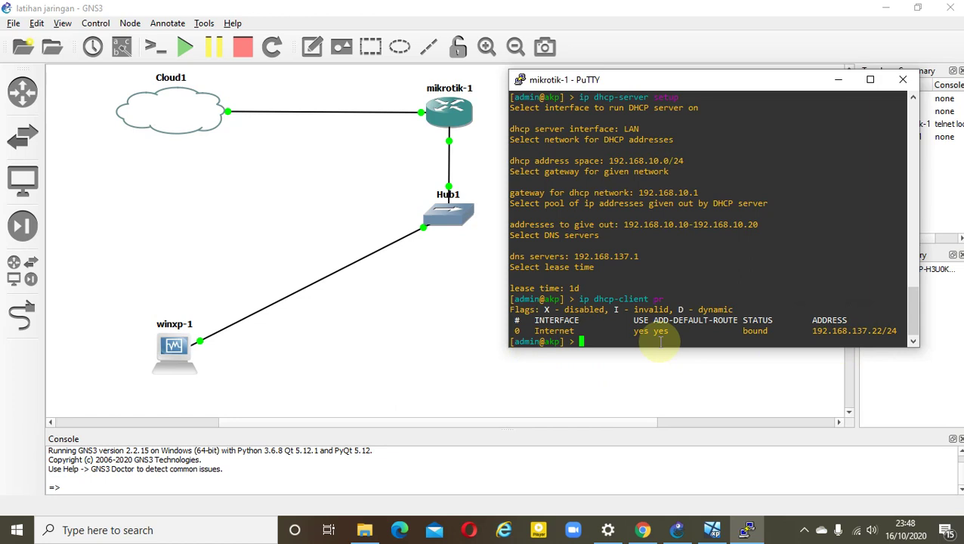
pyautogui.write('ip dns')
pyautogui.write('set servers=')
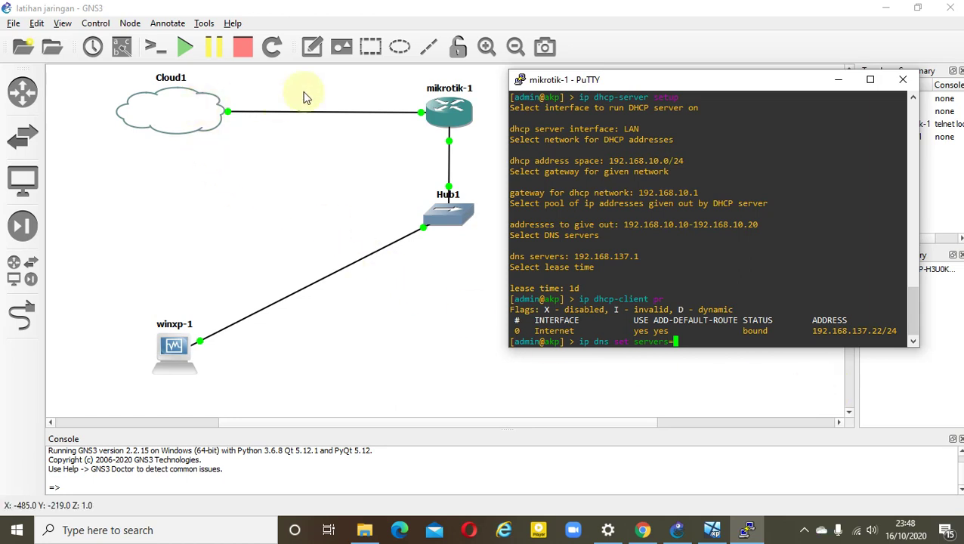
# Add a '192.168.137.1' note near Cloud1's link on the canvas
pyautogui.click(308, 52)
pyautogui.click(217, 146)
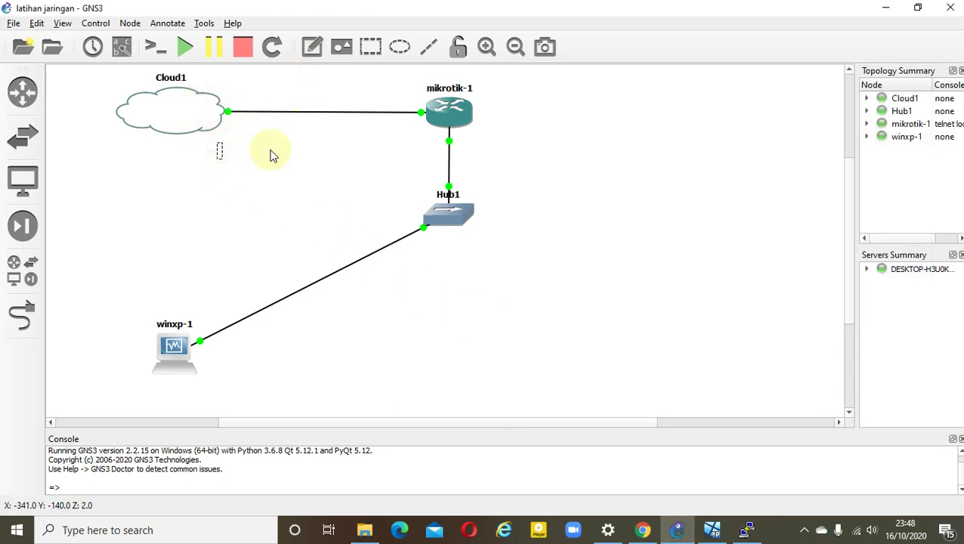
pyautogui.write('192.168')
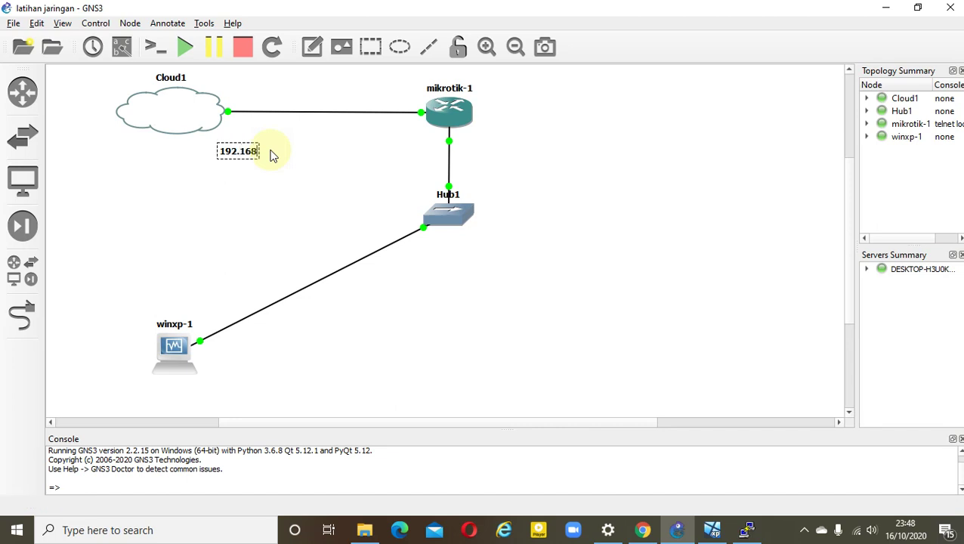
pyautogui.write('.137.1')
pyautogui.hotkey('ctrl', 'a')
pyautogui.click(258, 193)
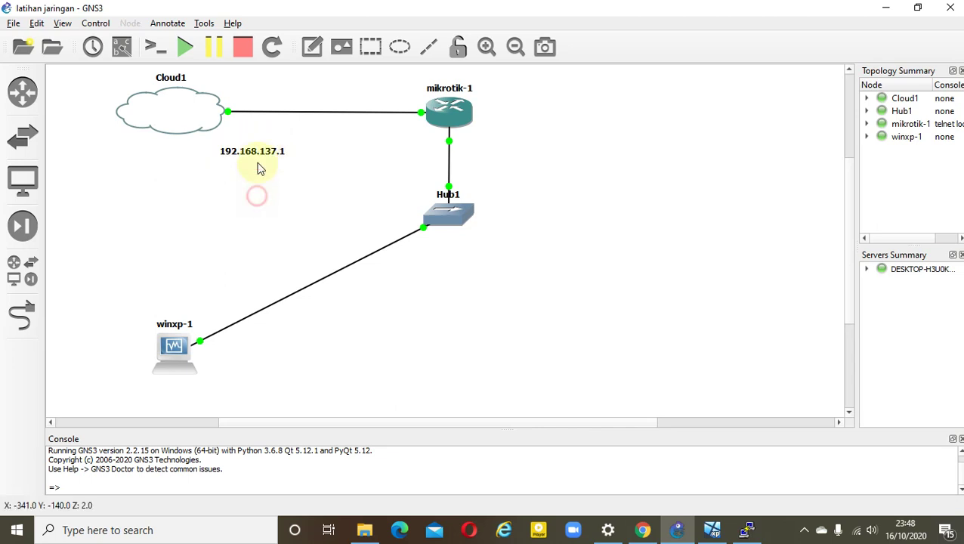
pyautogui.moveTo(258, 156); pyautogui.dragTo(232, 136)
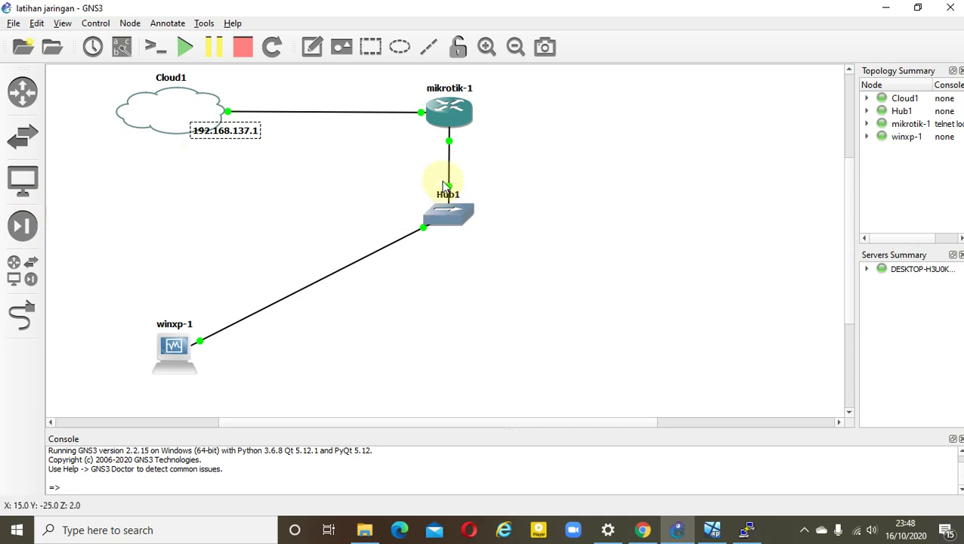
# Add a '192.168.10.1/24' note beside mikrotik-1's LAN port
pyautogui.click(312, 46)
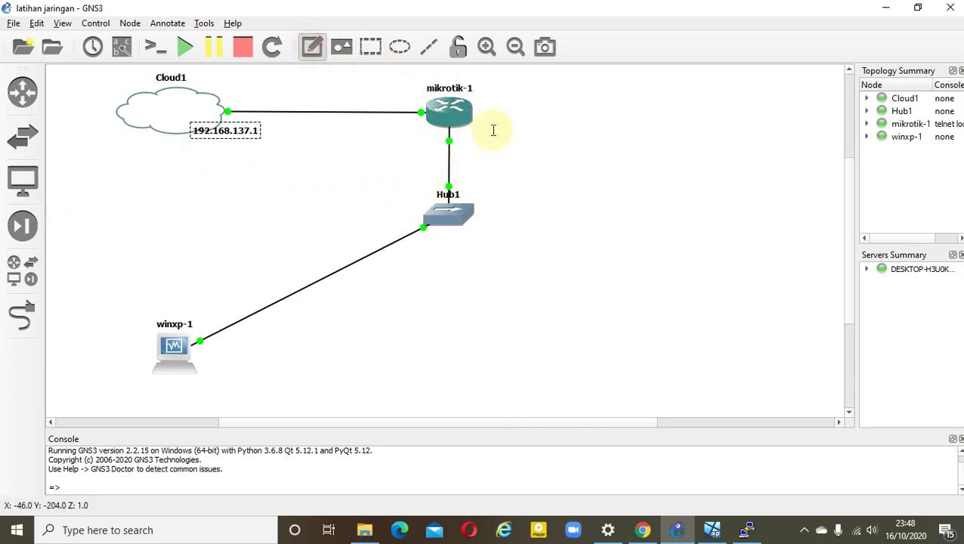
pyautogui.click(477, 146)
pyautogui.write('192')
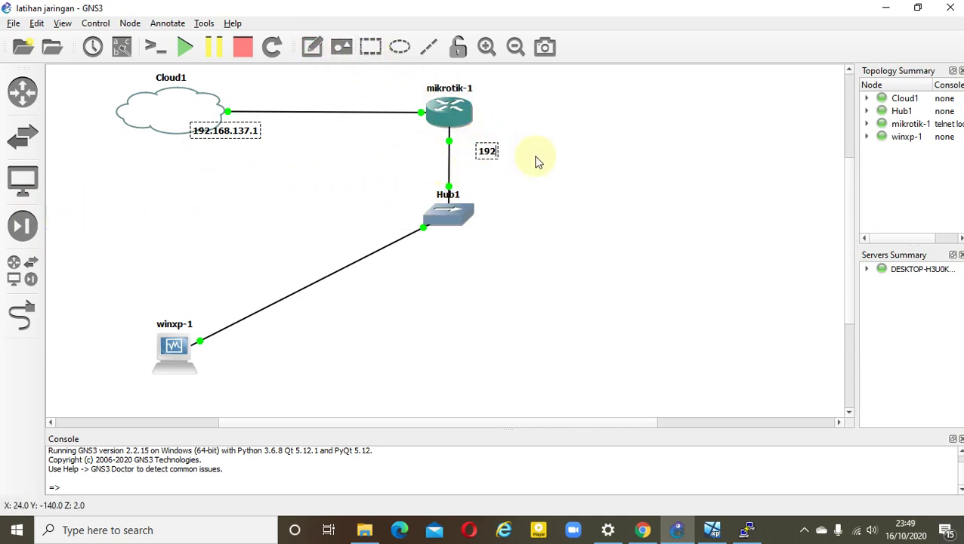
pyautogui.write('.168.10.')
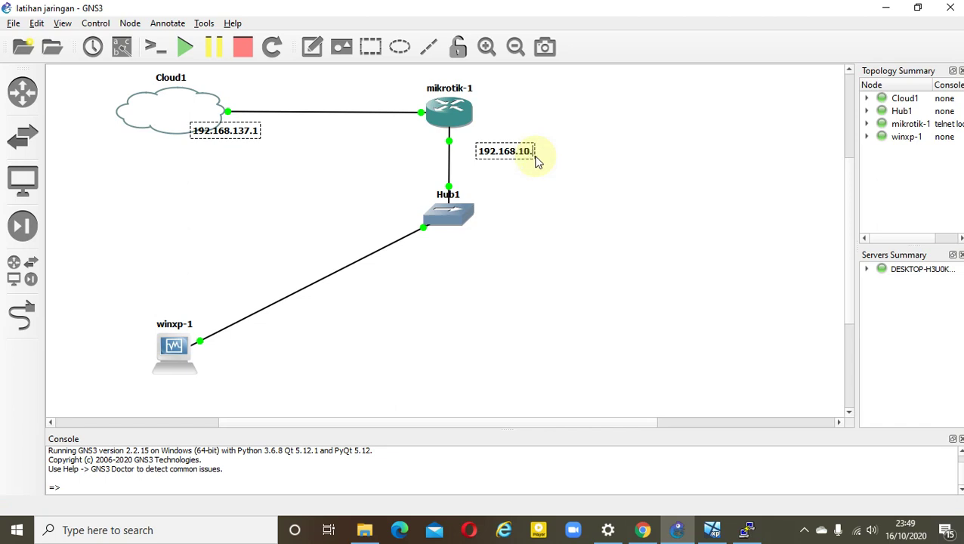
pyautogui.write('1/24')
pyautogui.click(567, 230)
pyautogui.moveTo(517, 155); pyautogui.dragTo(501, 148)
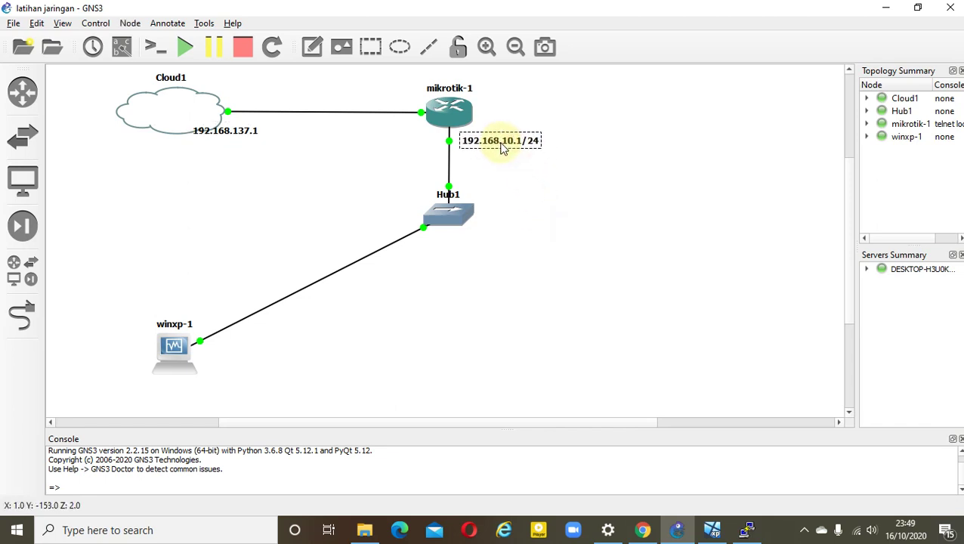
pyautogui.click(548, 180)
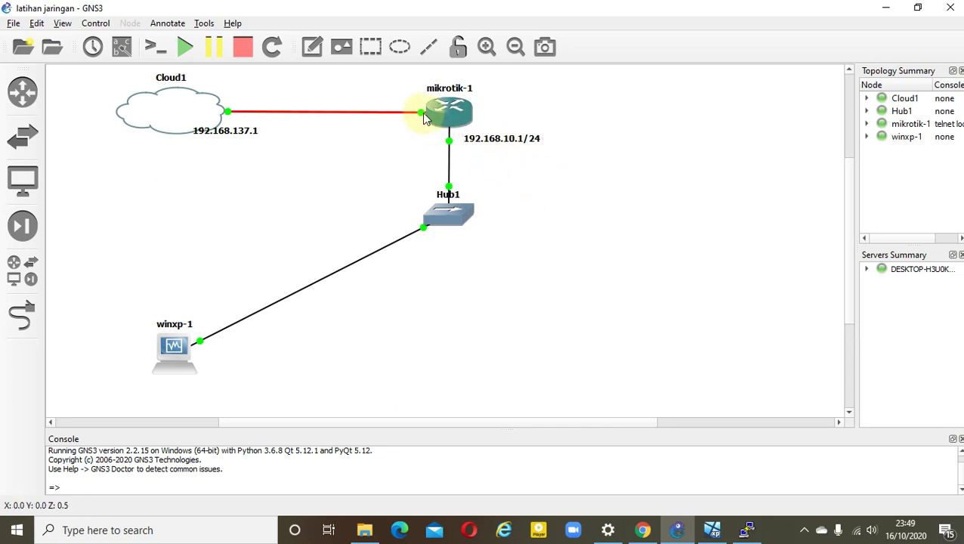
pyautogui.click(746, 530)
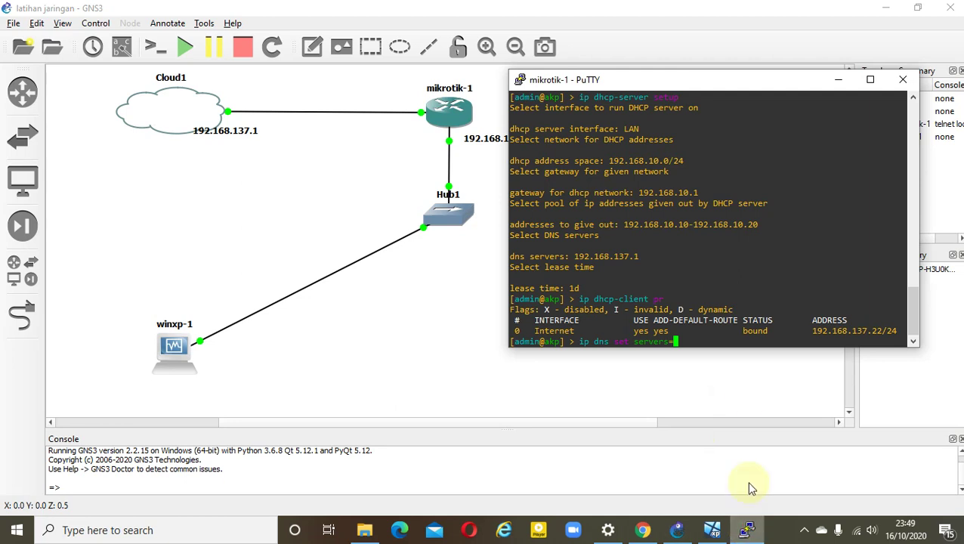
# Set DNS server 192.168.137.1, allow remote requests, cache-size 6144, then print the DNS settings
pyautogui.moveTo(695, 81); pyautogui.dragTo(737, 58)
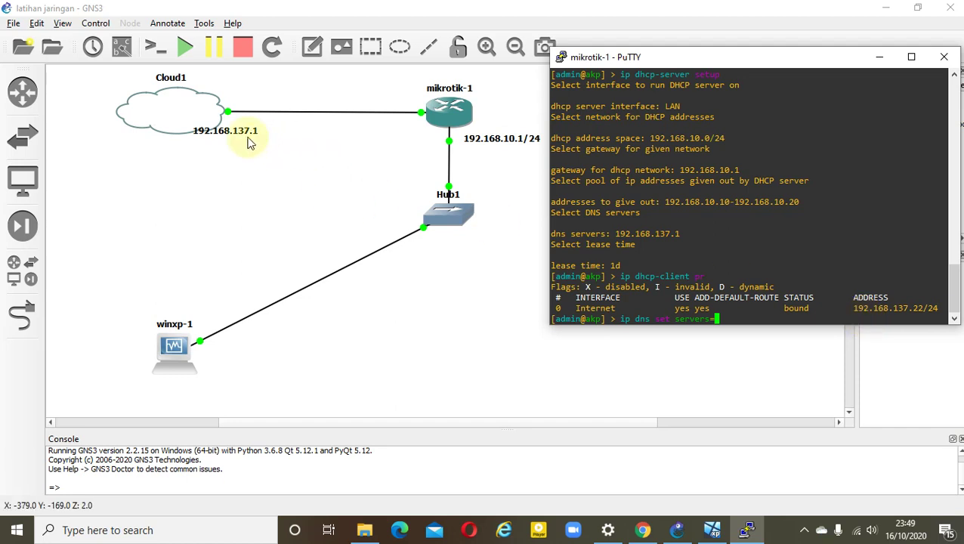
pyautogui.write('192.168.137')
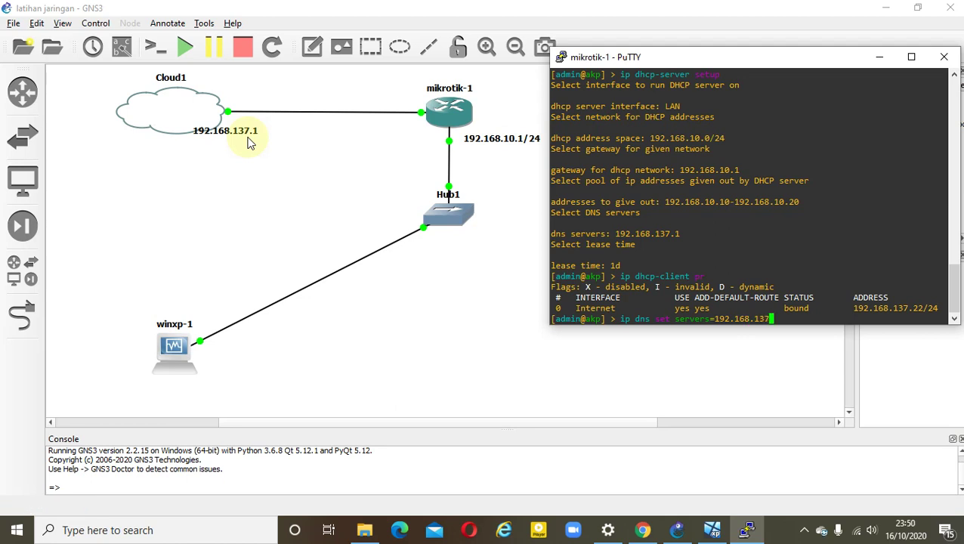
pyautogui.write('.1')
pyautogui.write(' allow')
pyautogui.write('-')
pyautogui.write('remo')
pyautogui.write('-re')
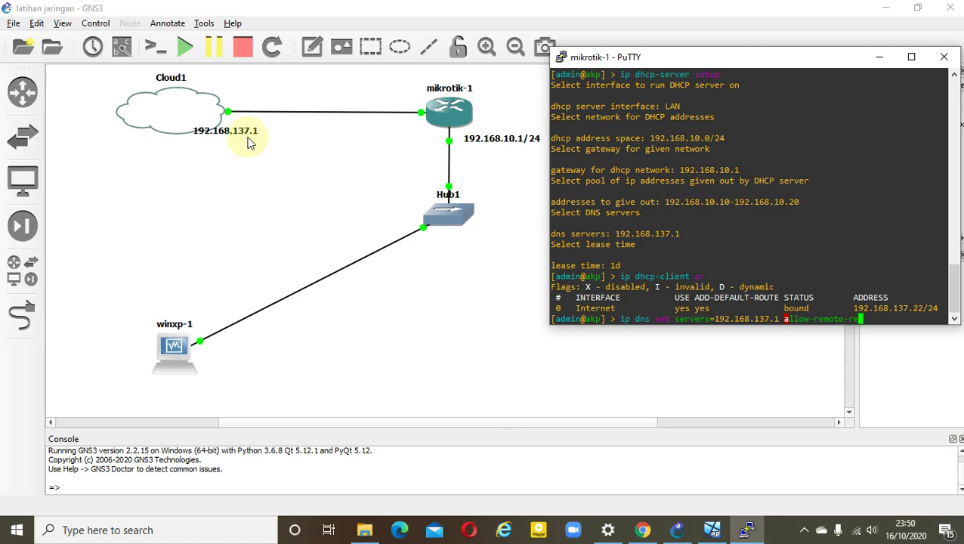
pyautogui.write('que')
pyautogui.write('sts')
pyautogui.write('=')
pyautogui.write('yes')
pyautogui.write(' s')
pyautogui.write('ca')
pyautogui.press('BackSpace')
pyautogui.press('BackSpace')
pyautogui.write('ac')
pyautogui.press('BackSpace')
pyautogui.press('BackSpace')
pyautogui.press('BackSpace')
pyautogui.write('cache-size')
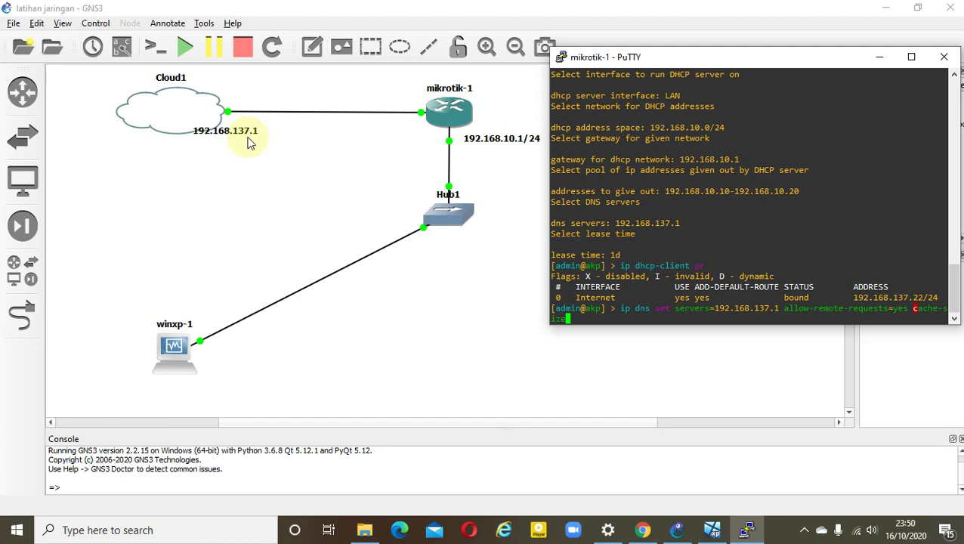
pyautogui.write('=6144')
pyautogui.press('Return')
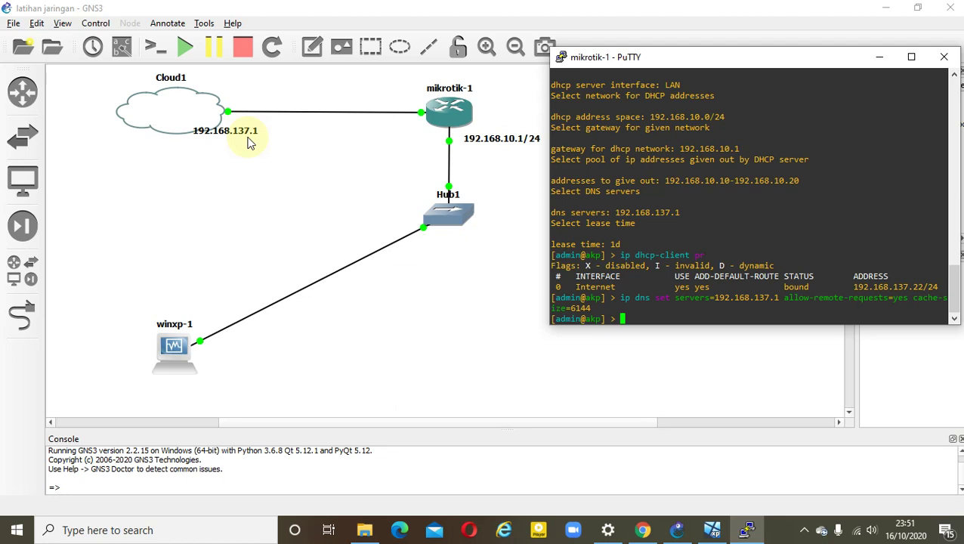
pyautogui.write('ip dns pr')
pyautogui.press('Return')
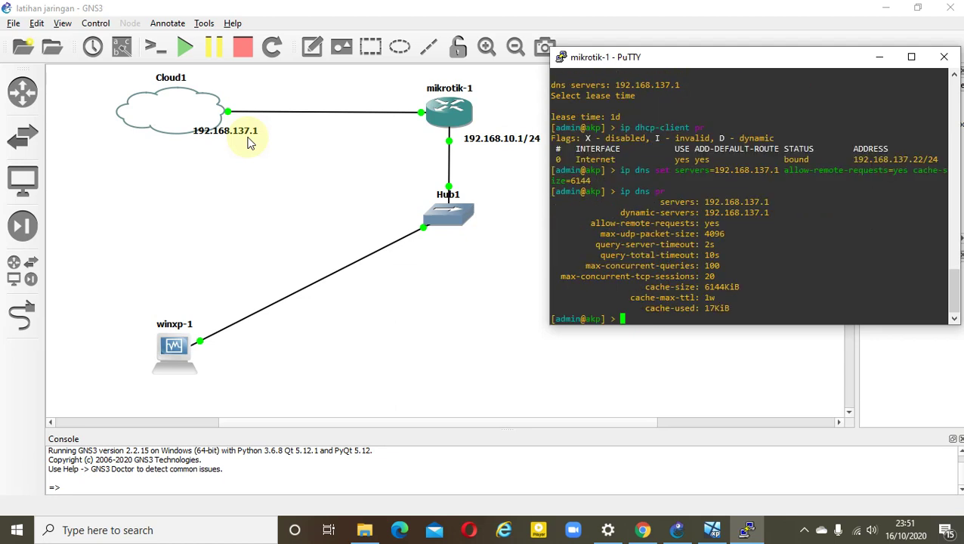
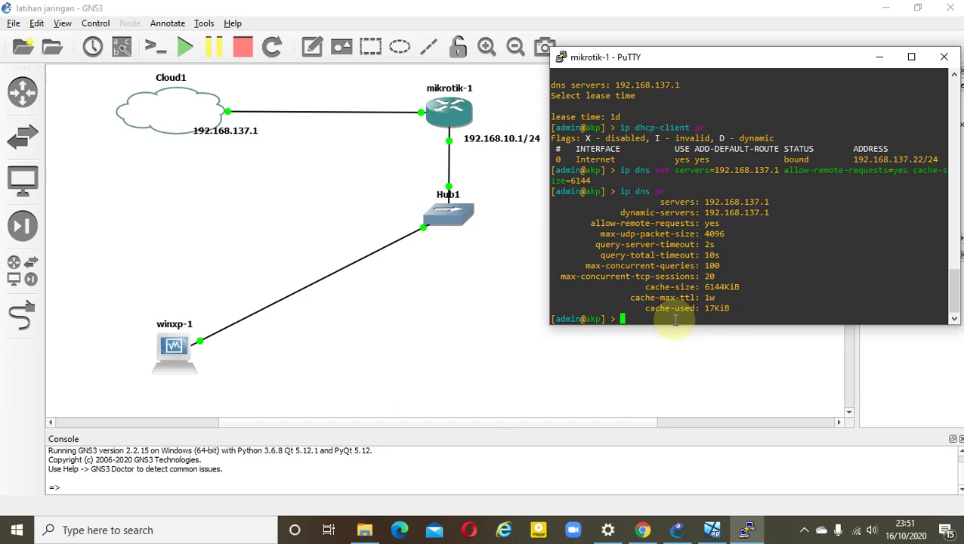
# Add a srcnat NAT rule with action masquerade for out-interface Internet on mikrotik-1
pyautogui.write('i')
pyautogui.write('p firewa')
pyautogui.write('ll nat')
pyautogui.write(' ex')
pyautogui.write('d cha')
pyautogui.write('in')
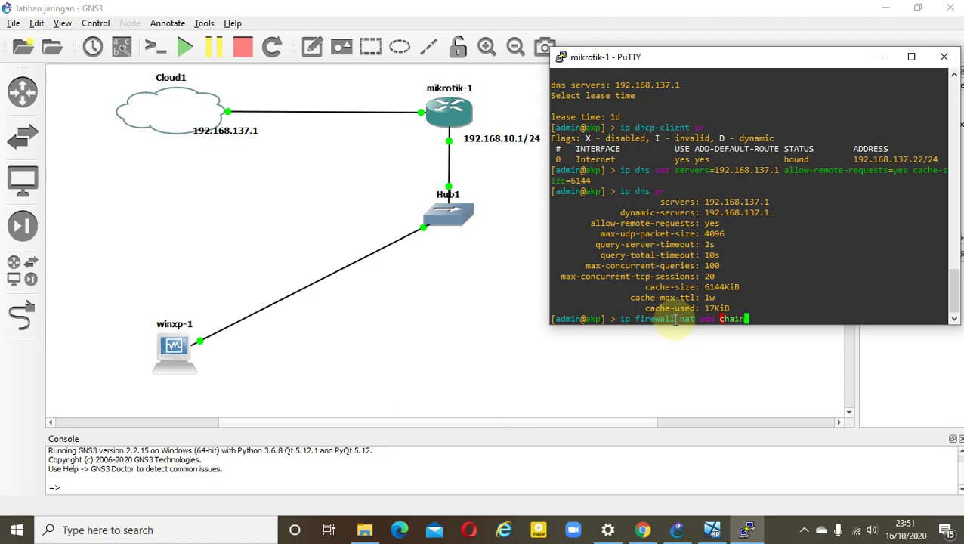
pyautogui.write('=srcnat out-inter')
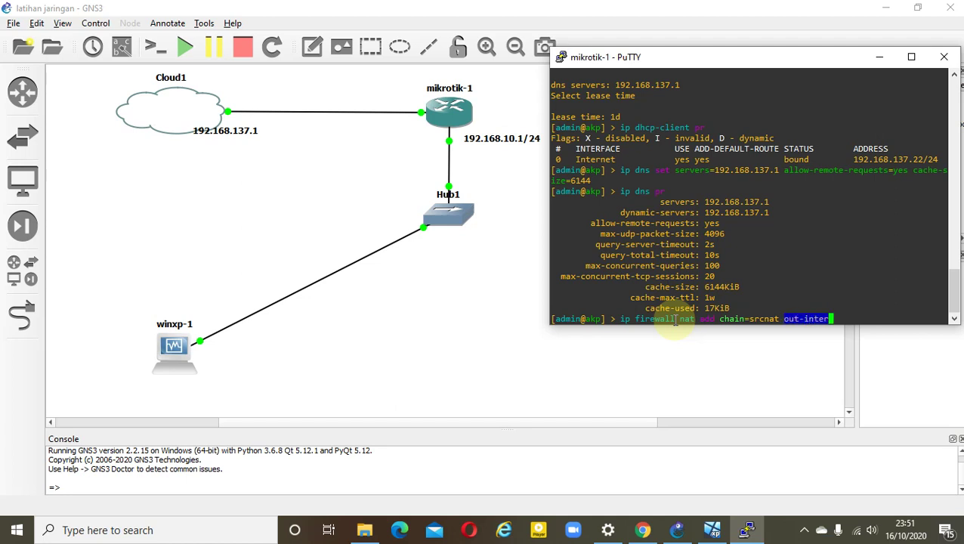
pyautogui.write('face')
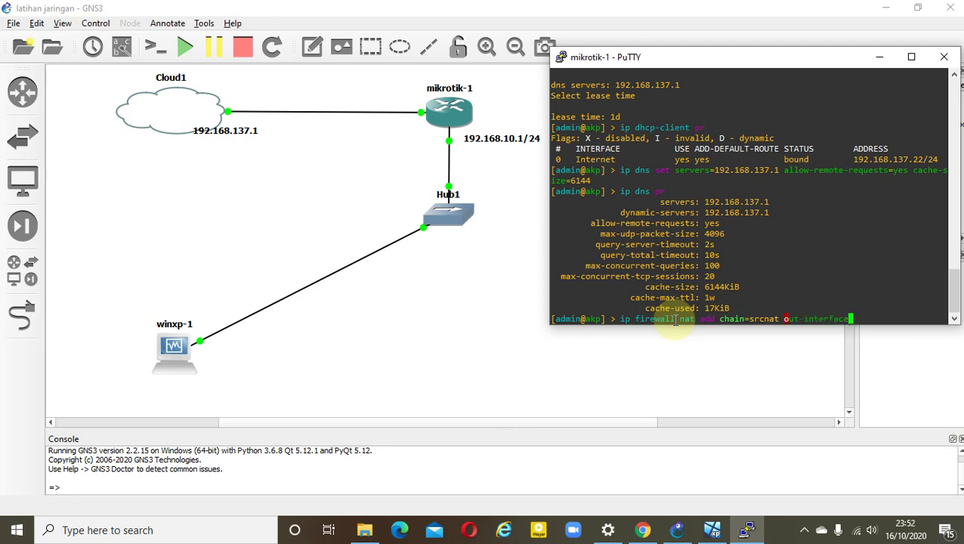
pyautogui.write('=Internet')
pyautogui.write('action')
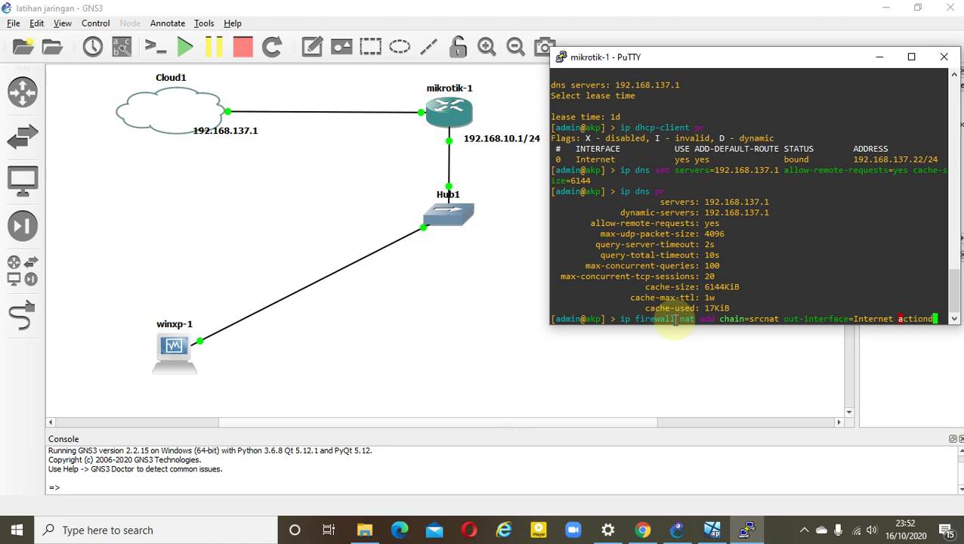
pyautogui.write('s')
pyautogui.press('BackSpace')
pyautogui.write('=masq')
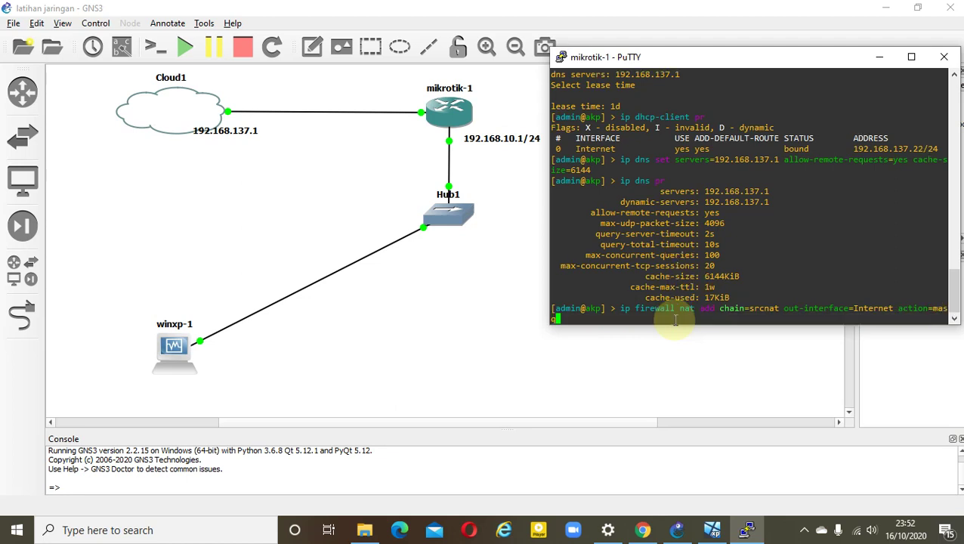
pyautogui.write('uerade')
pyautogui.press('Return')
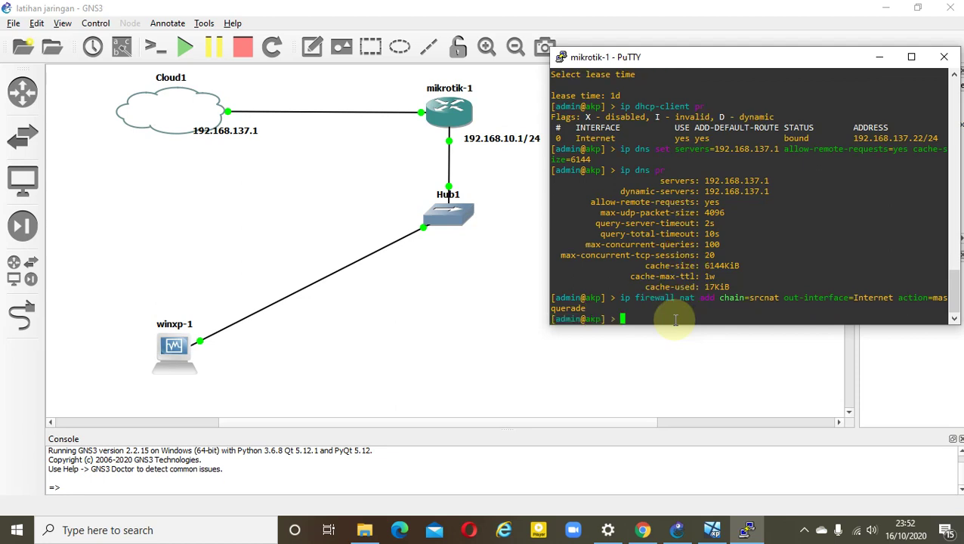
# Ping 8.8.8.8 from the router and move the PuTTY window to the top-left
pyautogui.moveTo(675, 62); pyautogui.dragTo(636, 63)
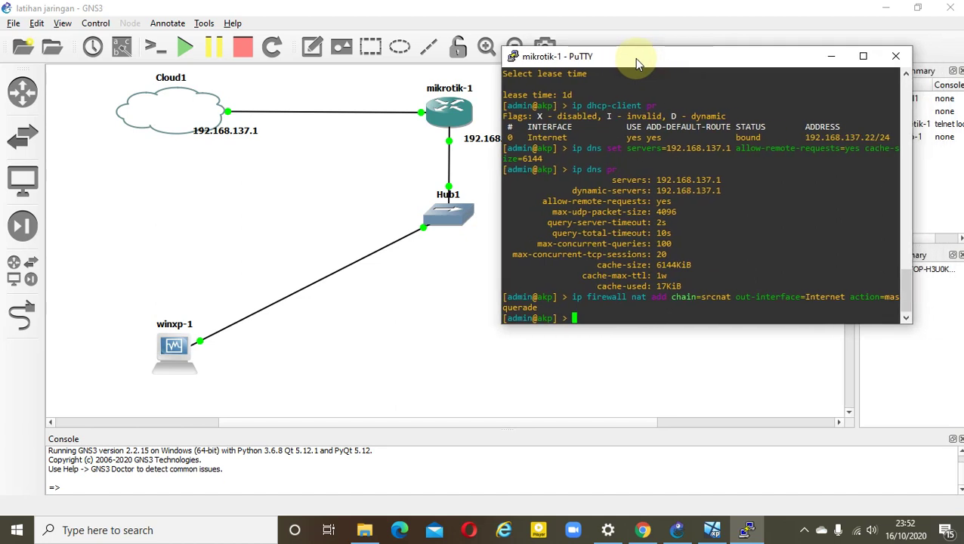
pyautogui.write('s')
pyautogui.press('BackSpace')
pyautogui.write('ping 8.8.8.8')
pyautogui.press('Return')
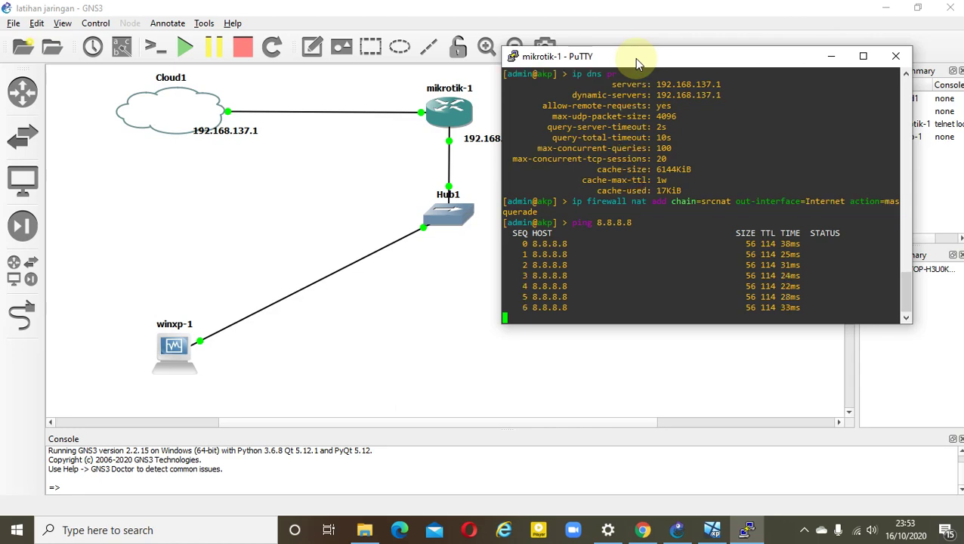
pyautogui.moveTo(634, 58); pyautogui.dragTo(139, 29)
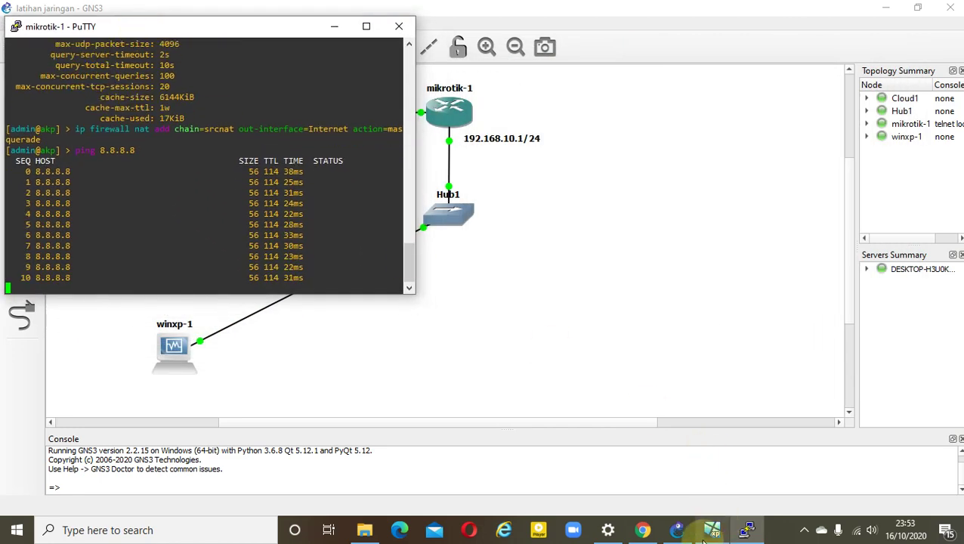
# Bring up the winxp VM window and reload the google.co.id page in its browser
pyautogui.click(713, 530)
pyautogui.moveTo(531, 35); pyautogui.dragTo(604, 18)
pyautogui.click(570, 80)
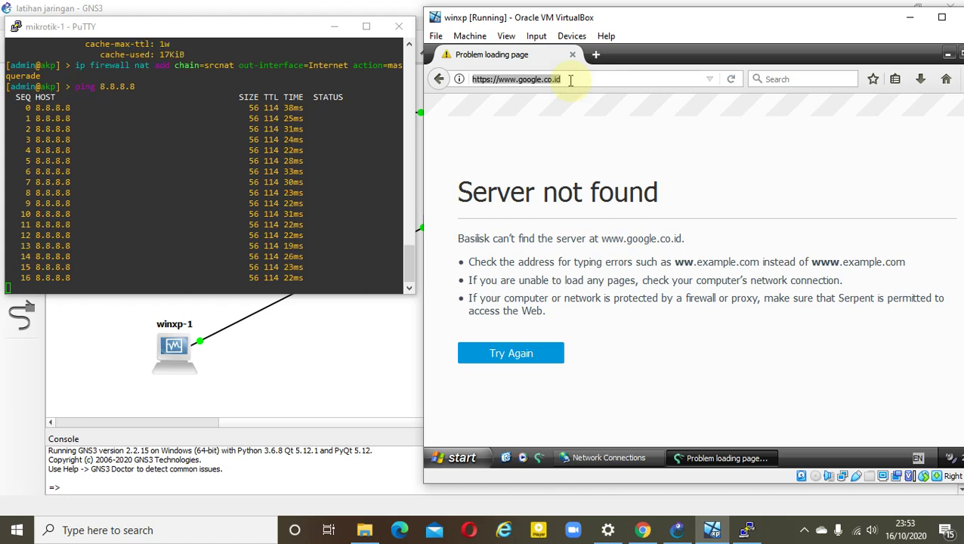
pyautogui.press('Return')
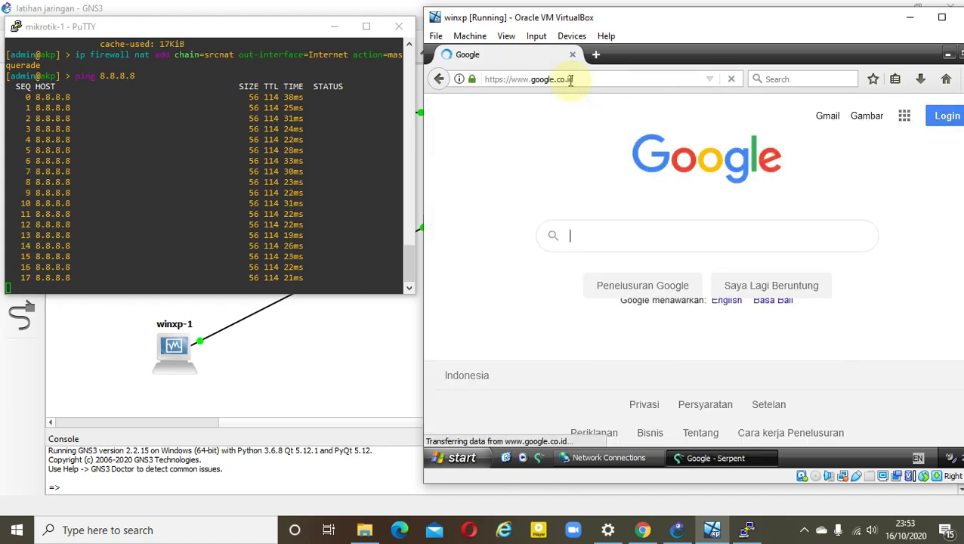
pyautogui.moveTo(672, 15); pyautogui.dragTo(586, 26)
pyautogui.click(659, 21)
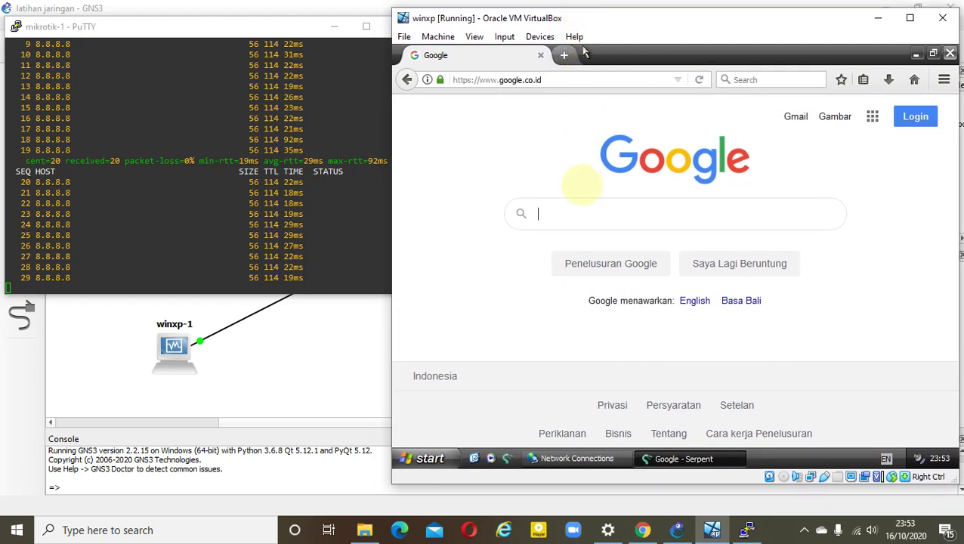
# Search Google for 'youtube' and open the YouTube result
pyautogui.click(582, 216)
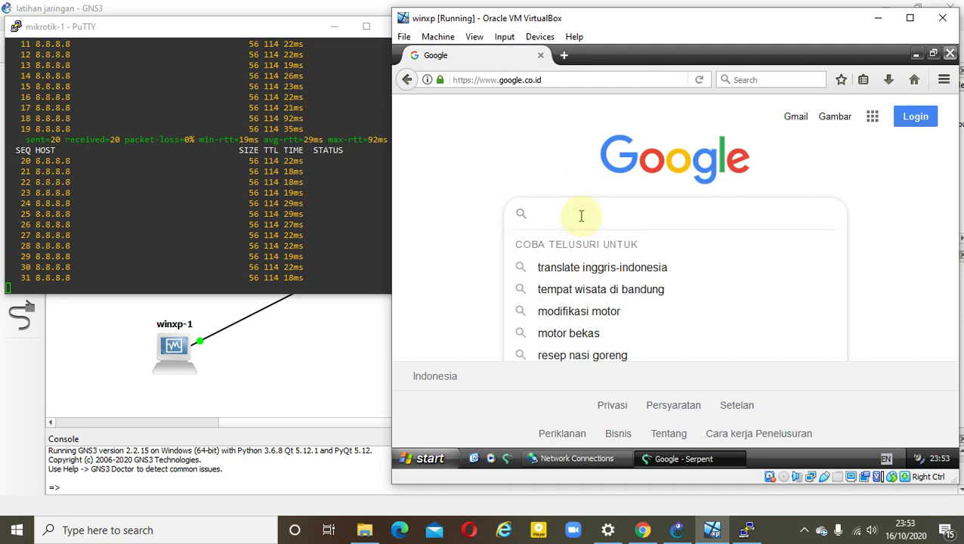
pyautogui.write('youtube')
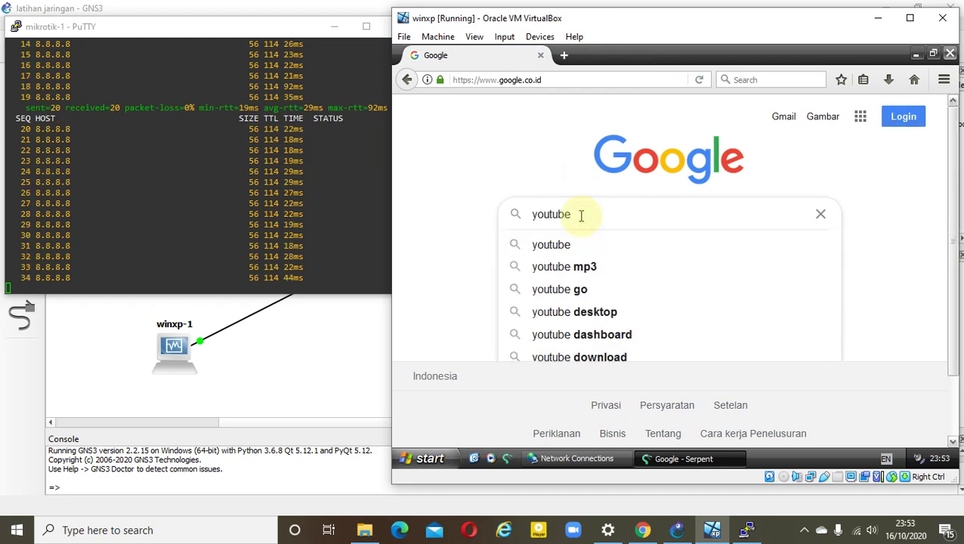
pyautogui.press('Return')
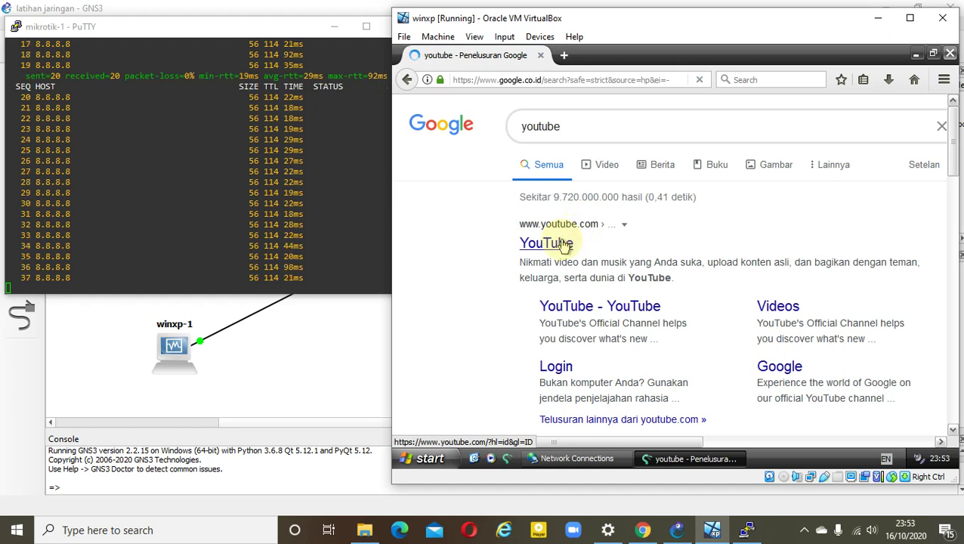
pyautogui.click(563, 245)
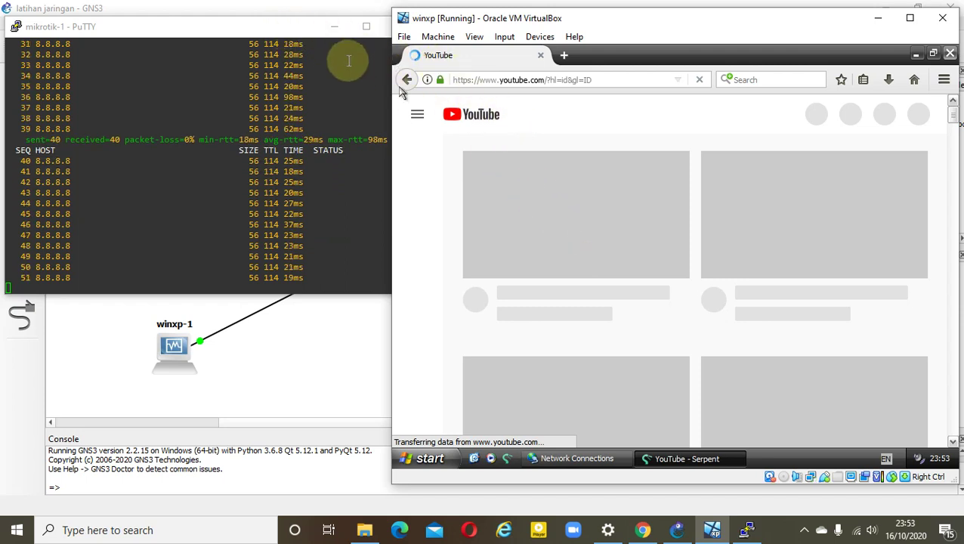
# Let YouTube finish loading in the XP guest, scroll the page, then minimize the browser
pyautogui.click(308, 32)
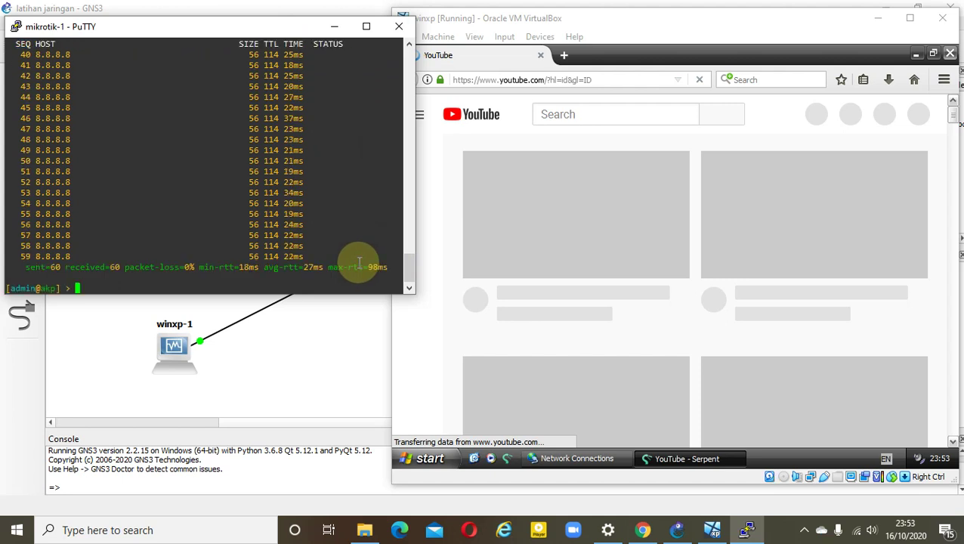
pyautogui.click(522, 61)
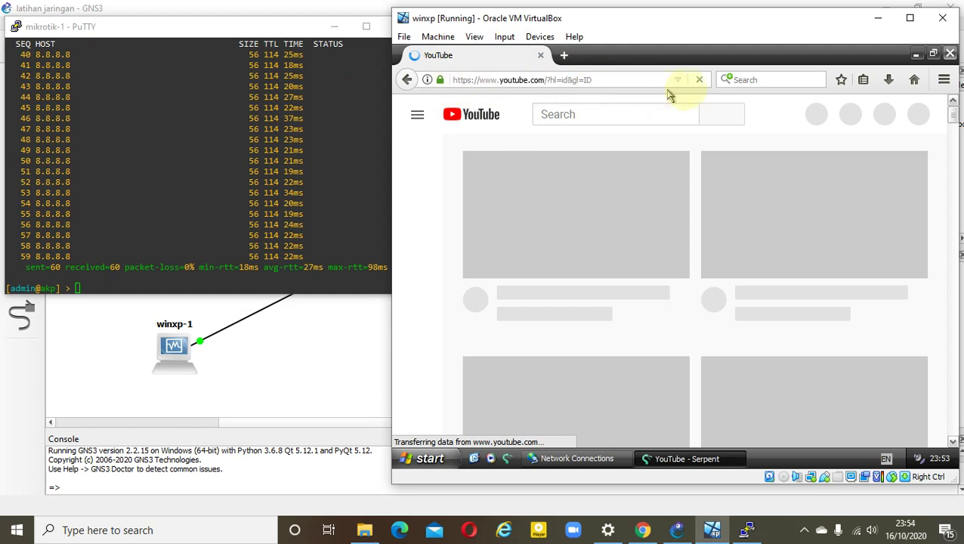
pyautogui.click(591, 79)
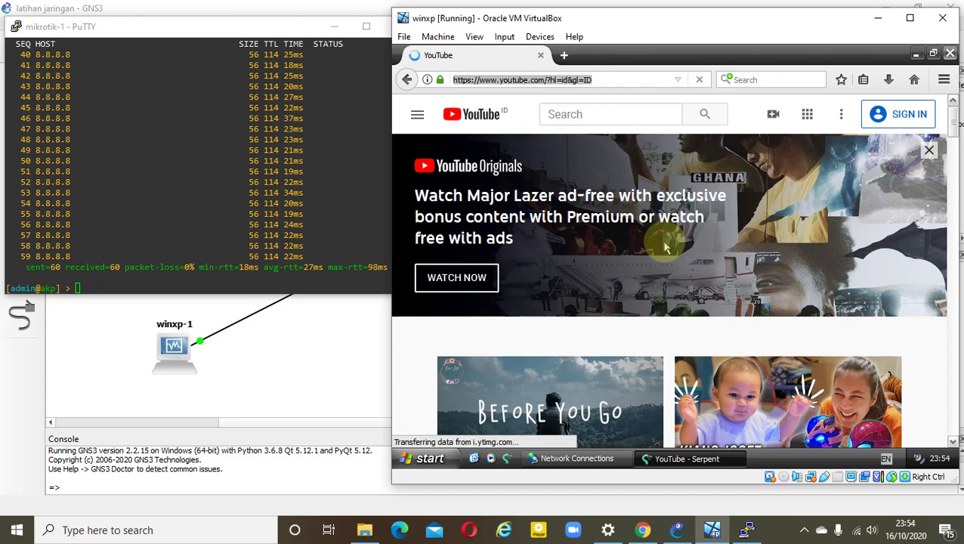
pyautogui.scroll(-3, 665, 243)
pyautogui.scroll(-2, 665, 243)
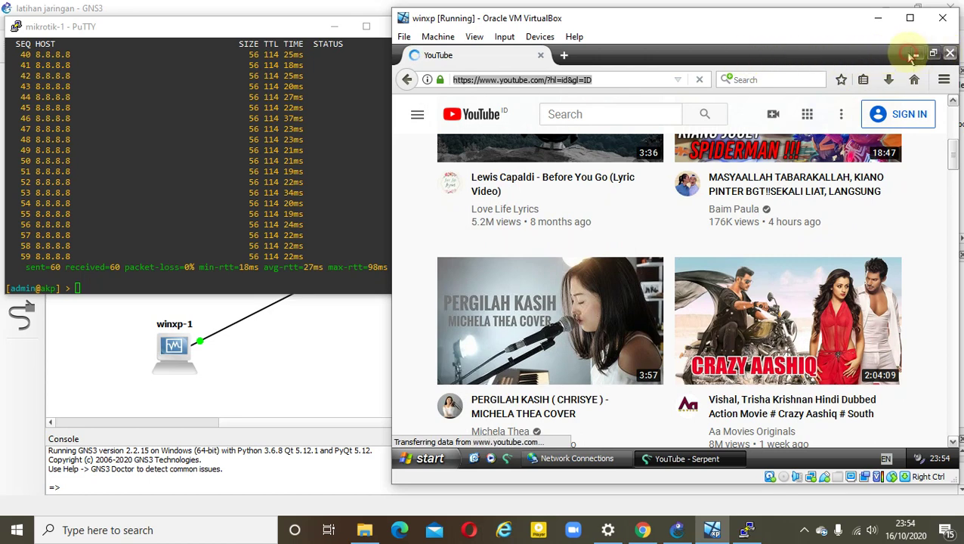
pyautogui.click(916, 54)
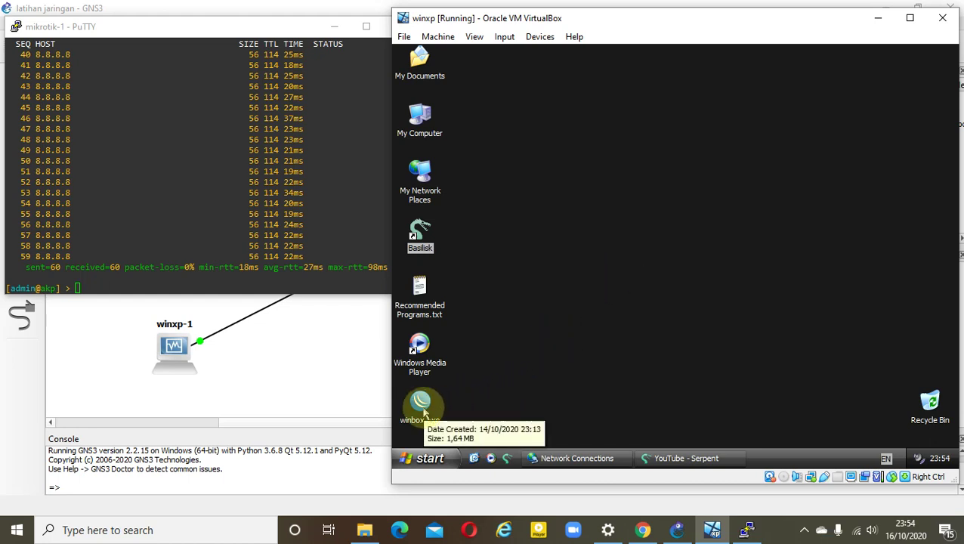
# Launch winbox.exe in the XP guest and log in to router akp at 192.168.10.1
pyautogui.click(425, 407)
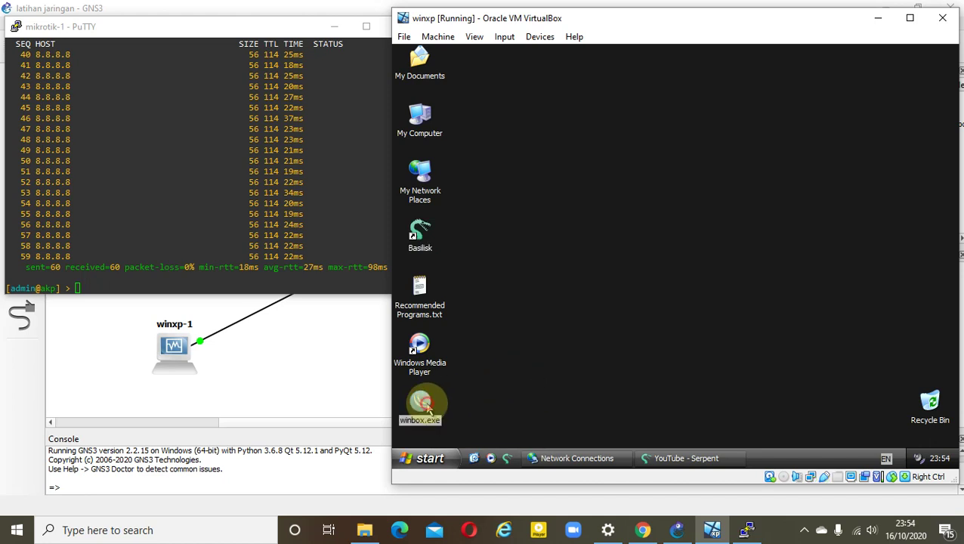
pyautogui.doubleClick(425, 406)
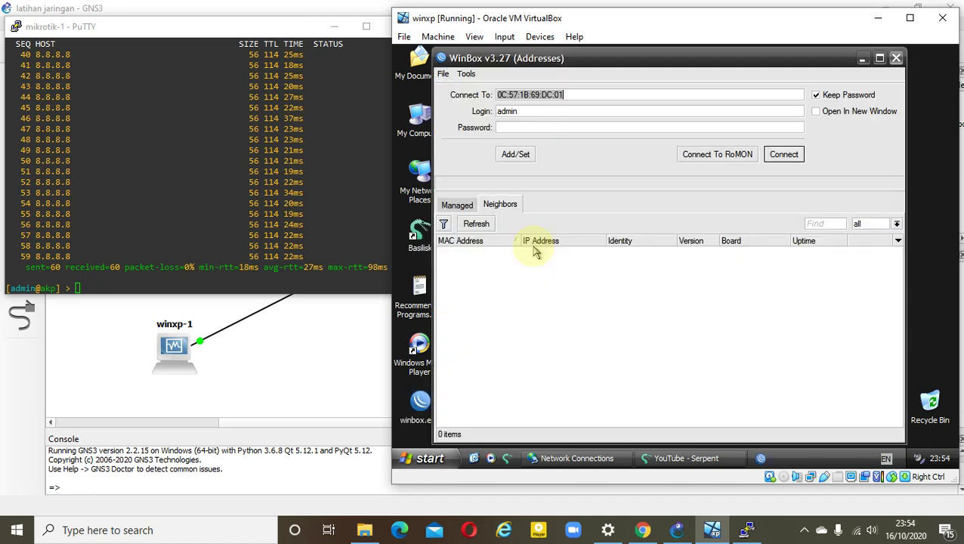
pyautogui.click(490, 226)
pyautogui.click(493, 252)
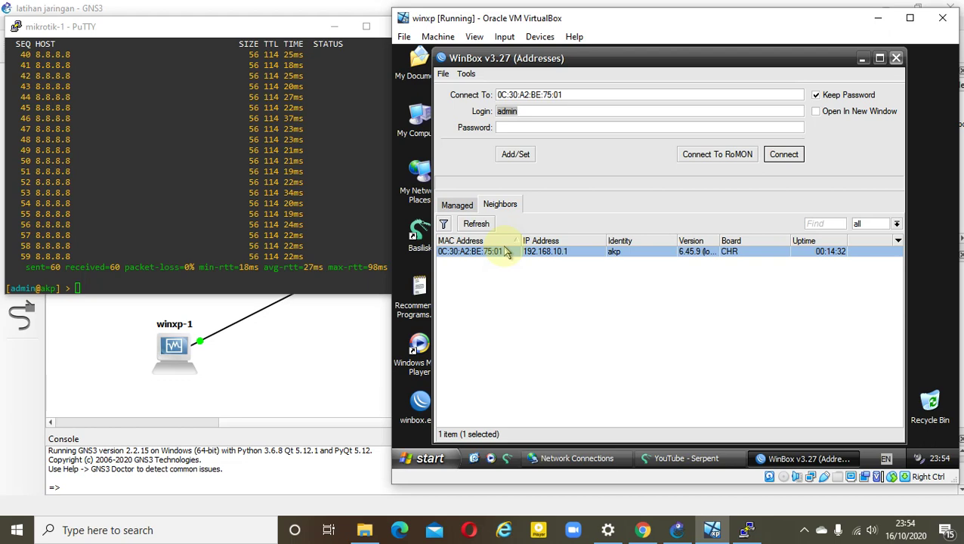
pyautogui.click(785, 155)
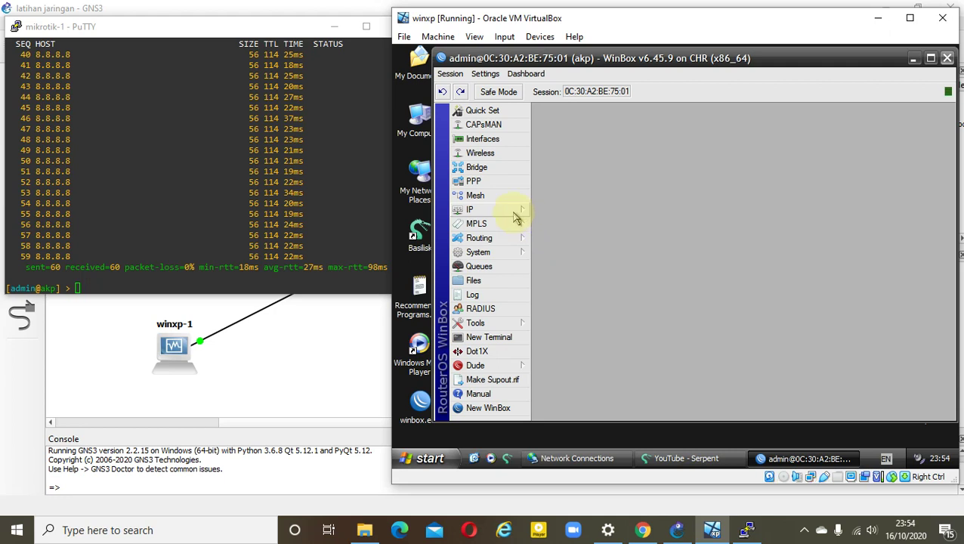
# Create a new firewall filter rule in chain forward matching protocol tcp, destination port 443
pyautogui.click(514, 212)
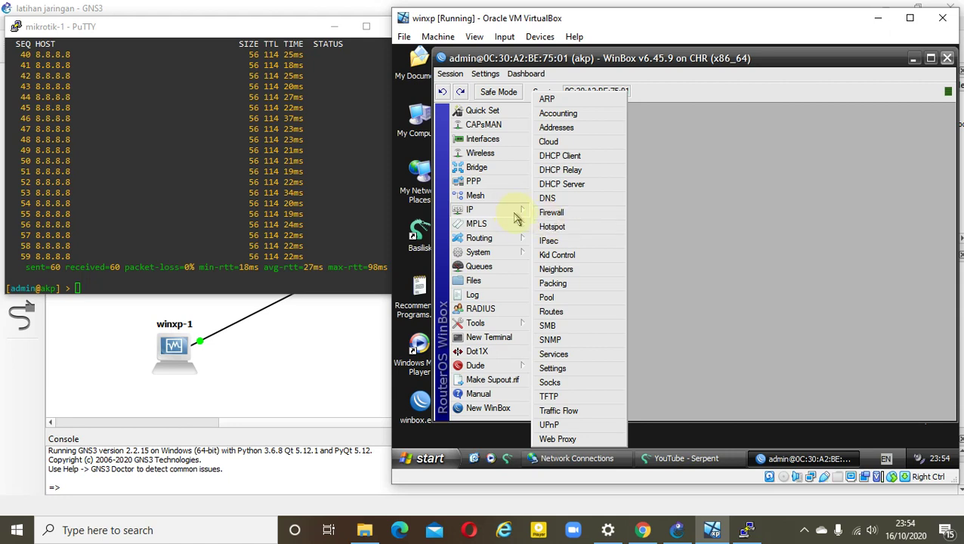
pyautogui.click(541, 216)
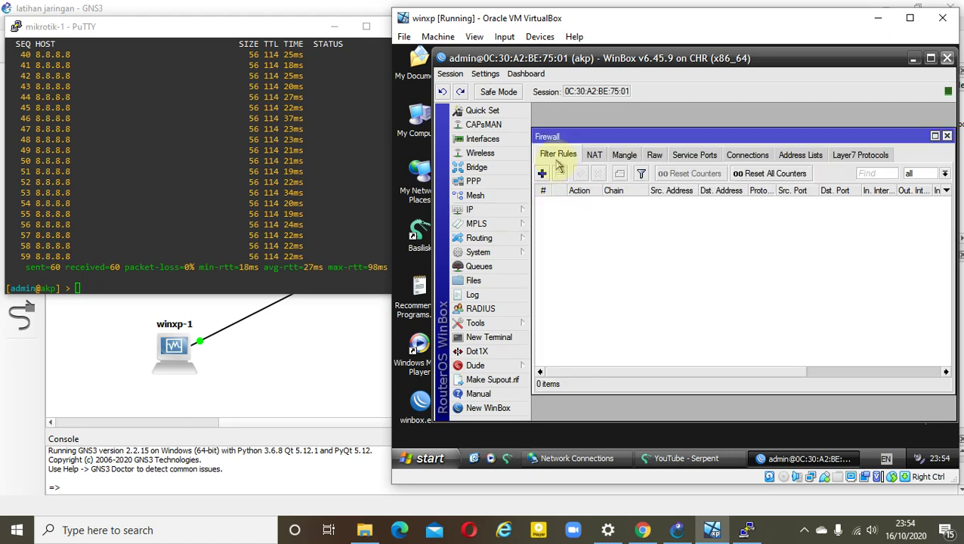
pyautogui.click(542, 173)
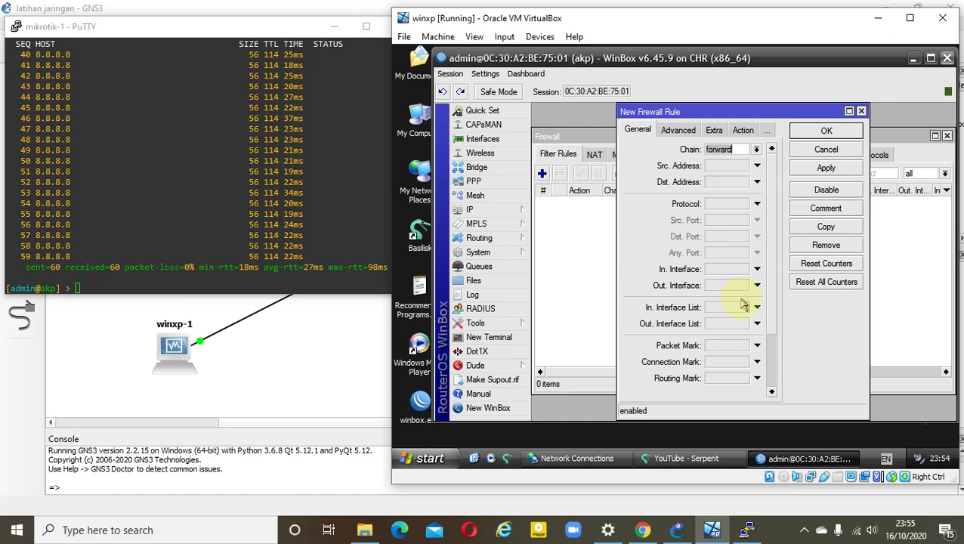
pyautogui.click(757, 204)
pyautogui.click(762, 219)
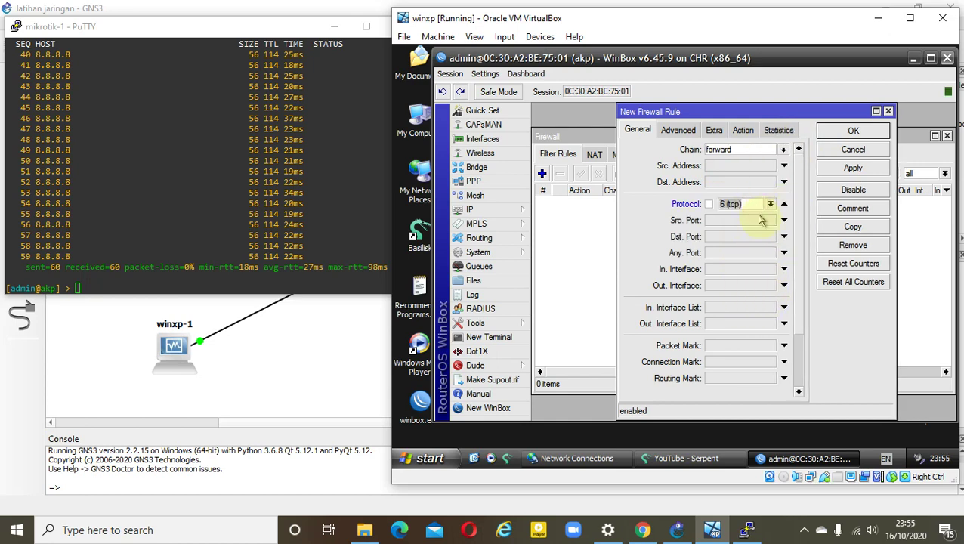
pyautogui.click(784, 236)
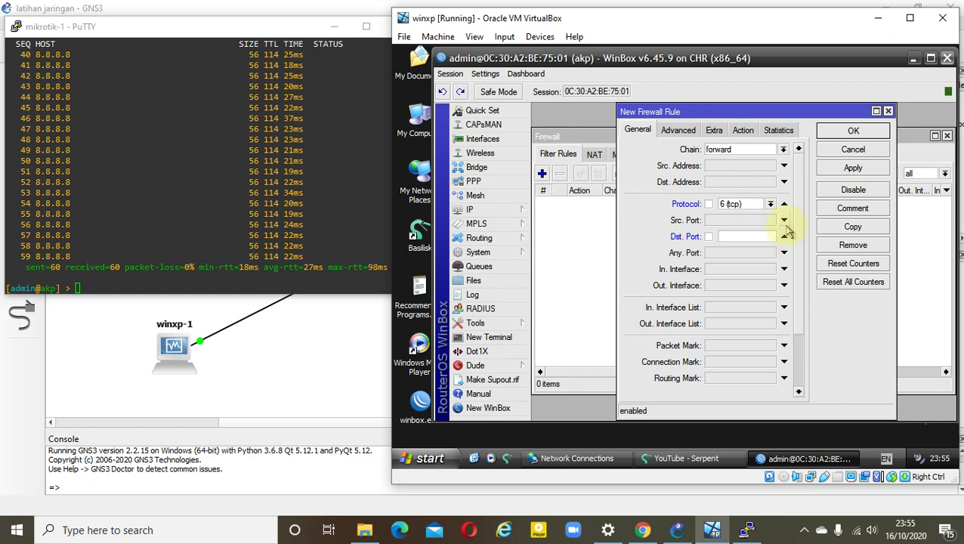
pyautogui.click(764, 236)
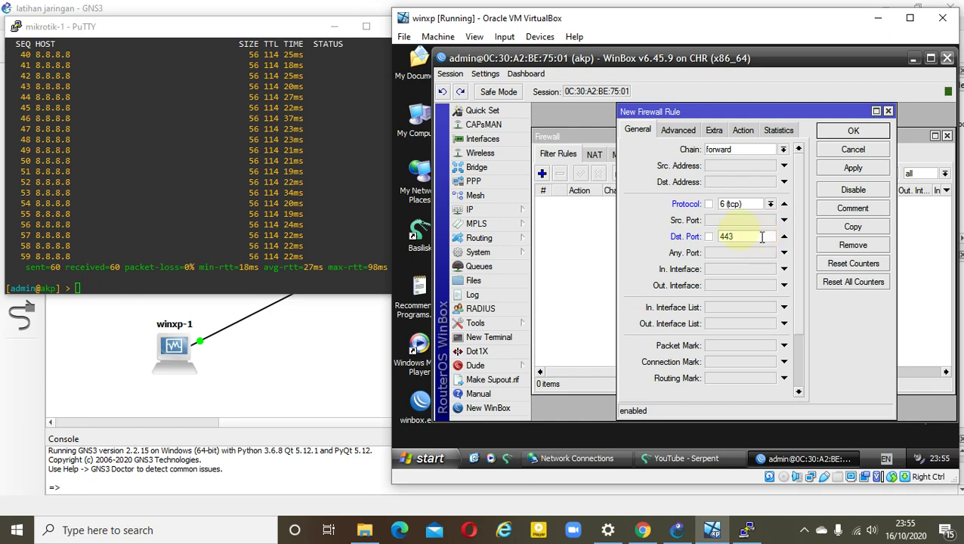
# Add TLS host *facebook.com* matching, set action drop, and apply and save the rule
pyautogui.click(681, 131)
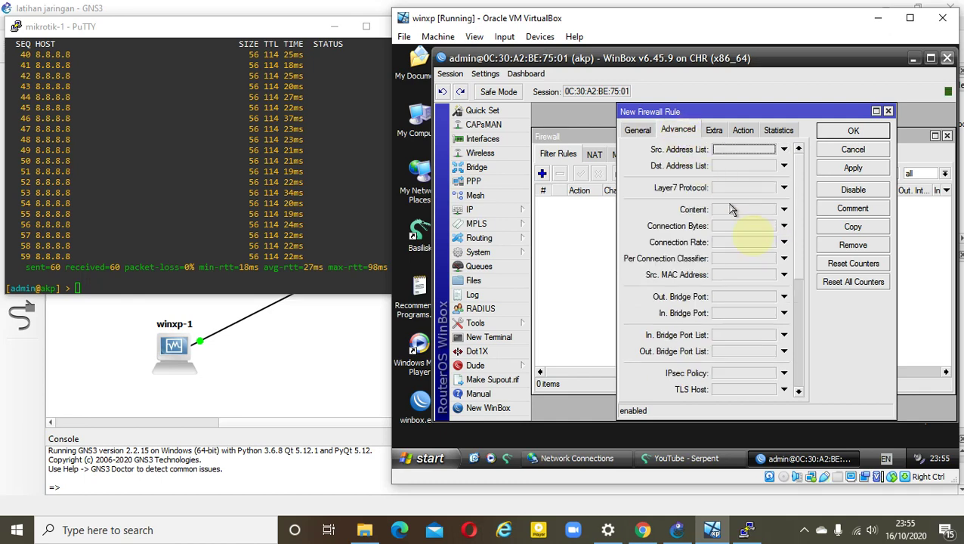
pyautogui.click(785, 389)
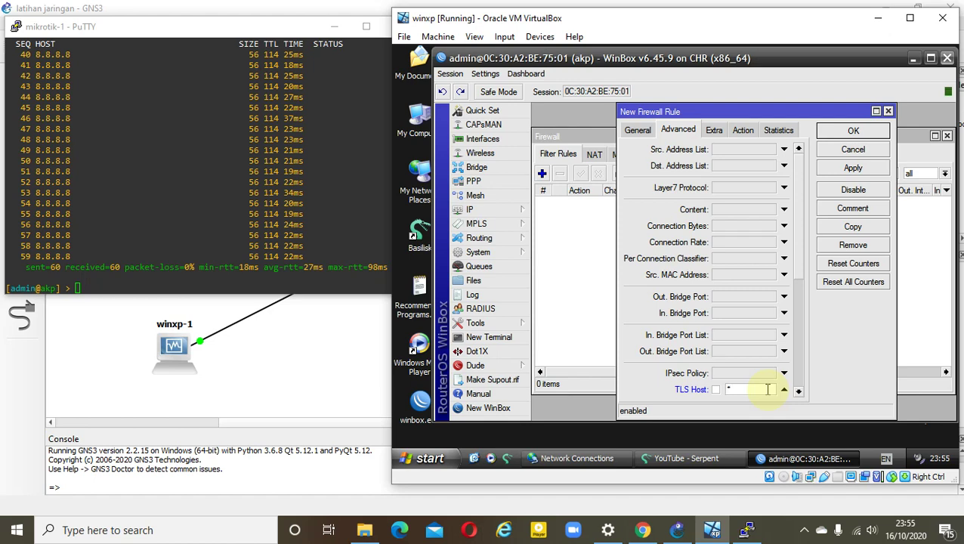
pyautogui.write('*face')
pyautogui.write('boo')
pyautogui.write('k.com')
pyautogui.write('*')
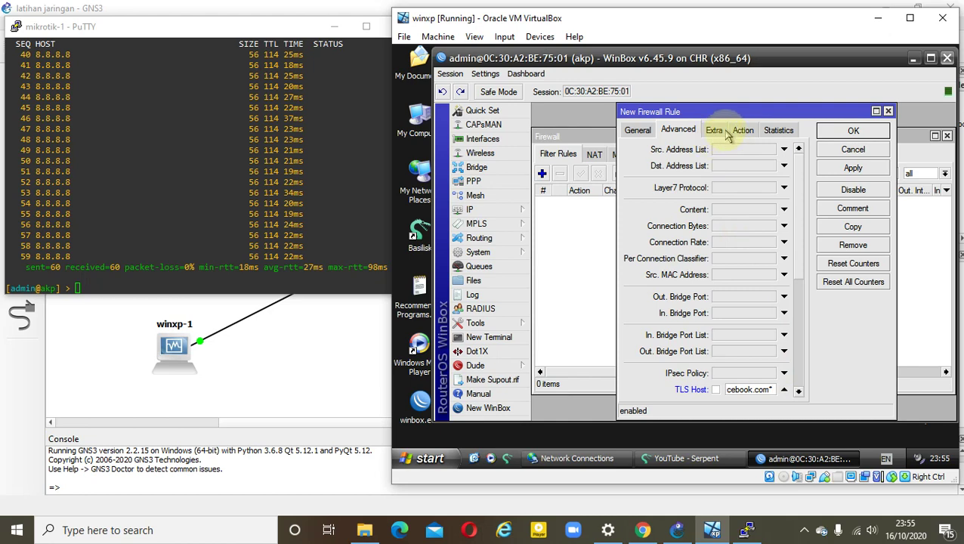
pyautogui.click(738, 132)
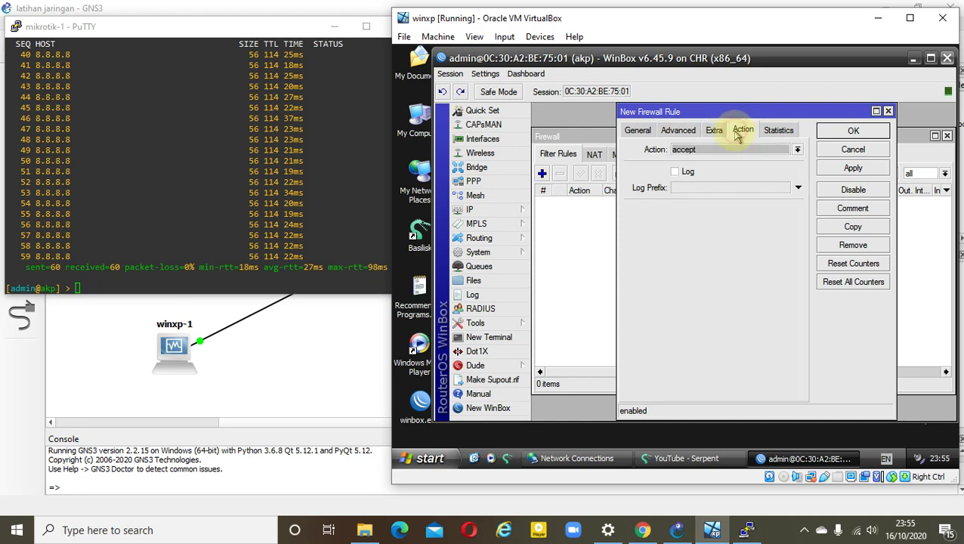
pyautogui.click(738, 150)
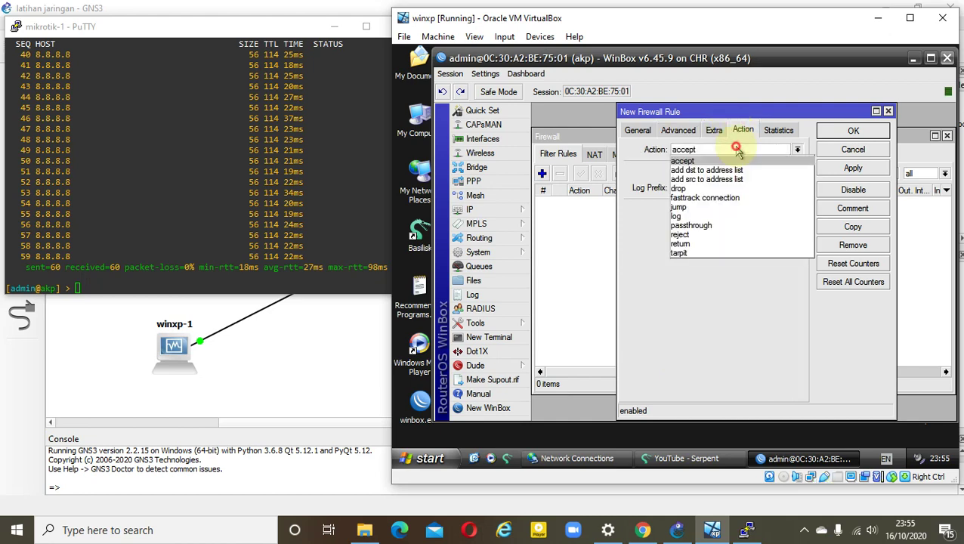
pyautogui.click(734, 188)
pyautogui.click(833, 169)
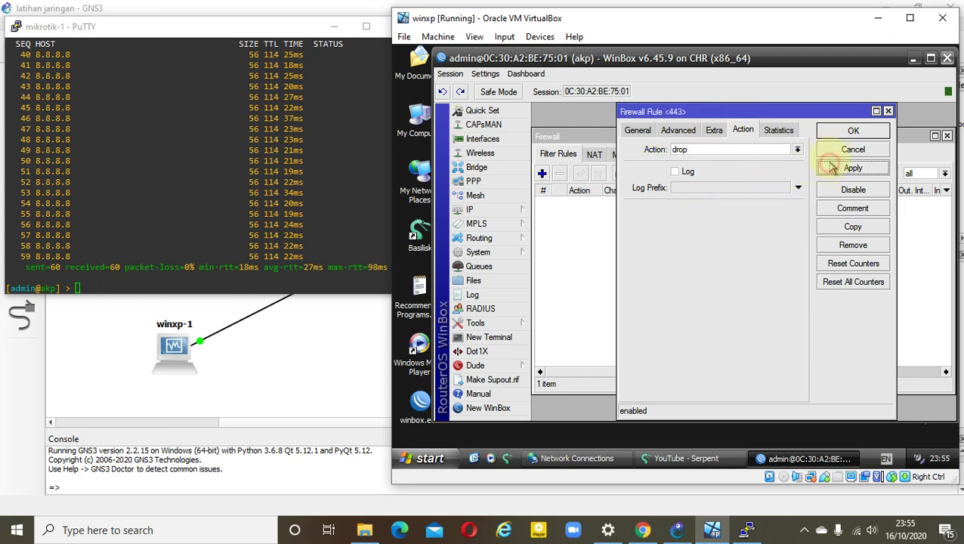
pyautogui.click(835, 130)
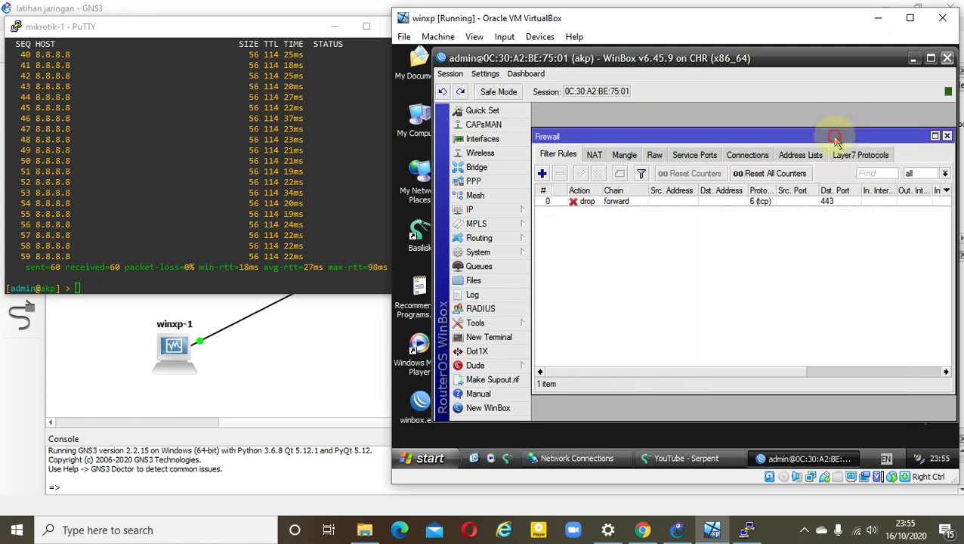
pyautogui.moveTo(831, 135); pyautogui.dragTo(803, 135)
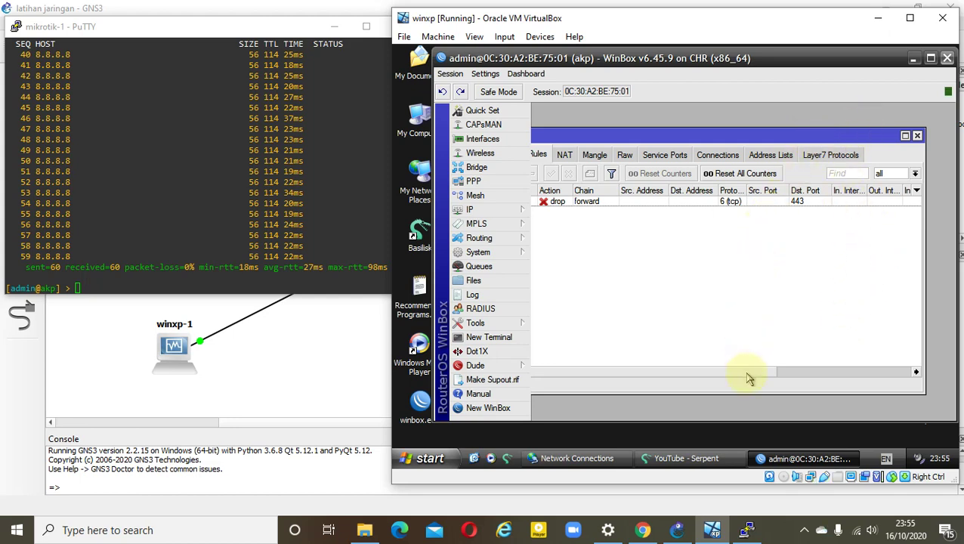
pyautogui.moveTo(748, 373); pyautogui.dragTo(703, 373)
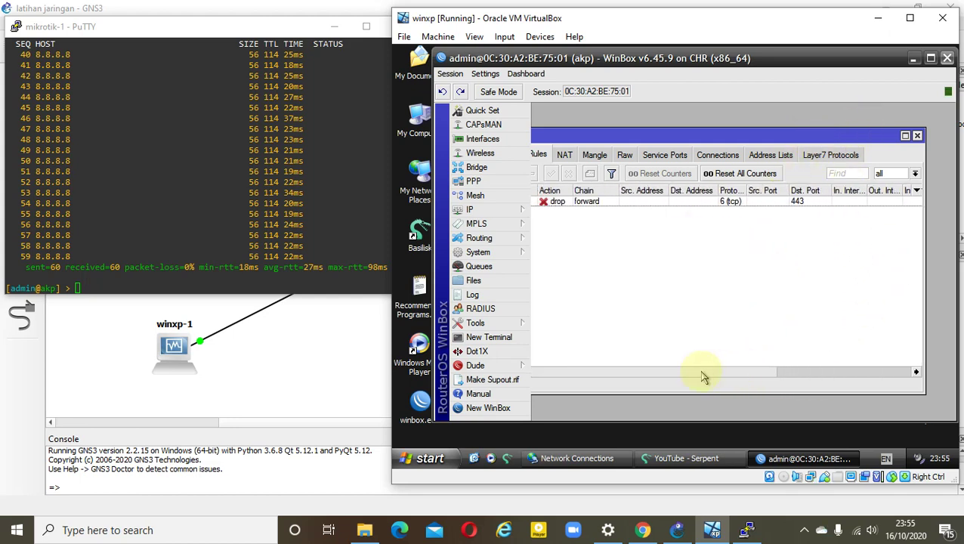
pyautogui.click(912, 60)
pyautogui.click(684, 457)
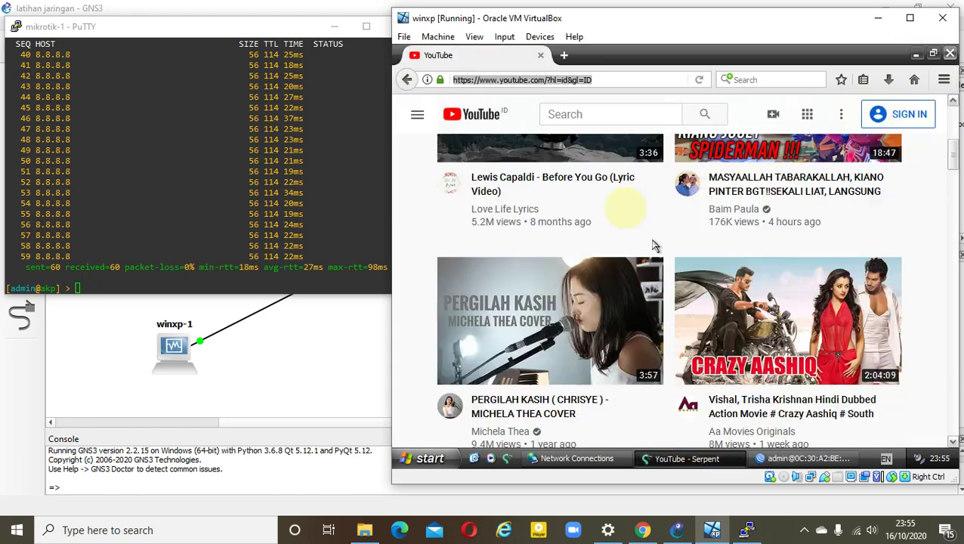
pyautogui.click(564, 56)
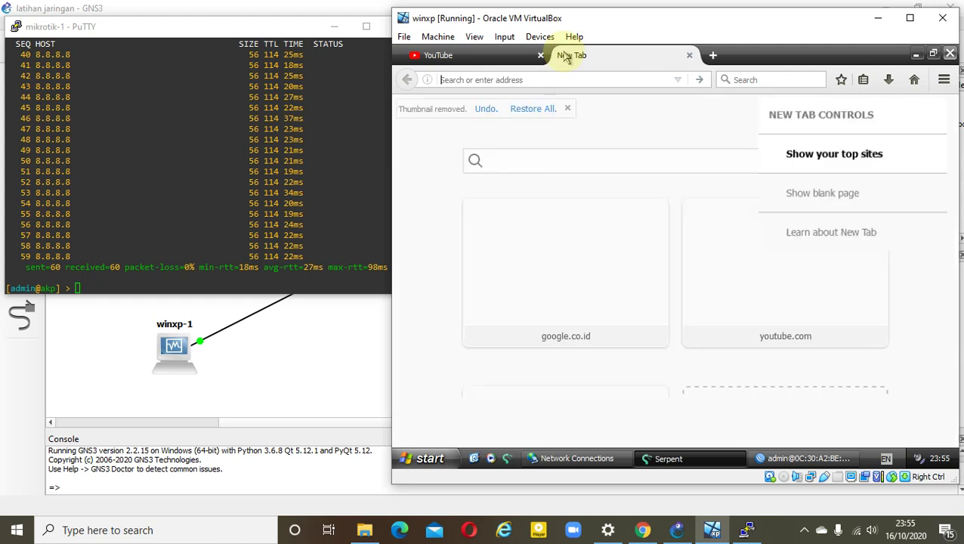
pyautogui.write('www')
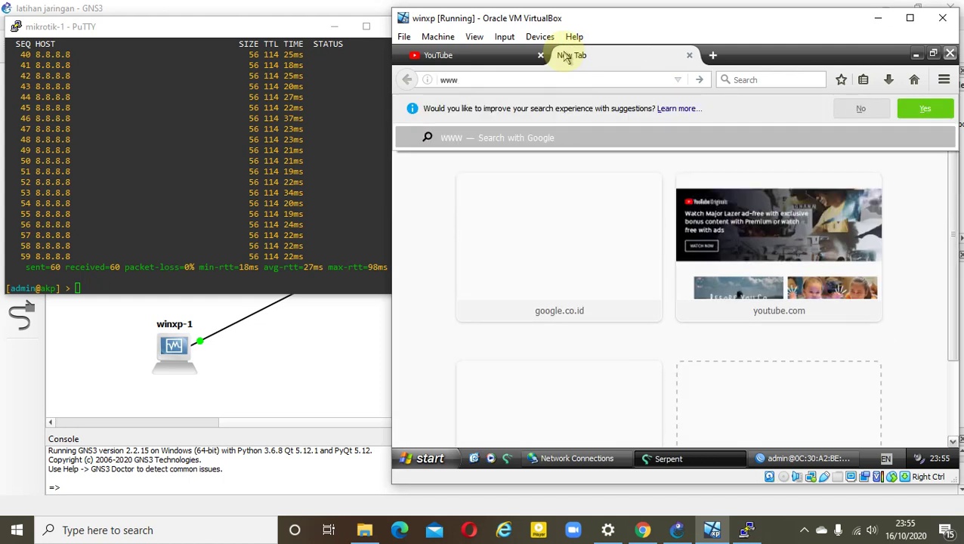
pyautogui.write('.go')
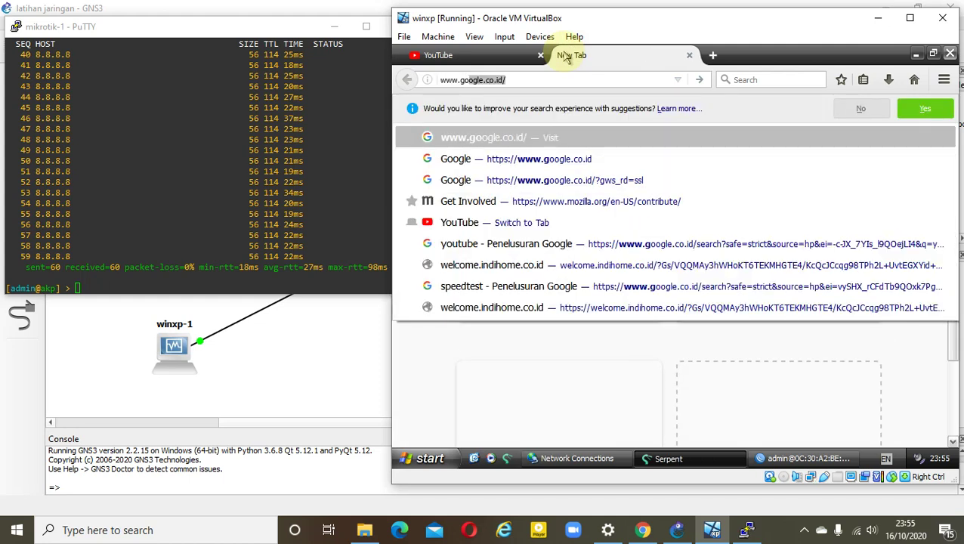
pyautogui.write('ogl')
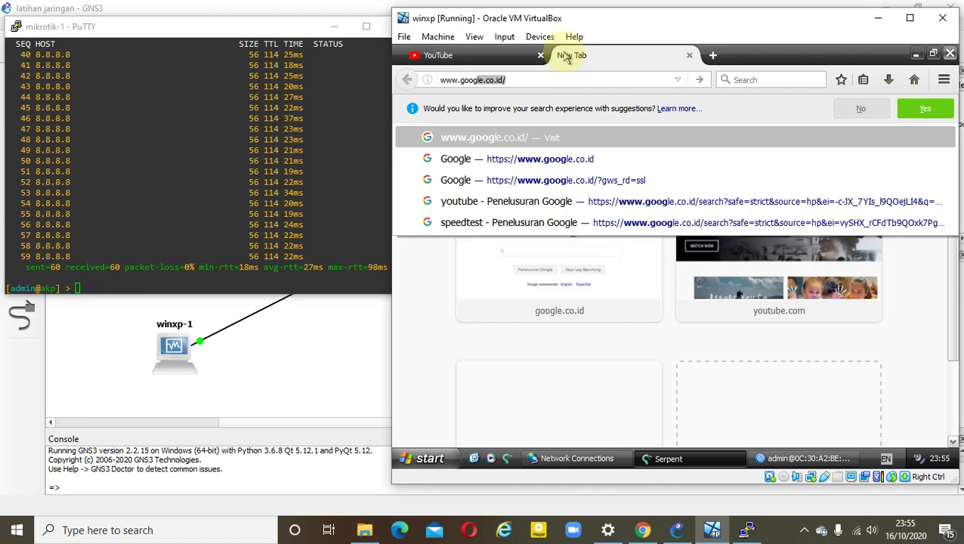
pyautogui.press('BackSpace')
pyautogui.press('BackSpace')
pyautogui.press('BackSpace')
pyautogui.press('BackSpace')
pyautogui.press('BackSpace')
pyautogui.press('BackSpace')
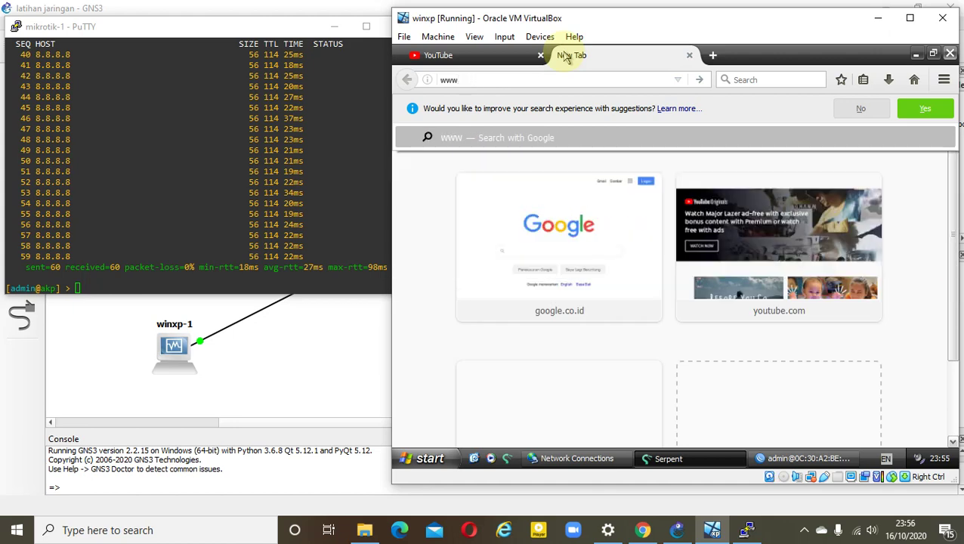
pyautogui.write('.faceb')
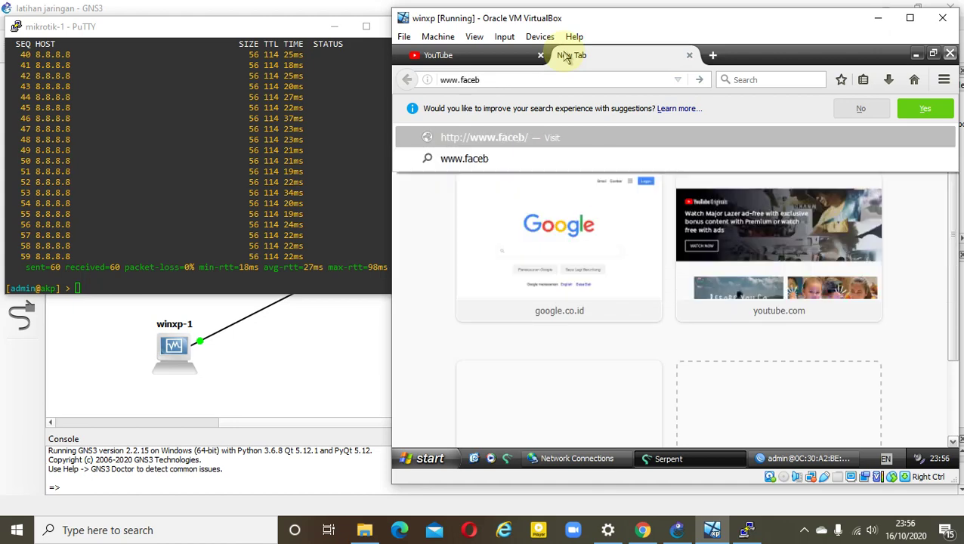
pyautogui.write('ook.com')
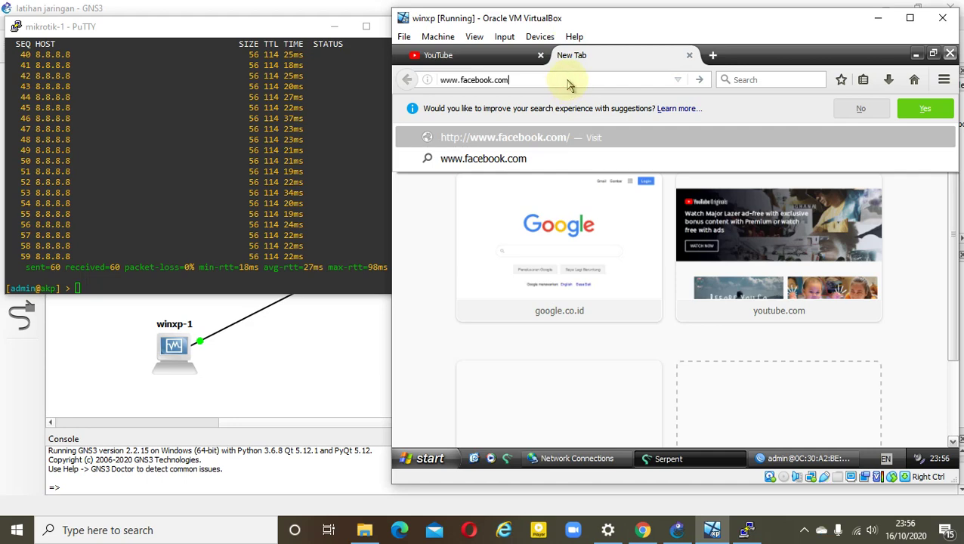
pyautogui.press('Return')
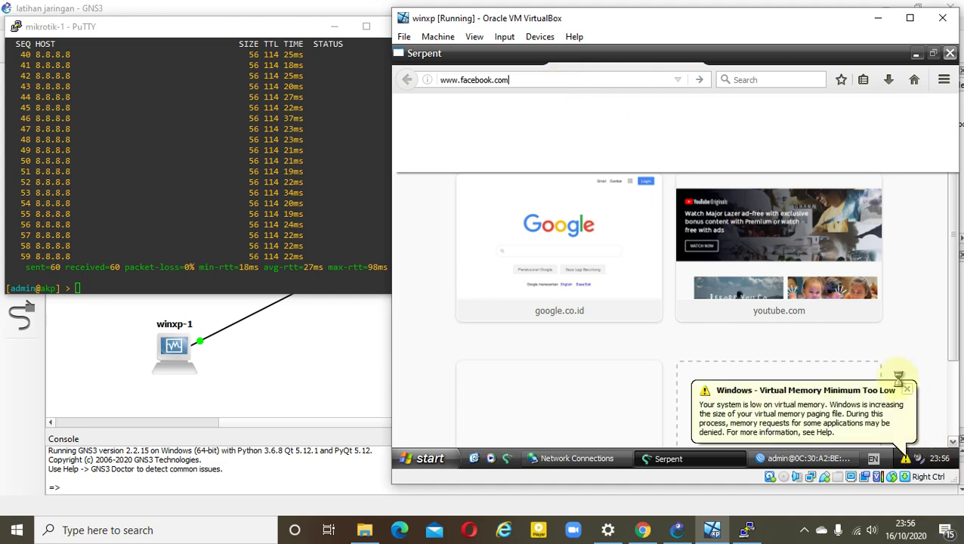
# Dismiss the low memory warning, close the frozen Serpent window, and relaunch it from the Basilisk icon
pyautogui.click(911, 399)
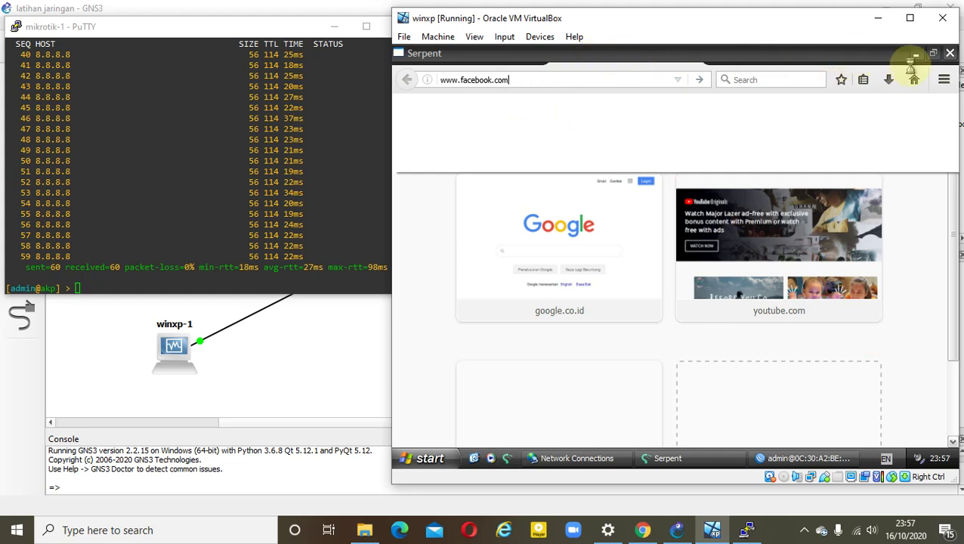
pyautogui.click(915, 54)
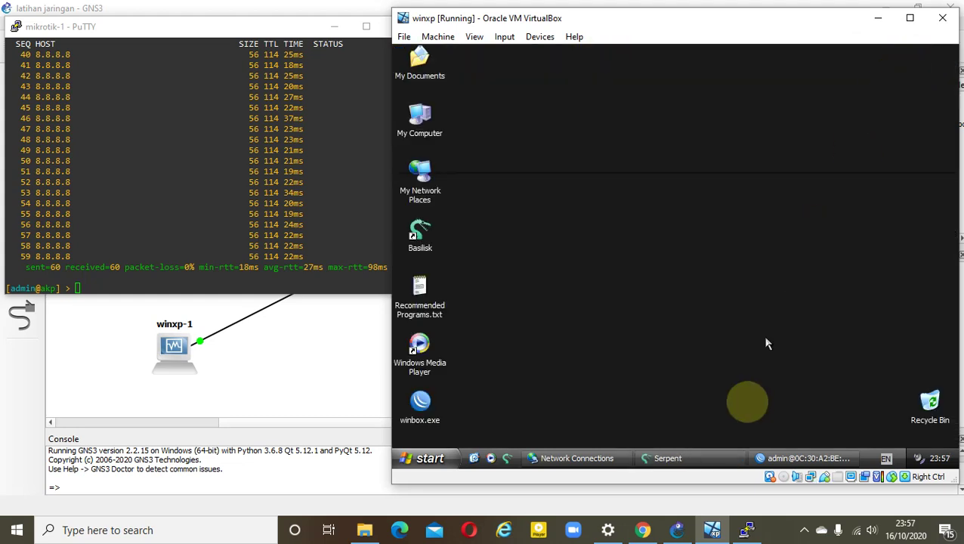
pyautogui.click(721, 460)
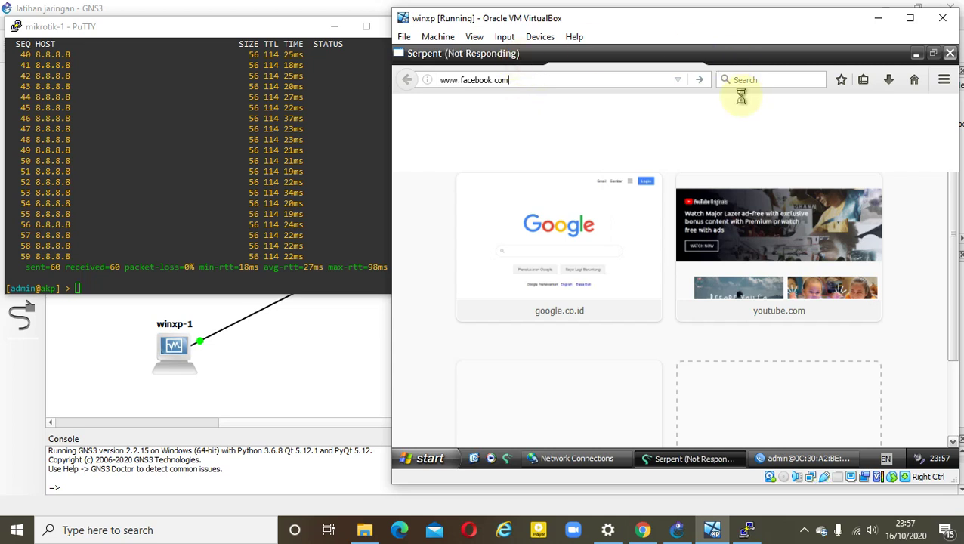
pyautogui.click(950, 54)
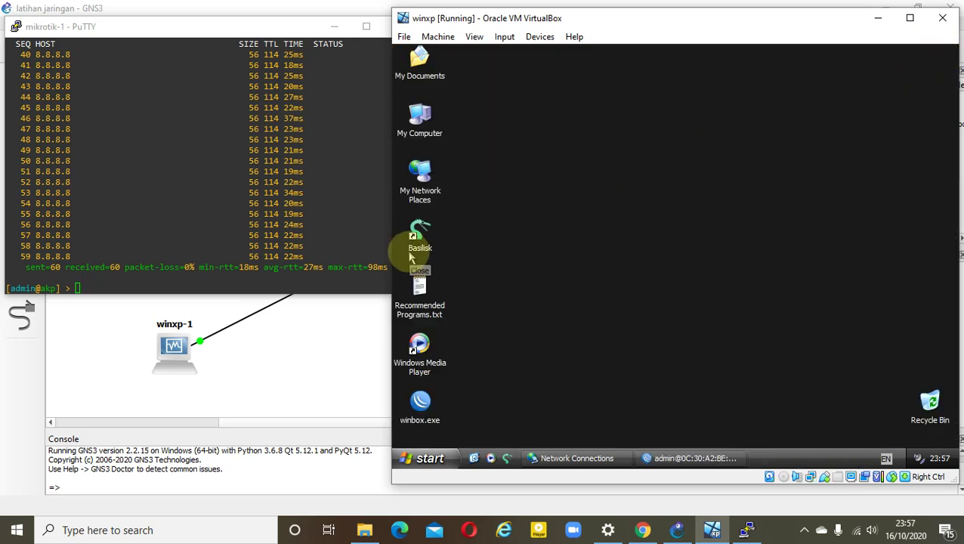
pyautogui.doubleClick(418, 239)
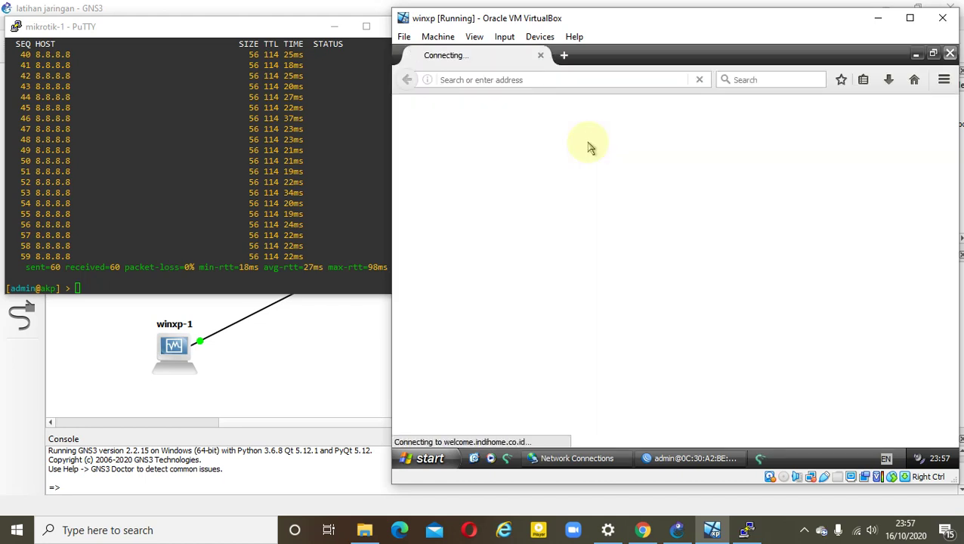
pyautogui.click(575, 80)
pyautogui.write('www')
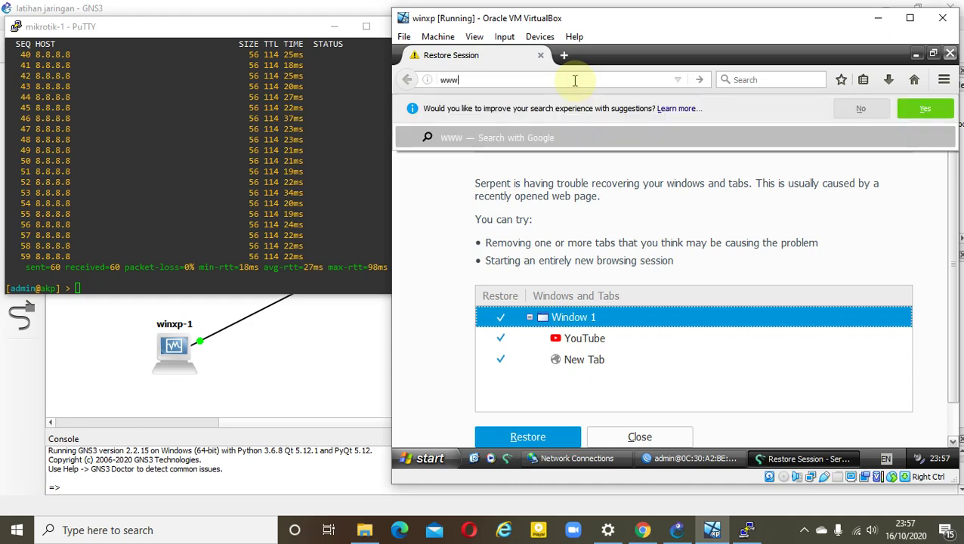
pyautogui.write('.faceb')
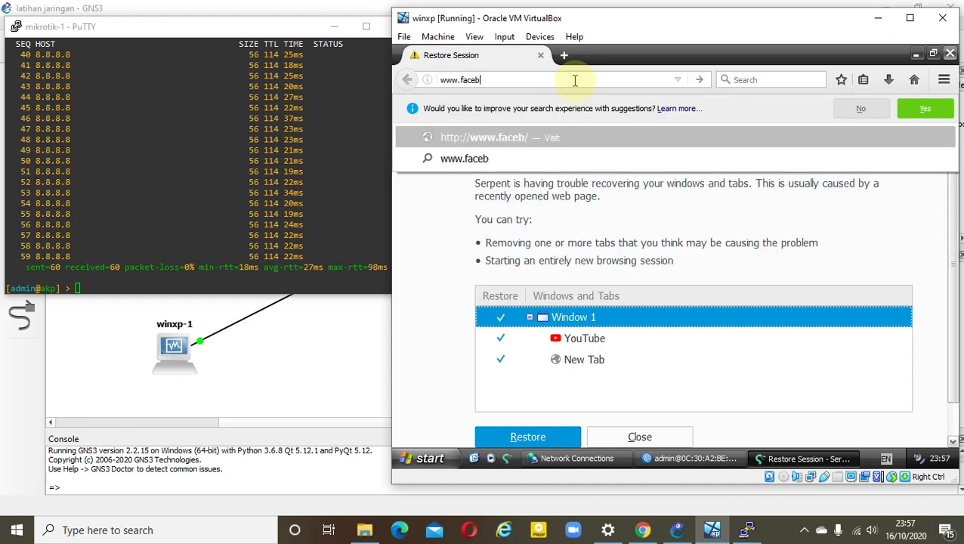
pyautogui.write('ook.com')
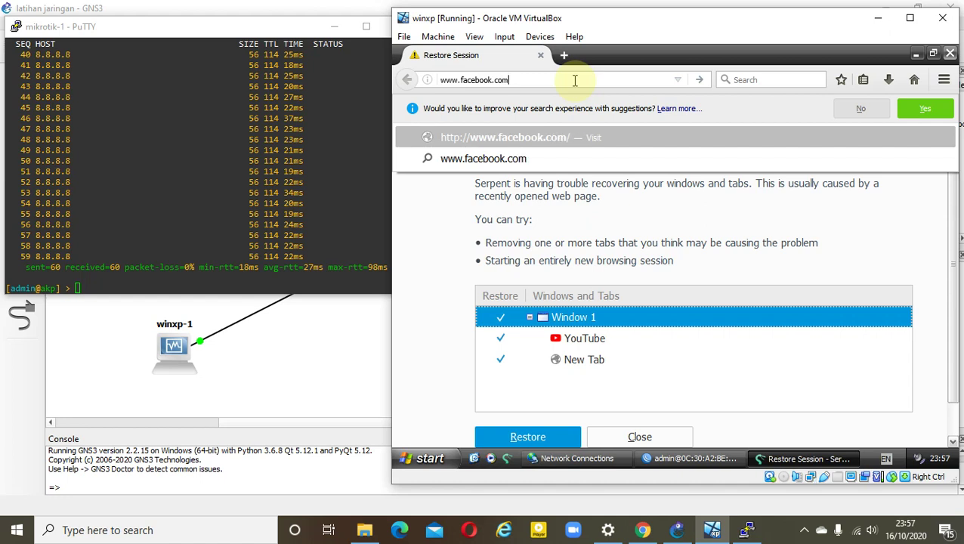
pyautogui.press('Return')
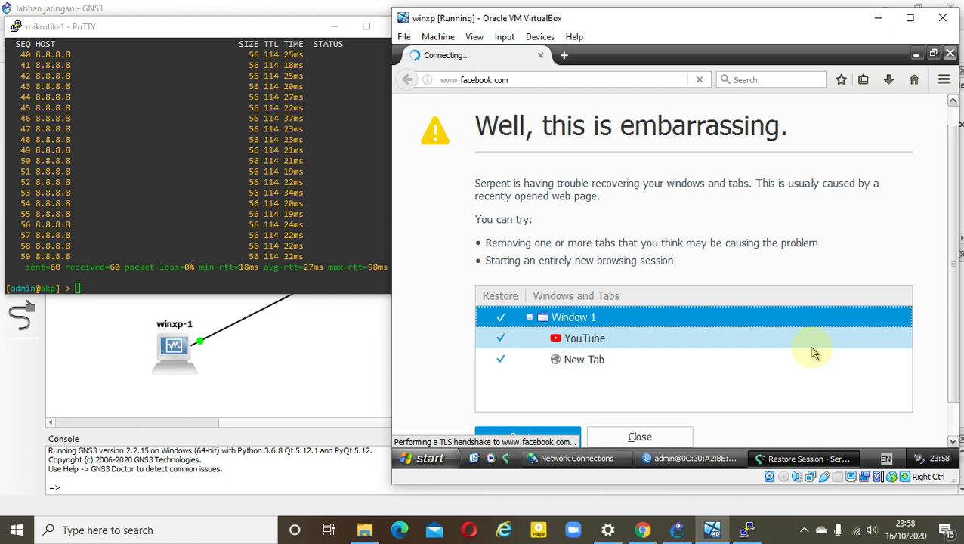
# Close the network connections window and bring the WinBox firewall window back into full view
pyautogui.click(577, 459)
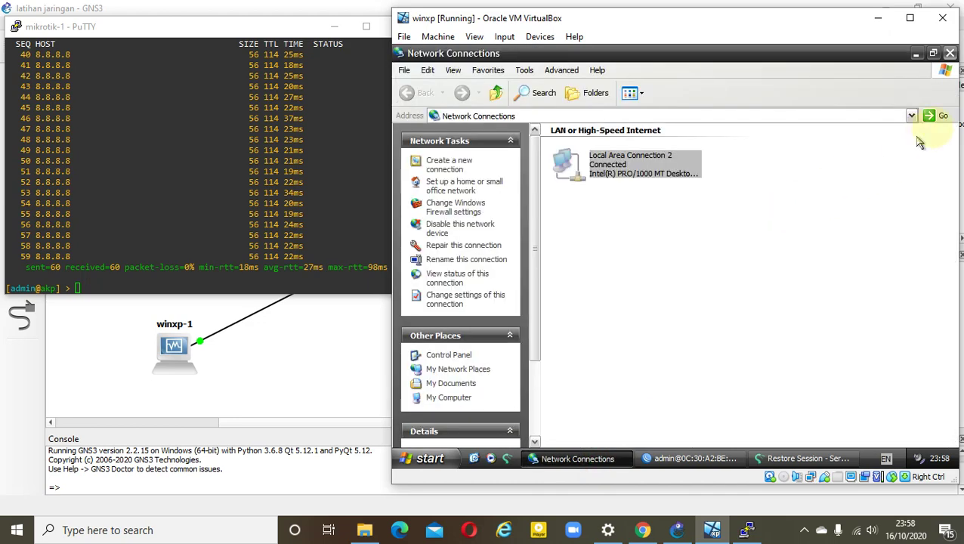
pyautogui.click(950, 53)
pyautogui.click(697, 316)
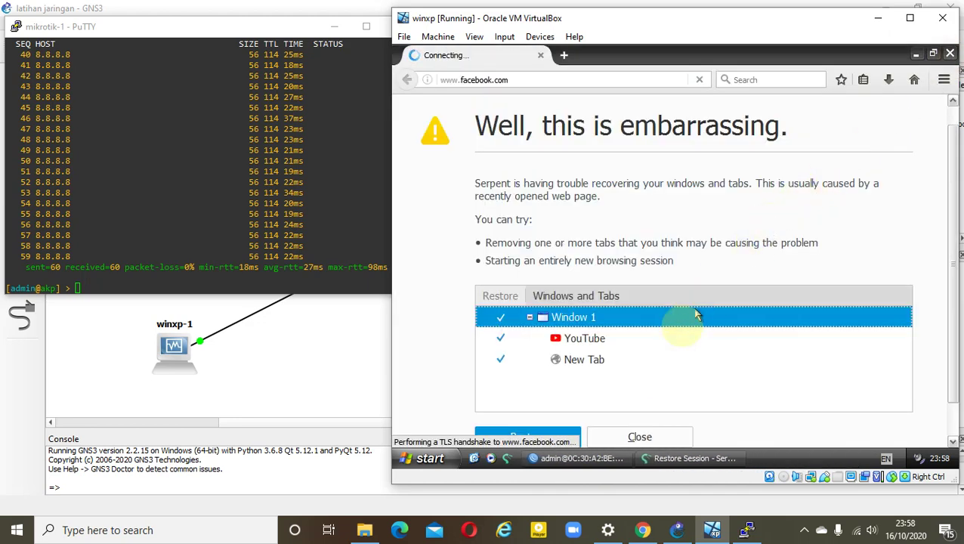
pyautogui.click(577, 459)
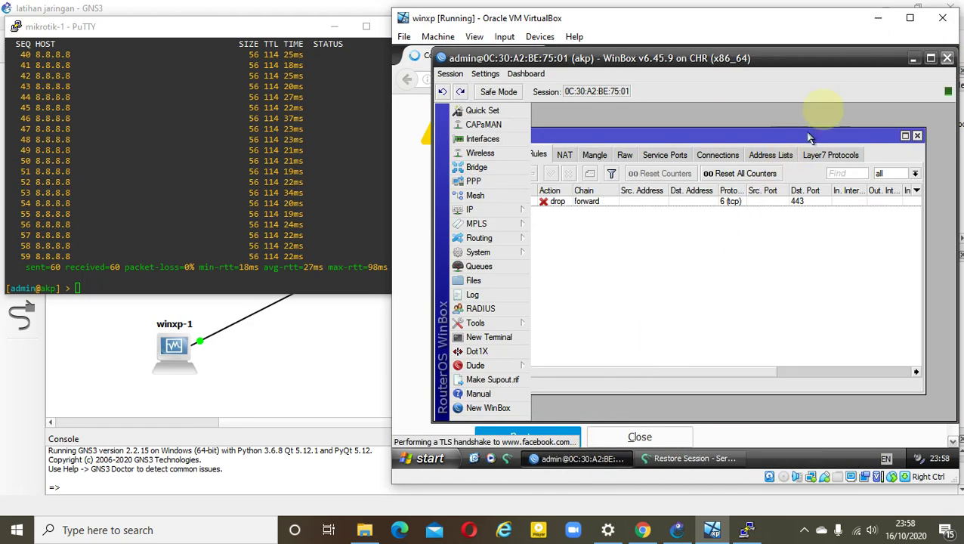
pyautogui.click(914, 58)
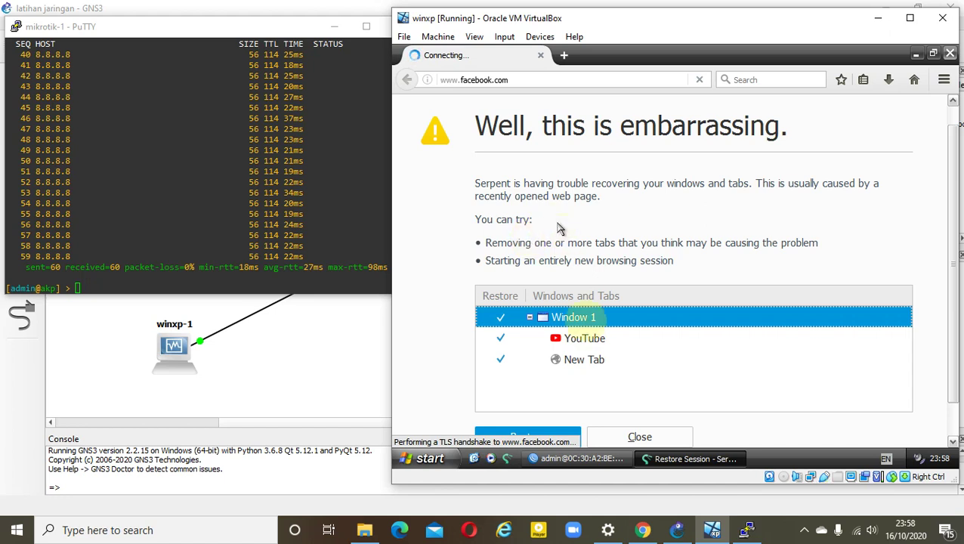
pyautogui.click(603, 458)
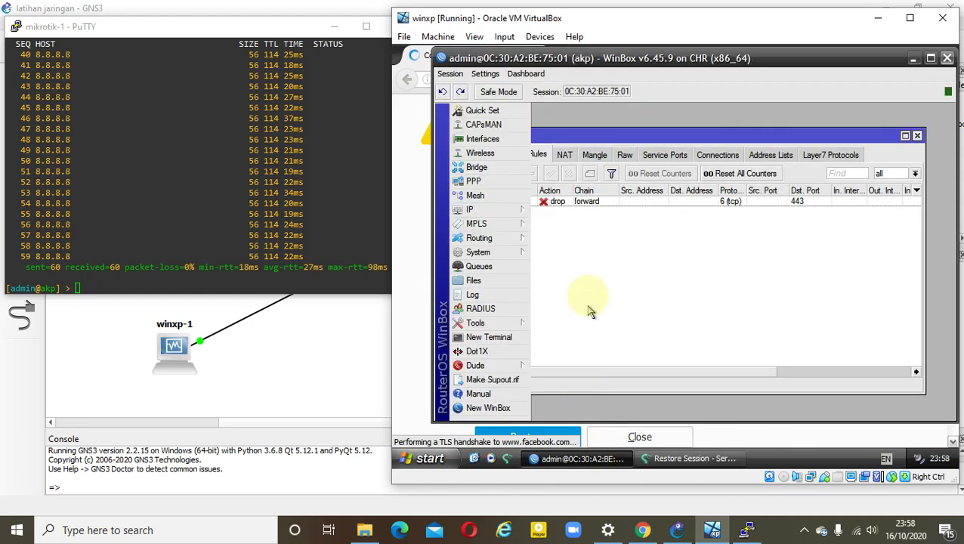
pyautogui.moveTo(662, 138); pyautogui.dragTo(687, 137)
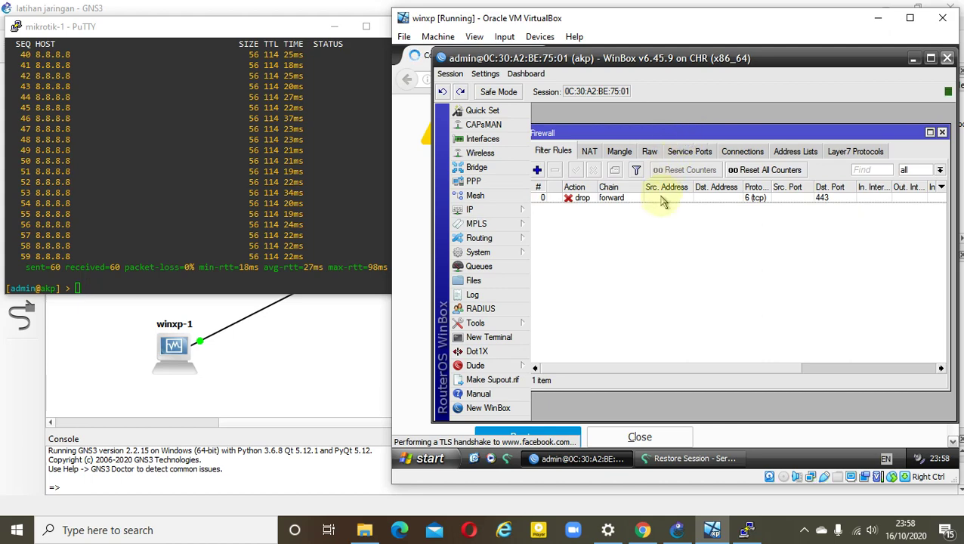
# Open the port 443 drop rule, enter source address 192.168.10.20, then close the rule dialog
pyautogui.click(662, 199)
pyautogui.doubleClick(662, 199)
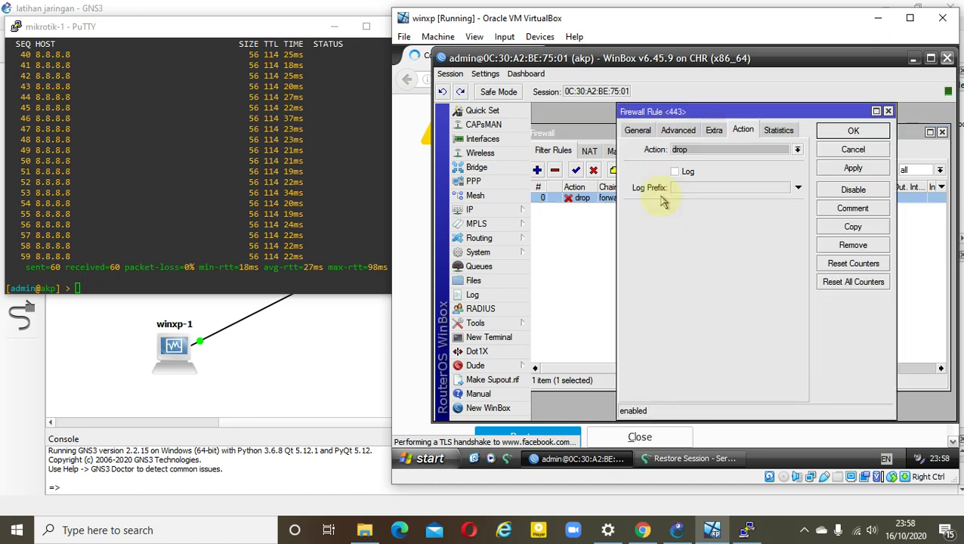
pyautogui.click(637, 130)
pyautogui.click(784, 166)
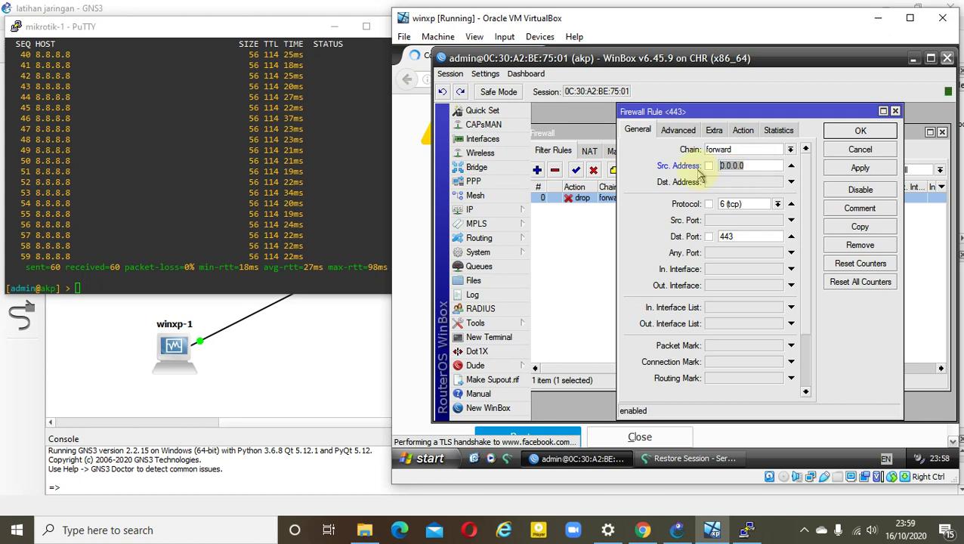
pyautogui.write('192.168.3')
pyautogui.press('BackSpace')
pyautogui.write('10.20-')
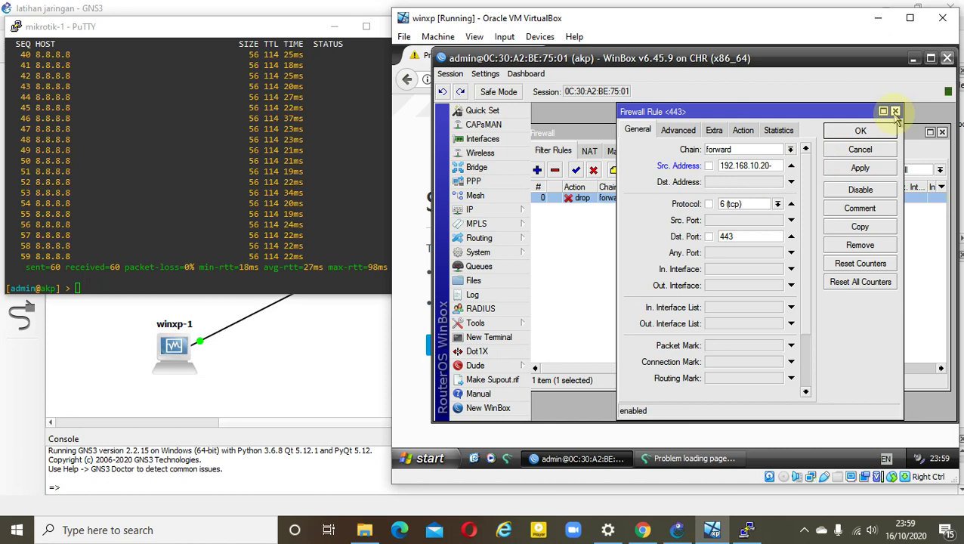
pyautogui.click(896, 112)
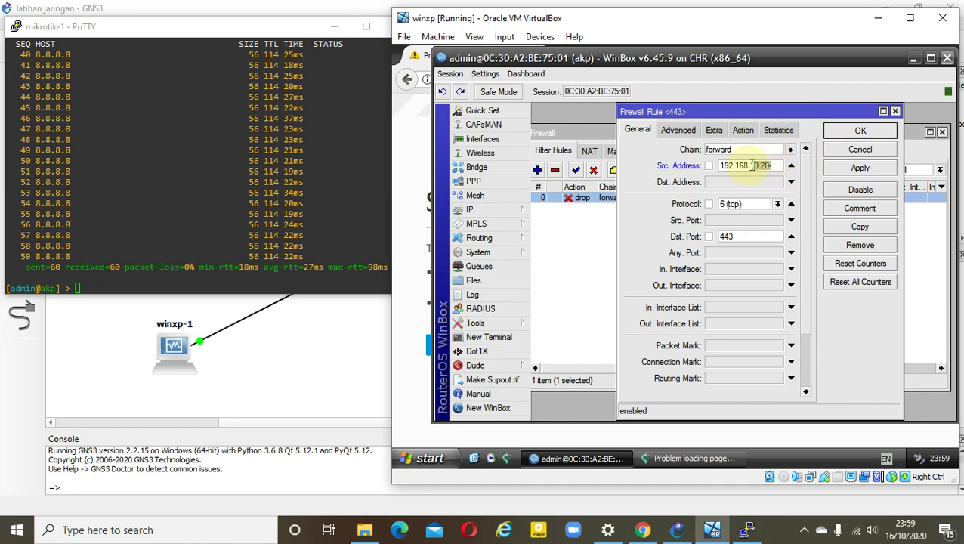
pyautogui.moveTo(770, 165); pyautogui.dragTo(722, 165)
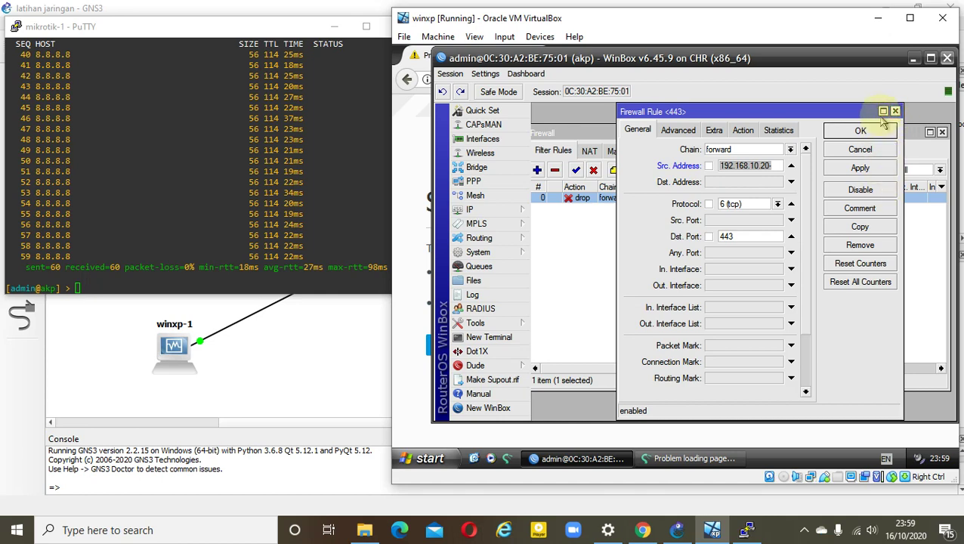
pyautogui.click(894, 111)
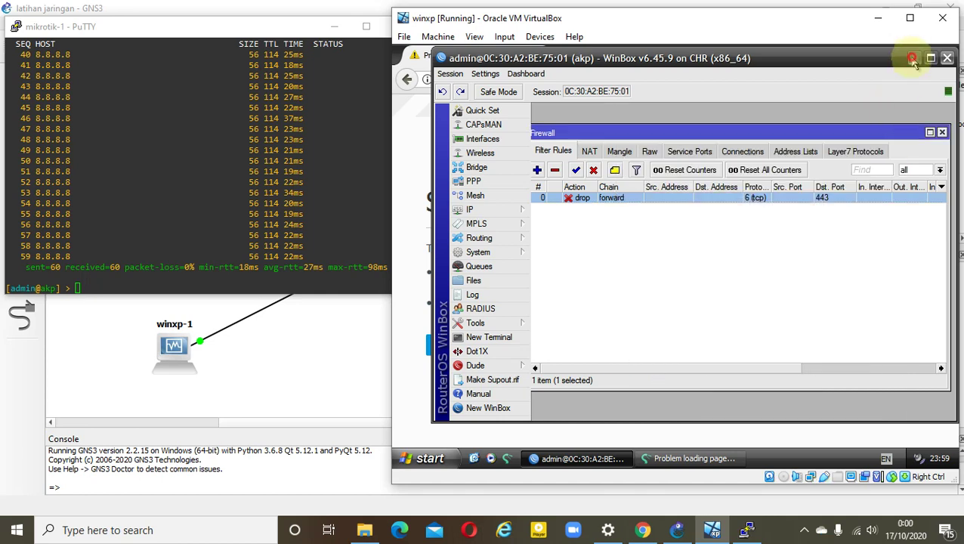
# Hide WinBox and nudge the XP VM window left to see Firefox's Secure Connection Failed page for facebook
pyautogui.click(913, 59)
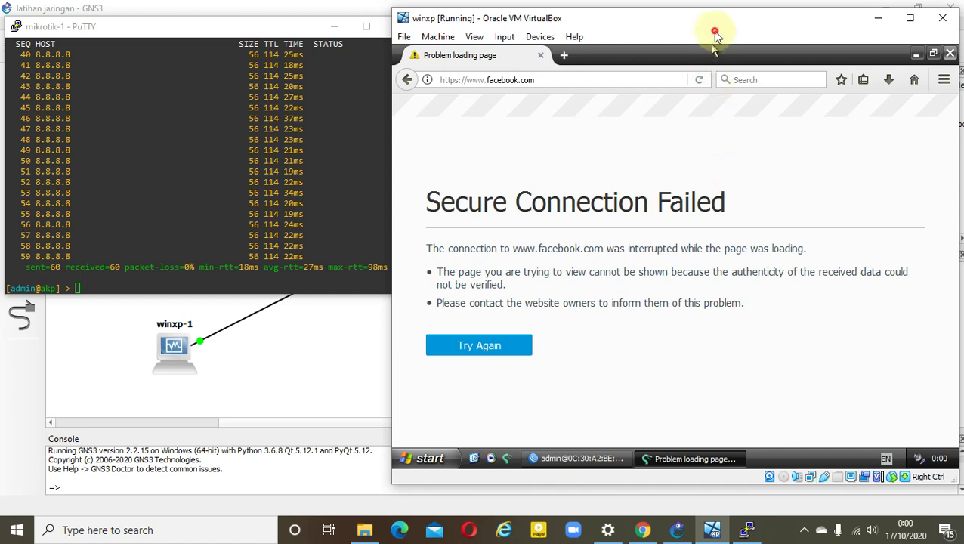
pyautogui.moveTo(703, 21); pyautogui.dragTo(669, 25)
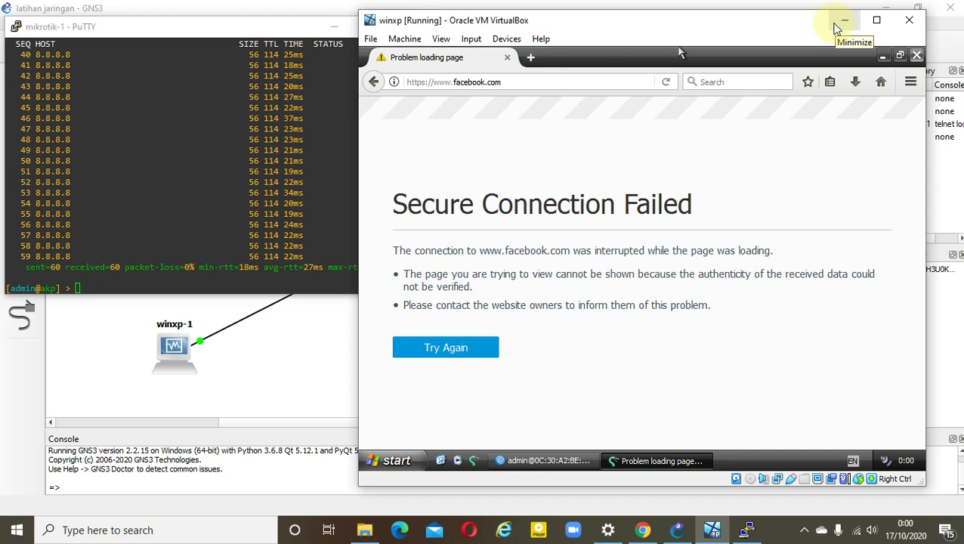
# Open the host's Network Connections adapter list from Network & Internet settings, then minimize both windows
pyautogui.click(837, 29)
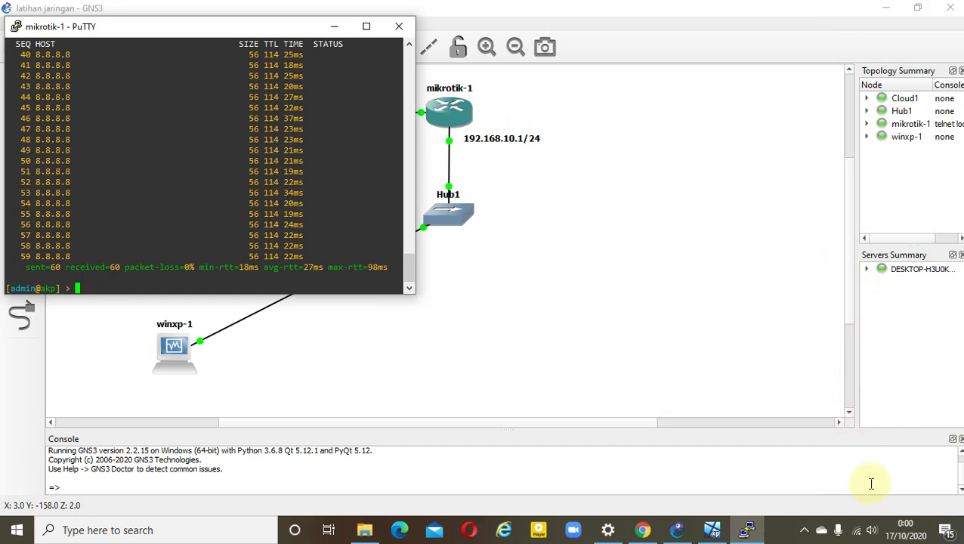
pyautogui.rightClick(857, 531)
pyautogui.click(848, 511)
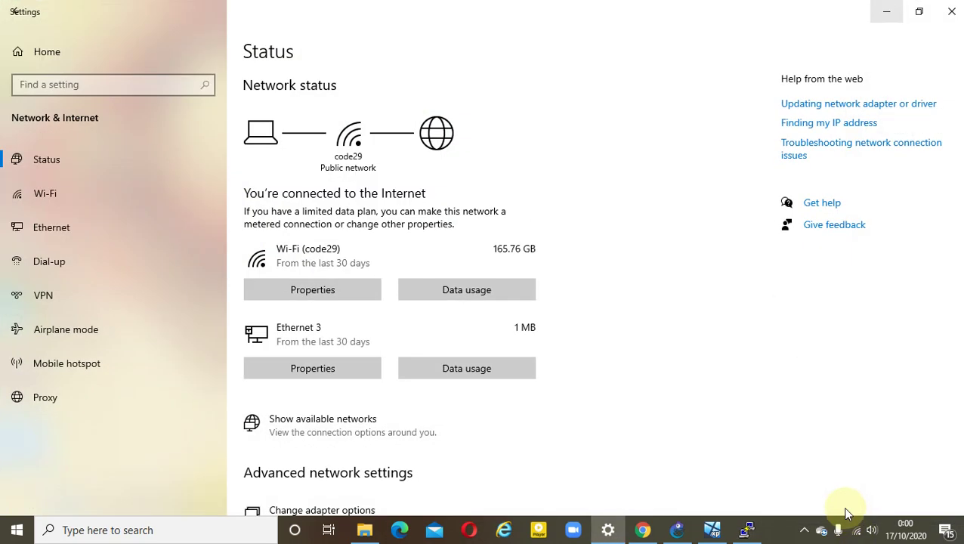
pyautogui.scroll(-2, 369, 447)
pyautogui.click(370, 436)
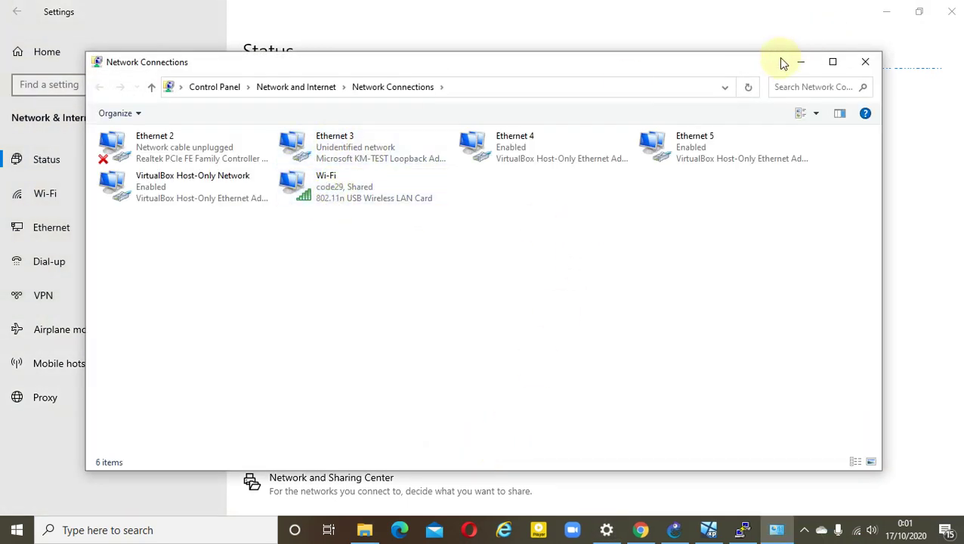
pyautogui.click(878, 12)
pyautogui.click(801, 61)
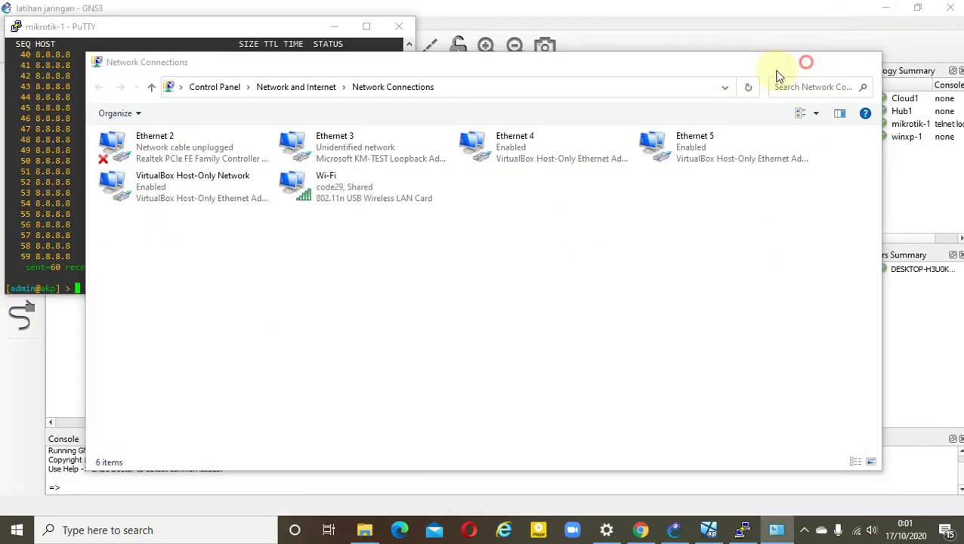
# Rerun 'ip dhcp-client pr' on mikrotik-1 to list the Internet client at 192.168.137.22/24
pyautogui.moveTo(212, 29); pyautogui.dragTo(457, 42)
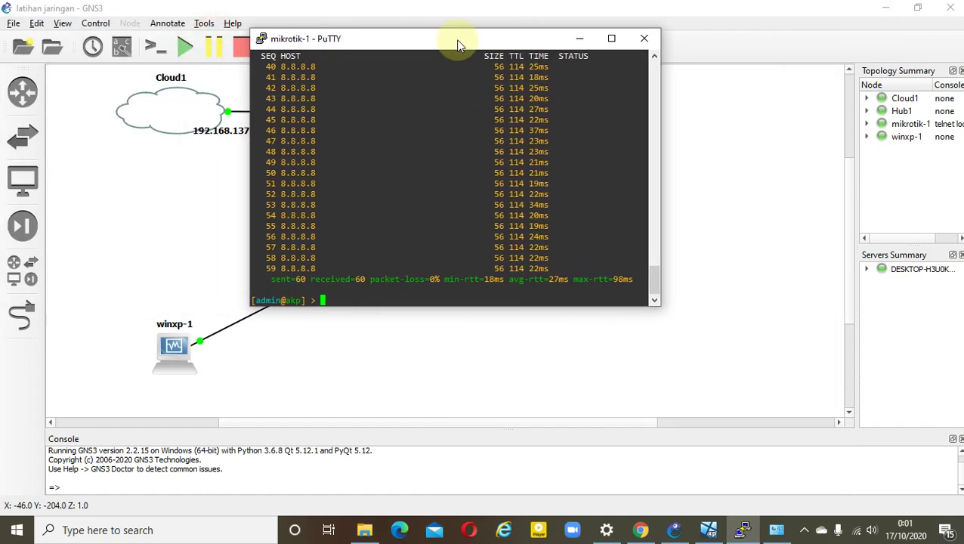
pyautogui.press('Up')
pyautogui.press('Up')
pyautogui.press('Up')
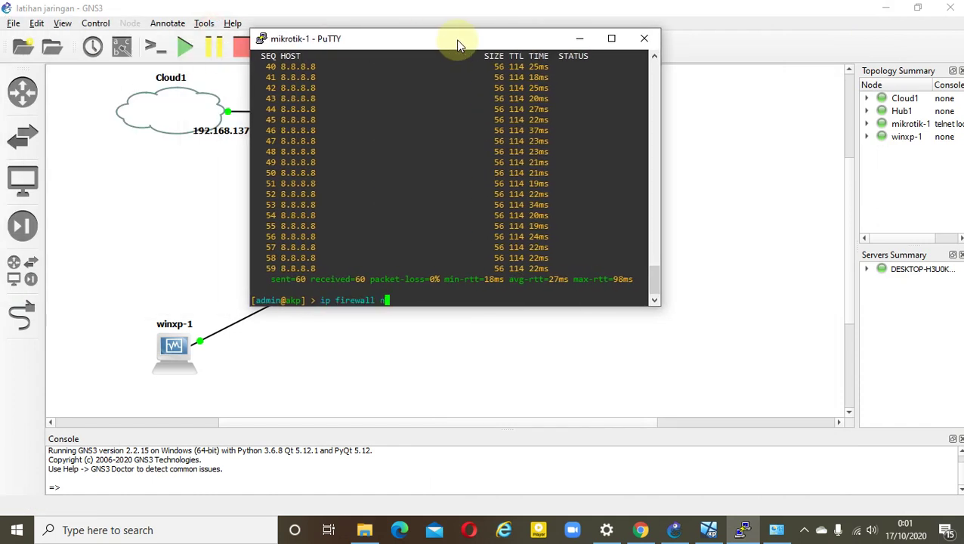
pyautogui.press('Up')
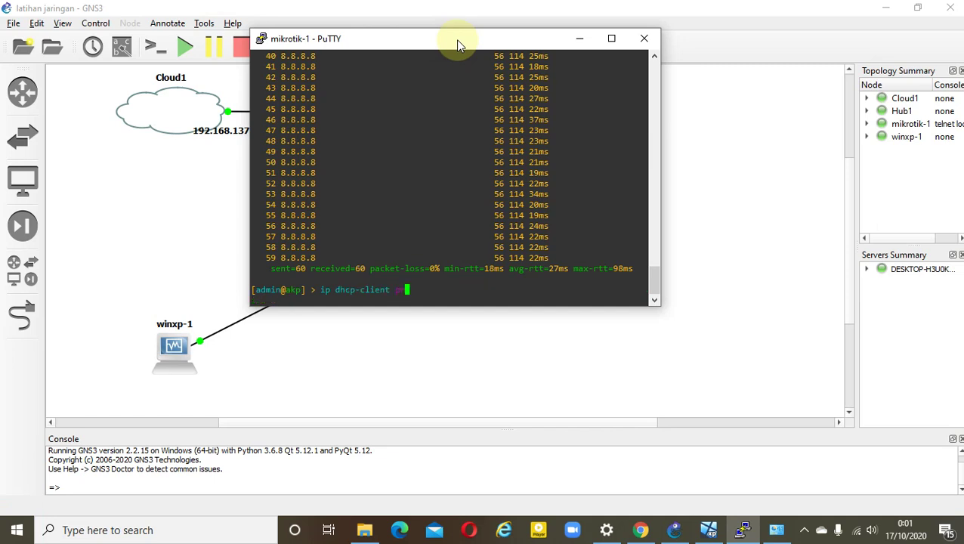
pyautogui.press('Return')
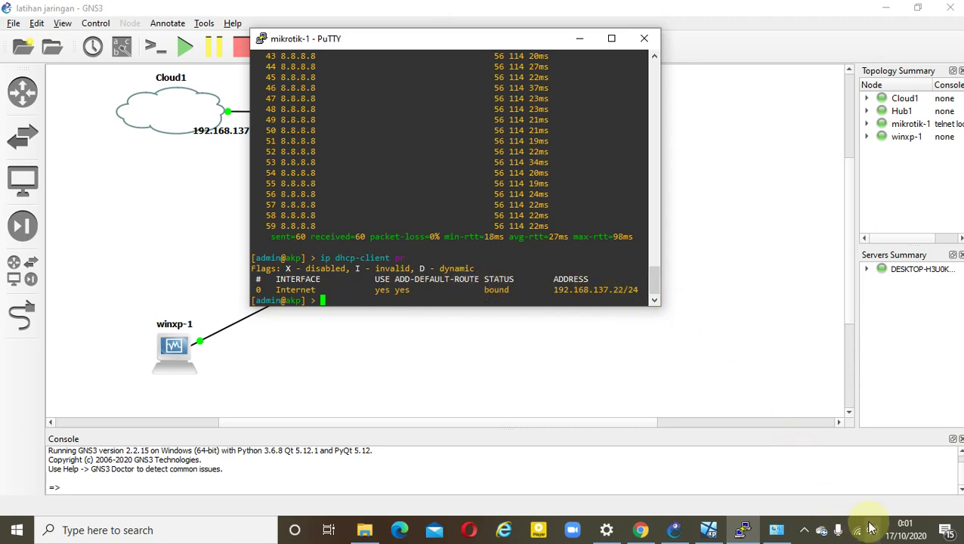
# Open the Wi-Fi connection's properties and review its Sharing tab to Ethernet 3
pyautogui.click(780, 534)
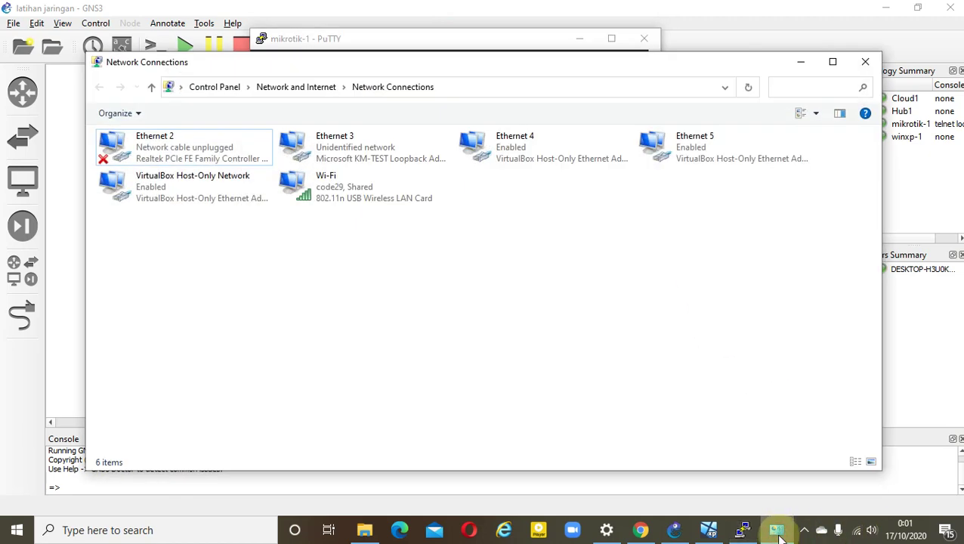
pyautogui.doubleClick(369, 203)
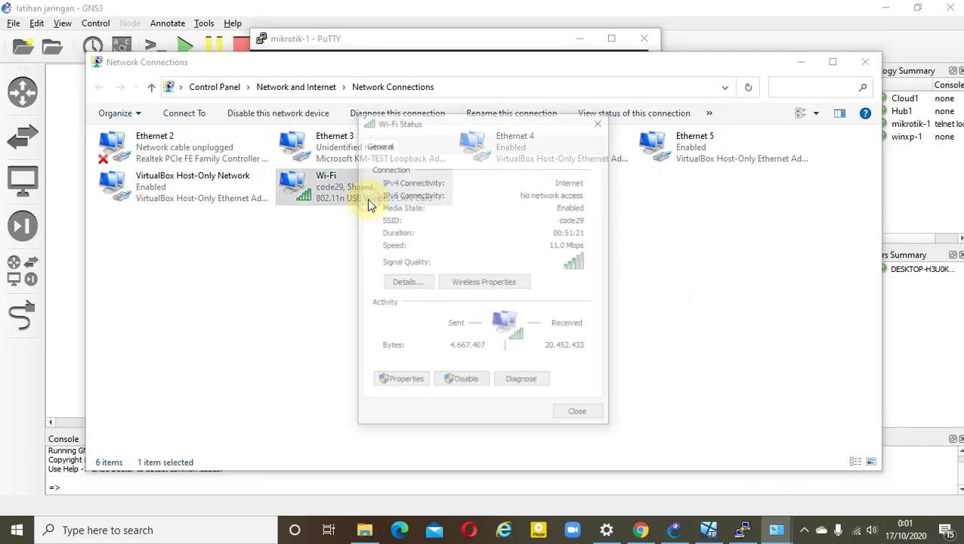
pyautogui.click(416, 384)
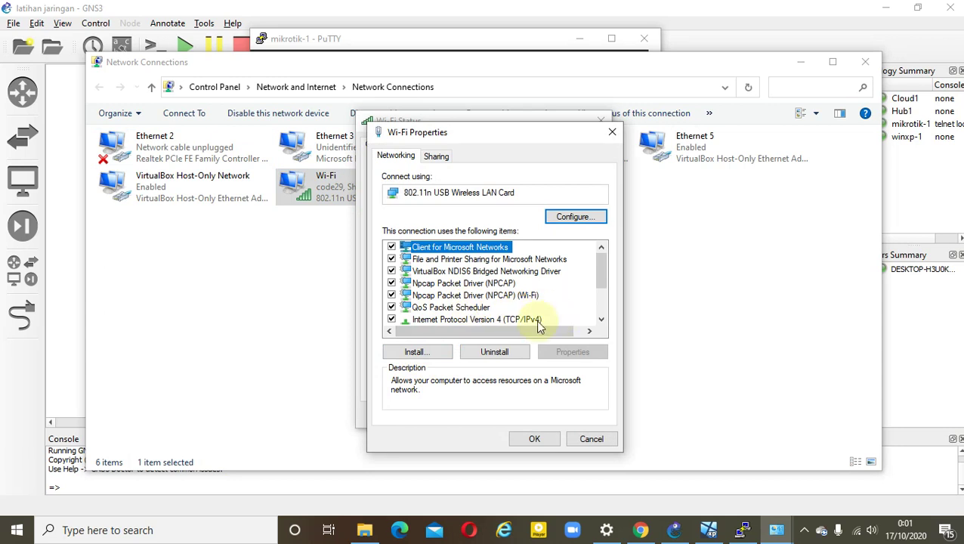
pyautogui.click(453, 158)
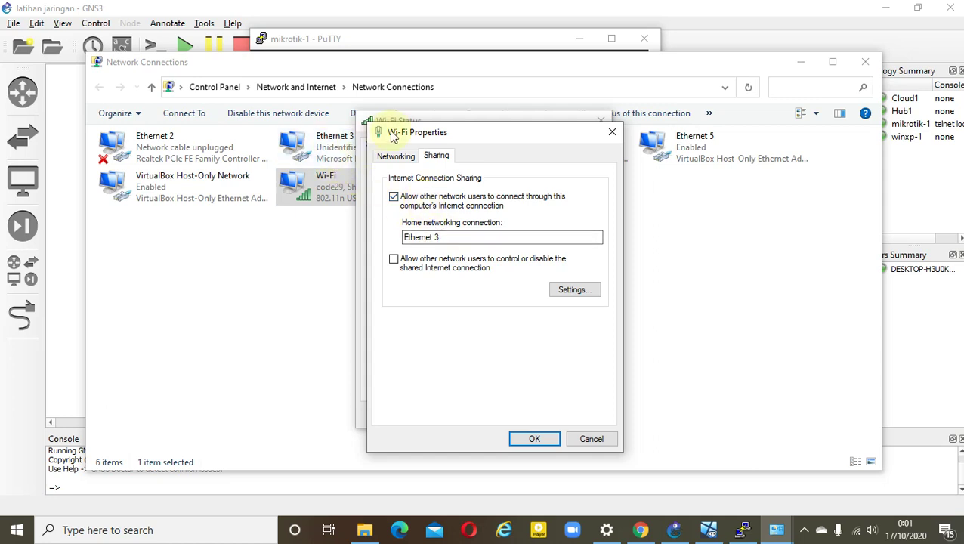
# Shift Network Connections left and bring the mikrotik-1 PuTTY console back to front
pyautogui.moveTo(379, 70); pyautogui.dragTo(318, 68)
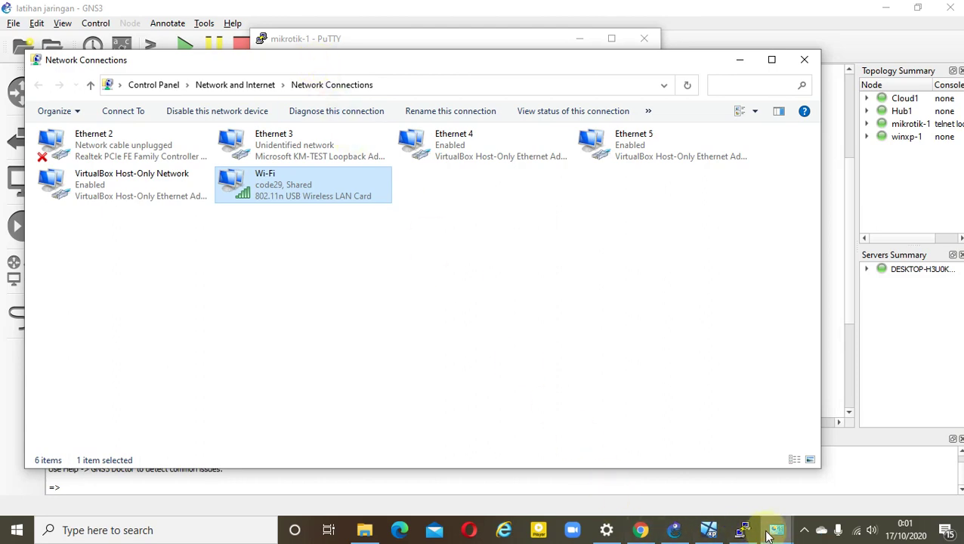
pyautogui.moveTo(776, 529)
pyautogui.click(769, 504)
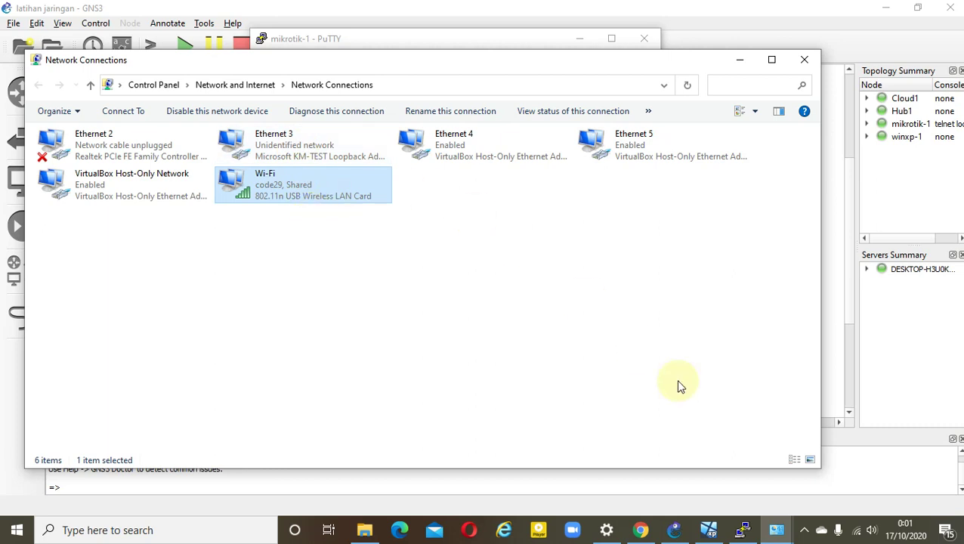
pyautogui.click(744, 533)
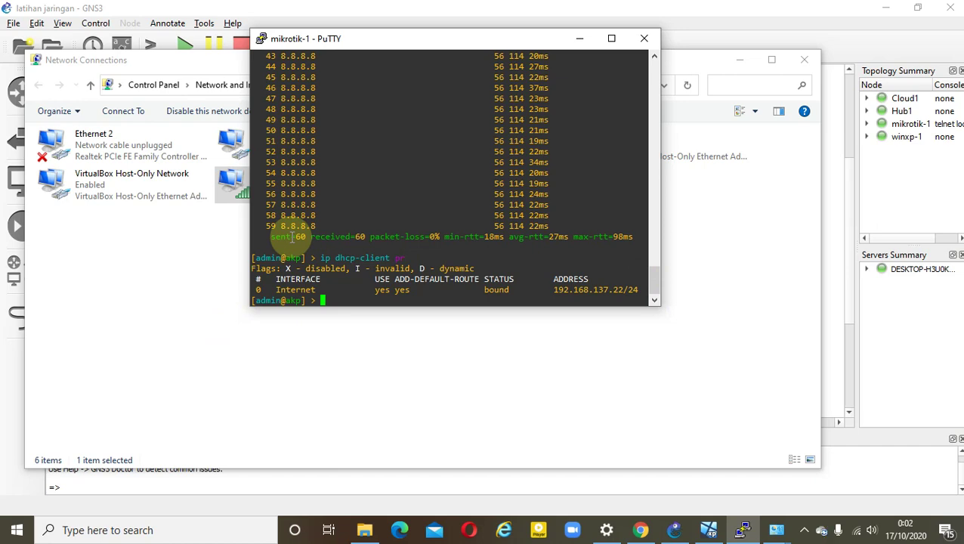
# Reopen Wi-Fi Properties and verify sharing to Ethernet 3 is still checked on the Sharing tab
pyautogui.moveTo(382, 45); pyautogui.dragTo(658, 108)
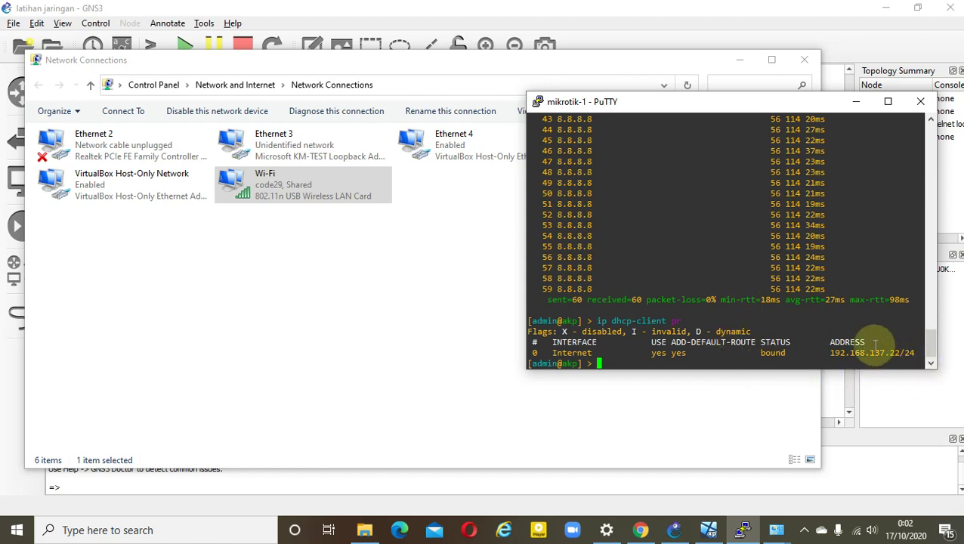
pyautogui.doubleClick(344, 187)
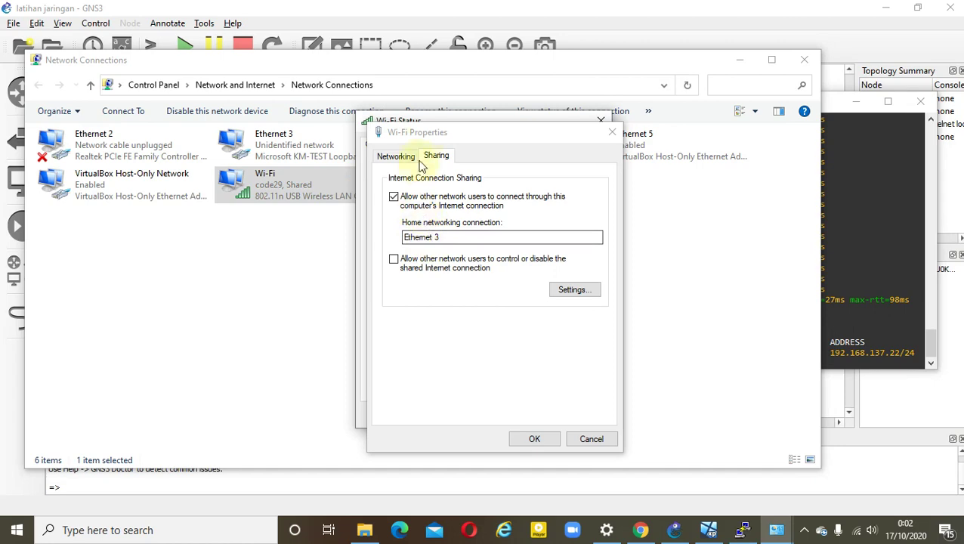
pyautogui.moveTo(423, 134); pyautogui.dragTo(520, 133)
pyautogui.click(708, 134)
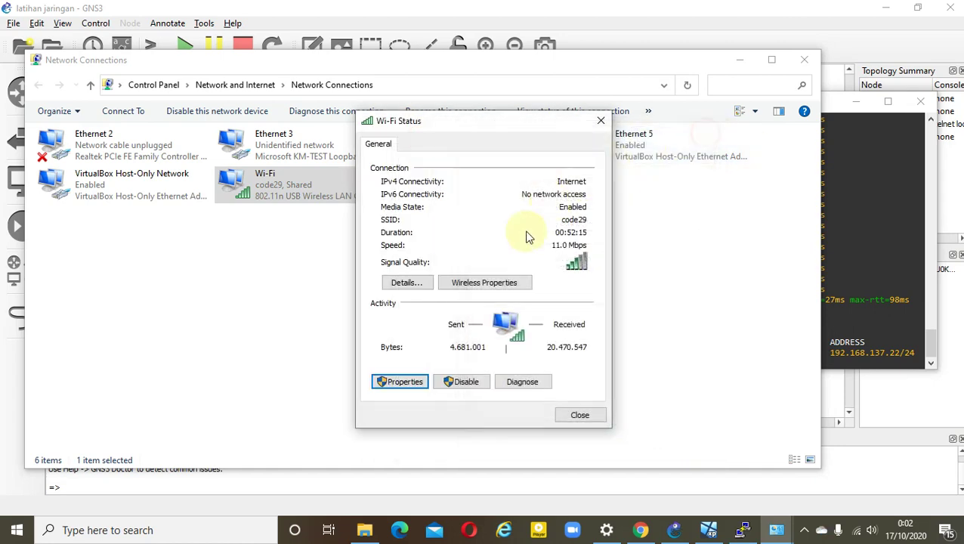
pyautogui.click(399, 381)
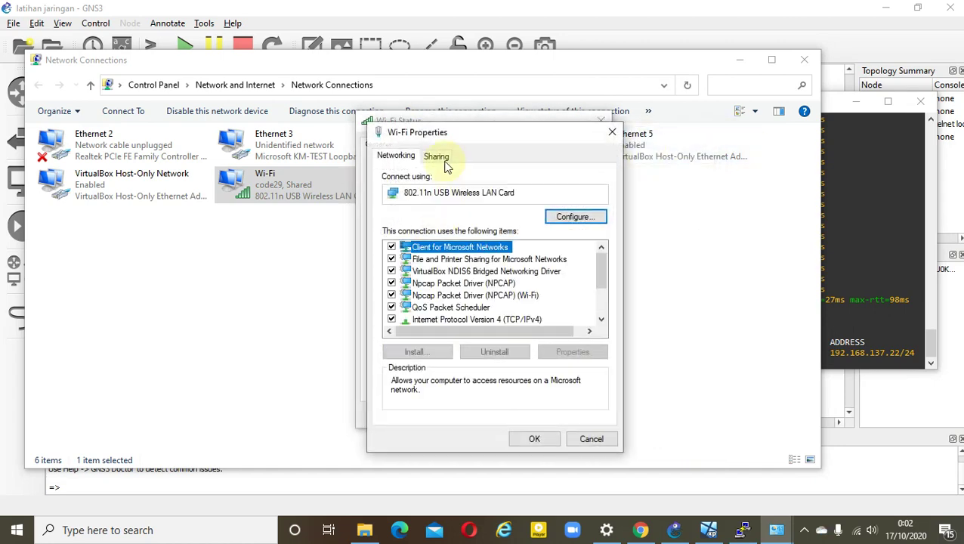
pyautogui.click(436, 157)
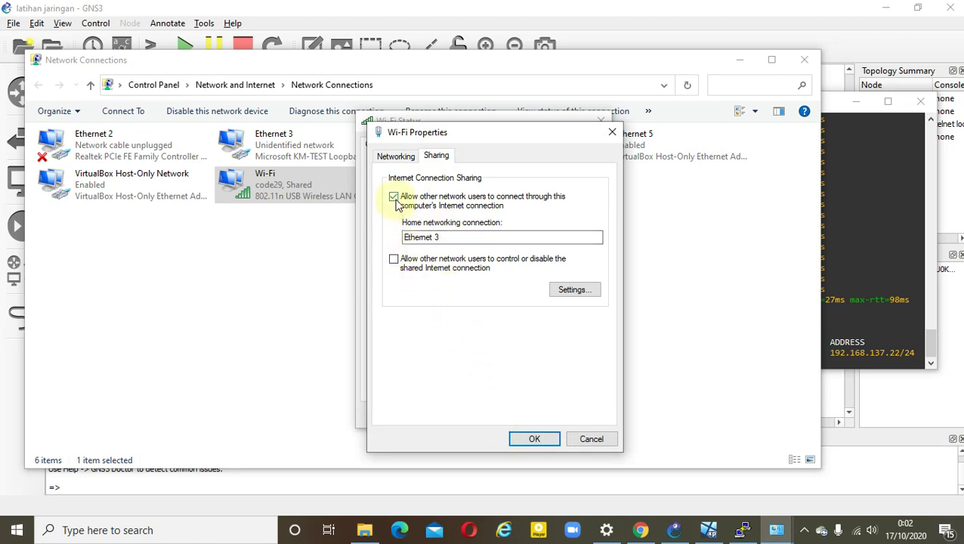
# Confirm Wi-Fi Properties with OK, close the Wi-Fi Status dialog, and return to the router console
pyautogui.click(547, 444)
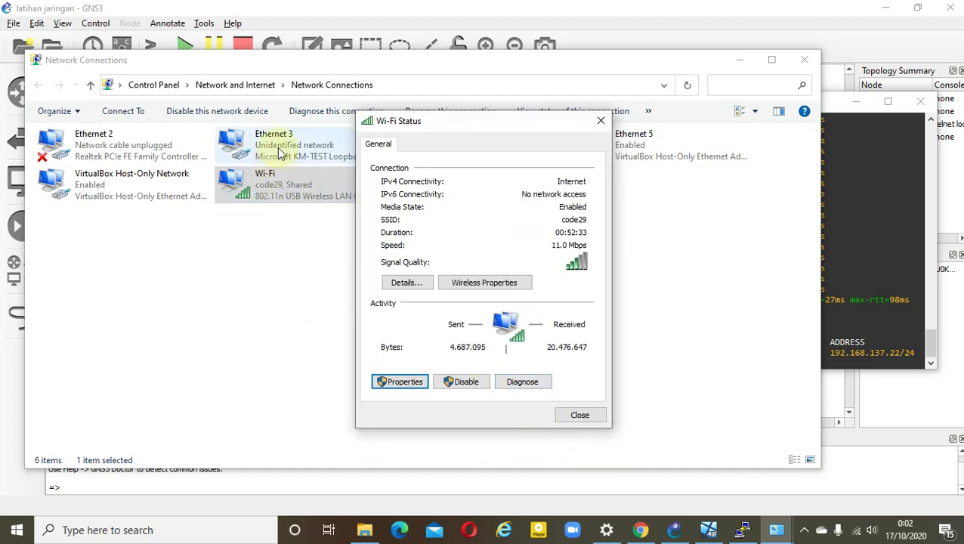
pyautogui.click(579, 417)
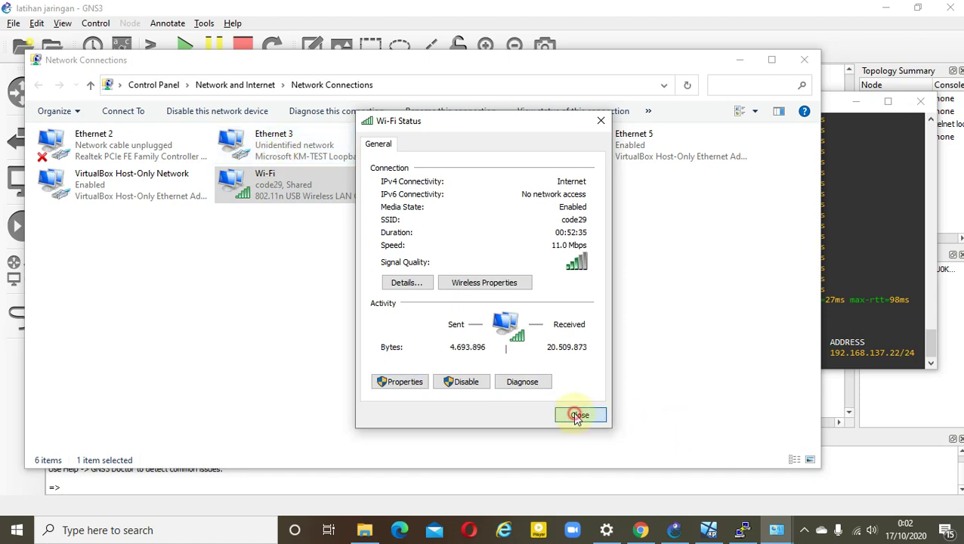
pyautogui.click(845, 336)
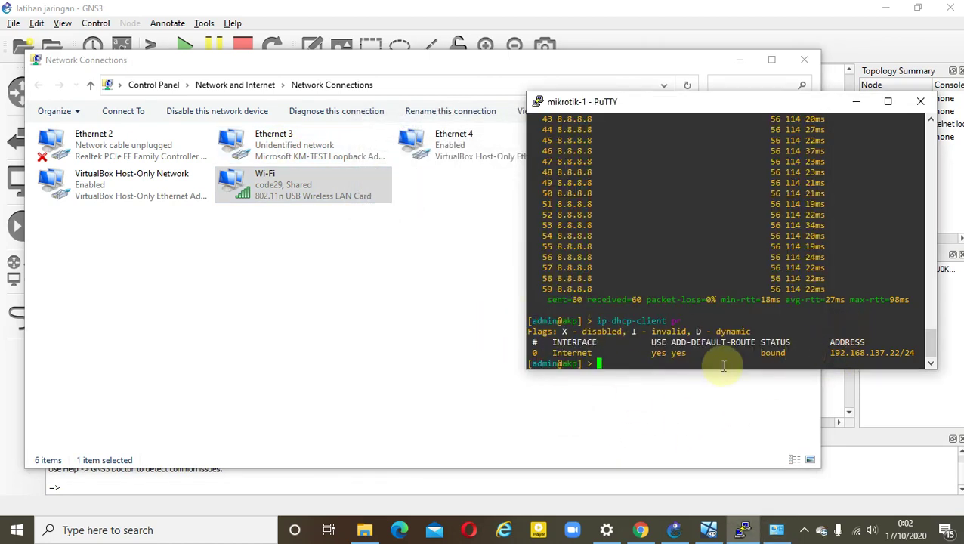
# Renew DHCP client 0 with 'ip dhcp-client renew', then relist clients to confirm 192.168.137.22/24
pyautogui.press('Up')
pyautogui.press('BackSpace')
pyautogui.press('BackSpace')
pyautogui.write('renew')
pyautogui.press('Return')
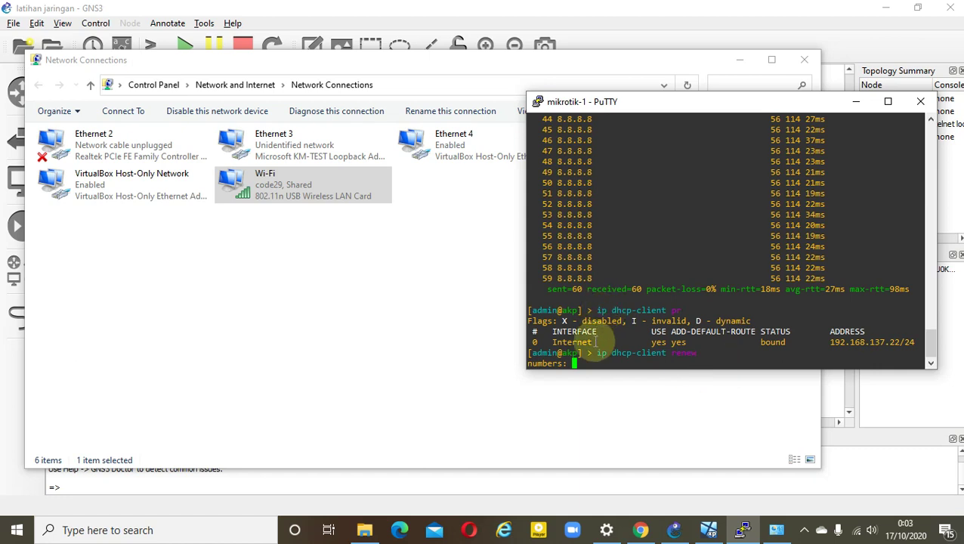
pyautogui.write('0')
pyautogui.press('Return')
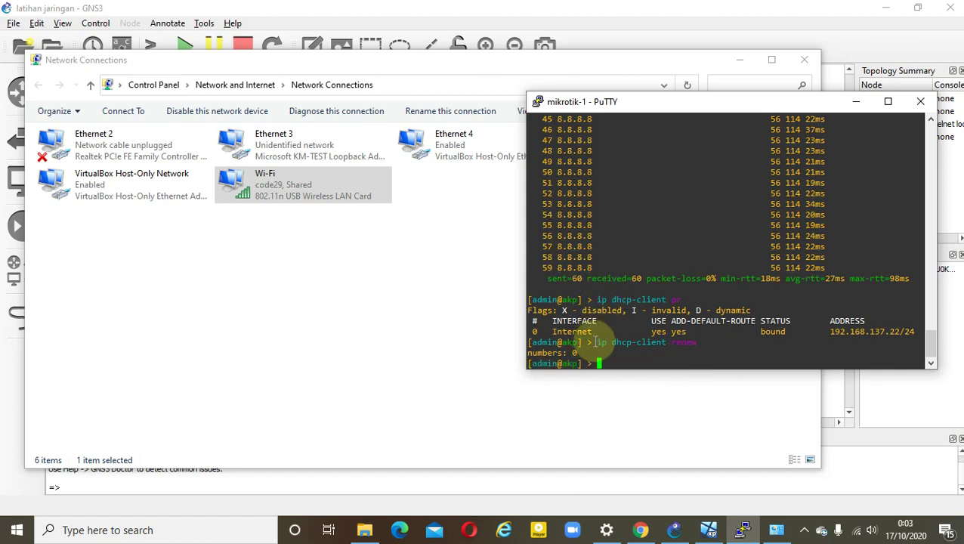
pyautogui.press('Up')
pyautogui.press('Up')
pyautogui.press('Return')
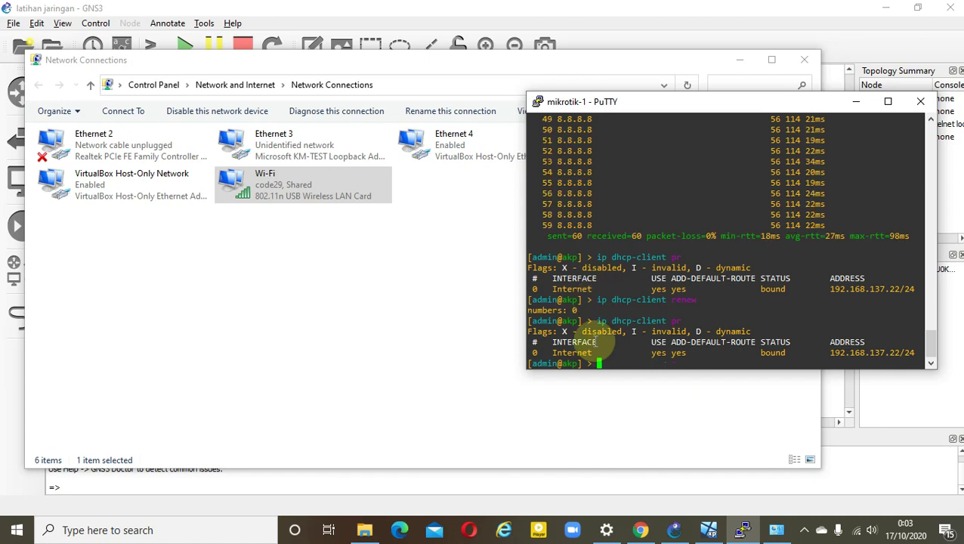